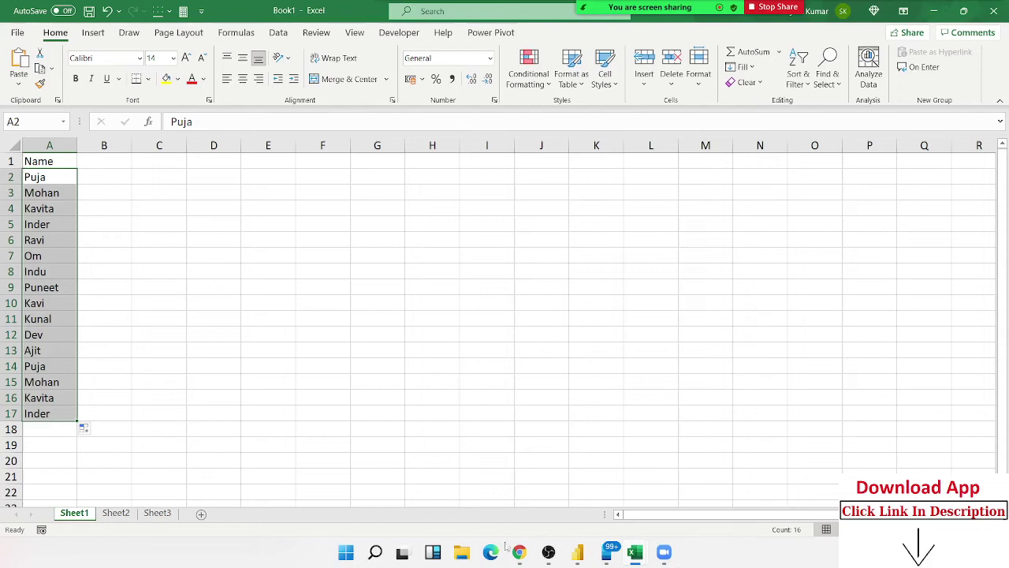
Step: Delete the names from row 9 downward, keeping only the first seven names
left_click(855, 552)
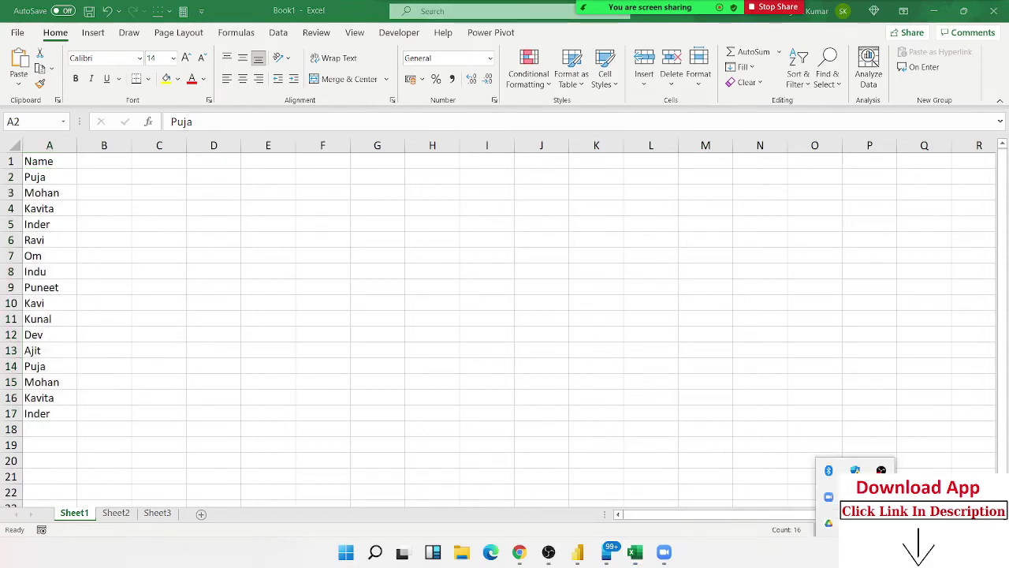
left_click(68, 292)
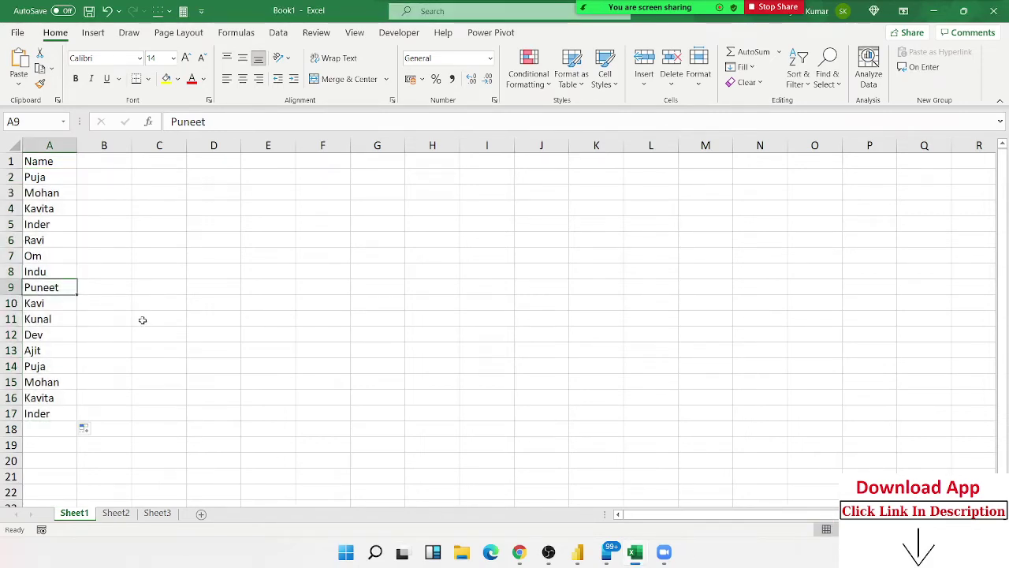
key("ctrl+shift+Down")
key("Delete")
key("ctrl+Up")
key("ctrl+Up")
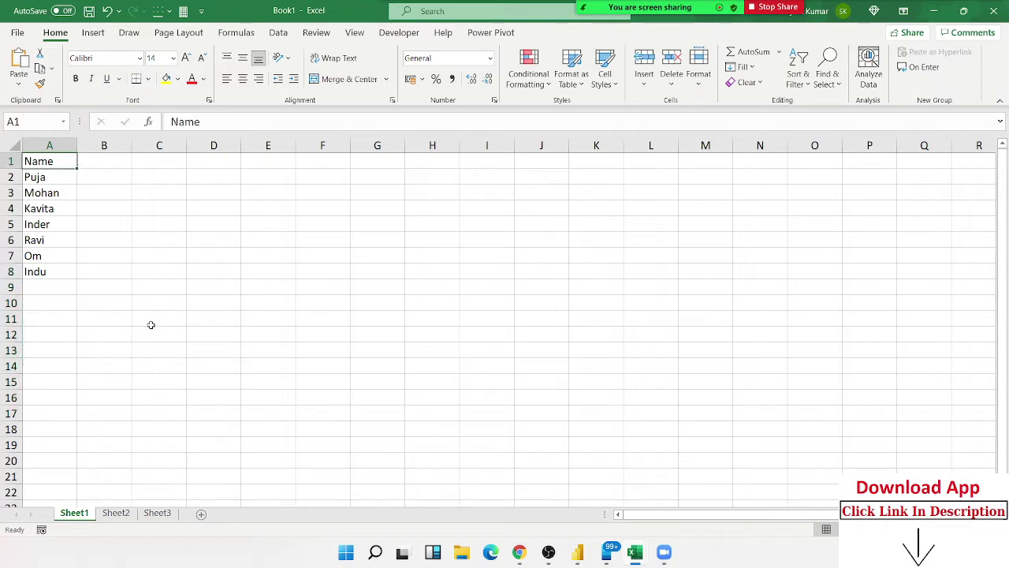
Step: Add the headings Roll in B1 and Amt in C1
key("Right")
type("Ro")
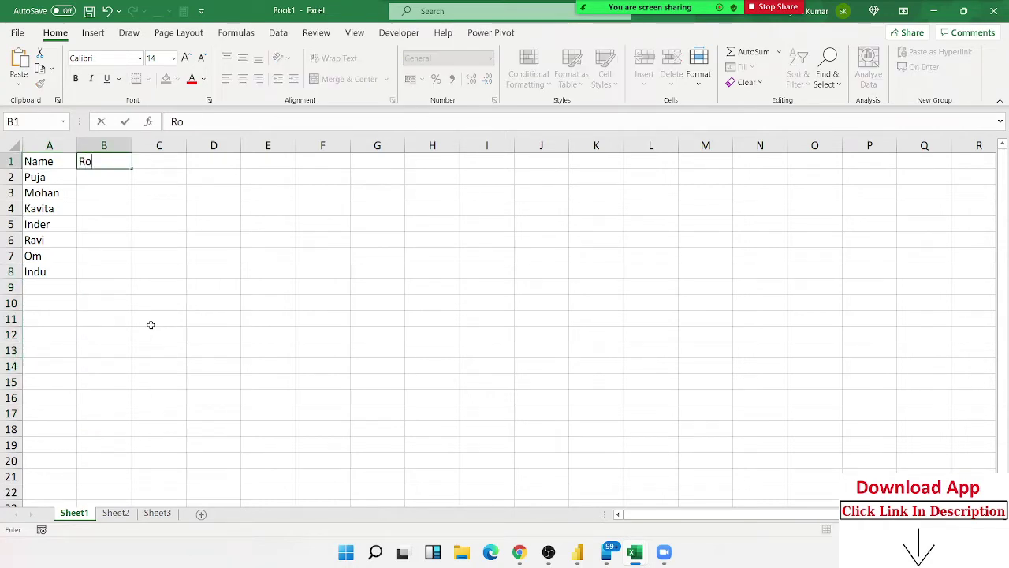
type("ll")
key("Tab")
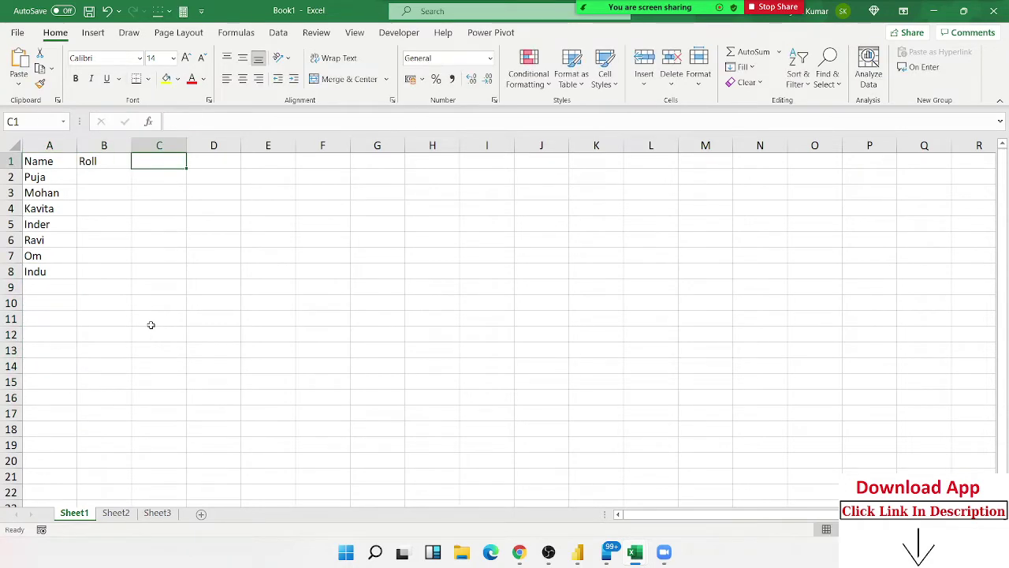
type("Am")
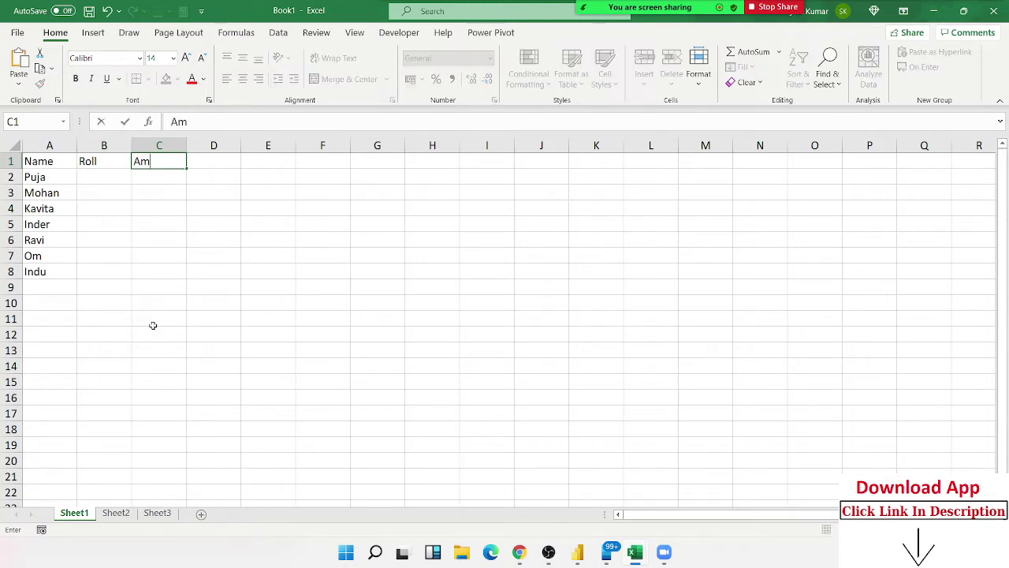
type("t")
key("Return")
Step: Number the seven names 1 to 7 in B2:B8 by filling down from 1 and 2
type("1")
key("Return")
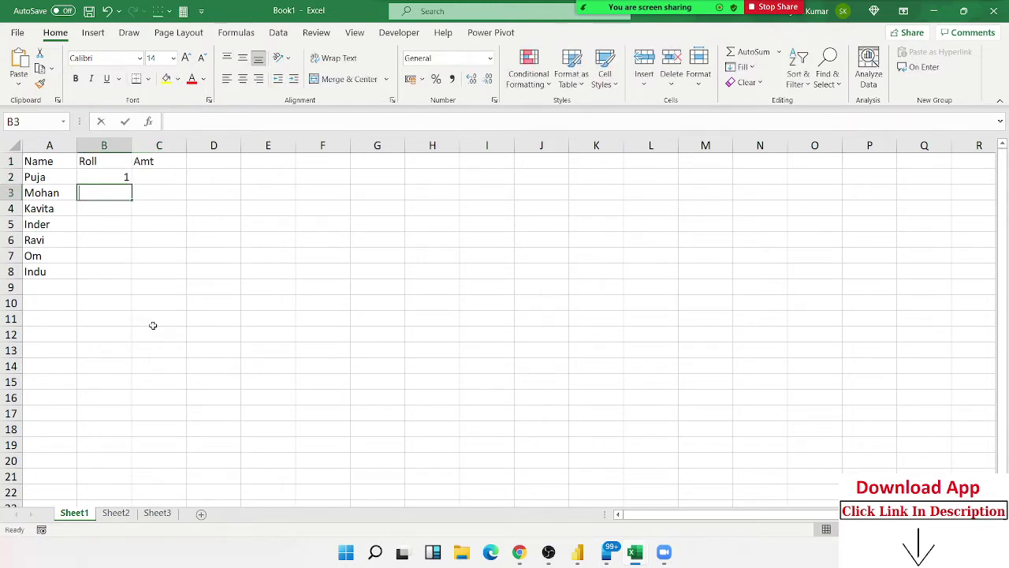
type("2")
key("Return")
left_click(112, 182)
left_click_drag(112, 183, 131, 274)
left_click(156, 181)
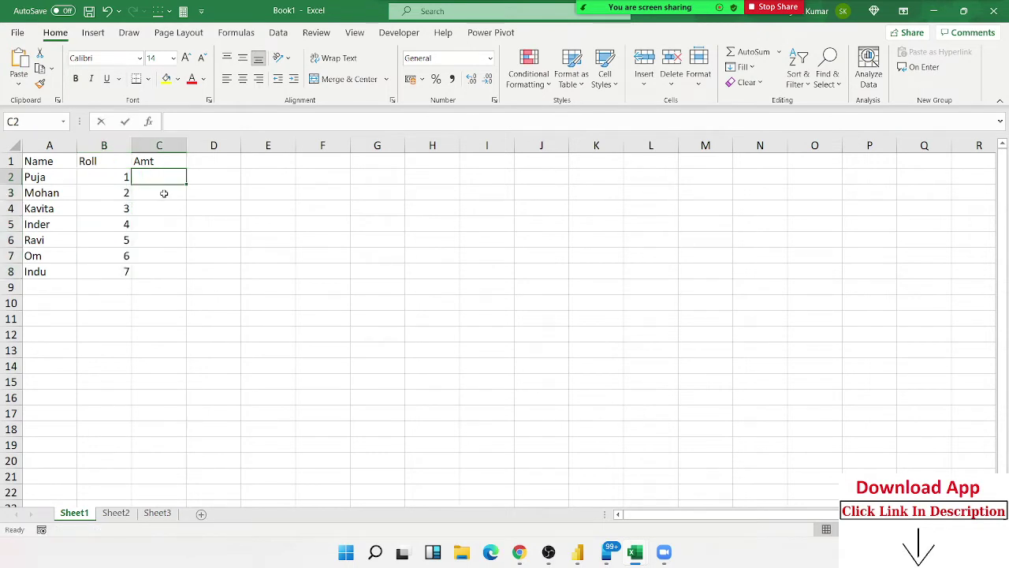
Step: Enter =RANDBETWEEN(10,90) in C2 and fill it down through C8 with Ctrl+D
type("=ra")
key("Down")
key("Down")
key("Down")
key("Tab")
type("10")
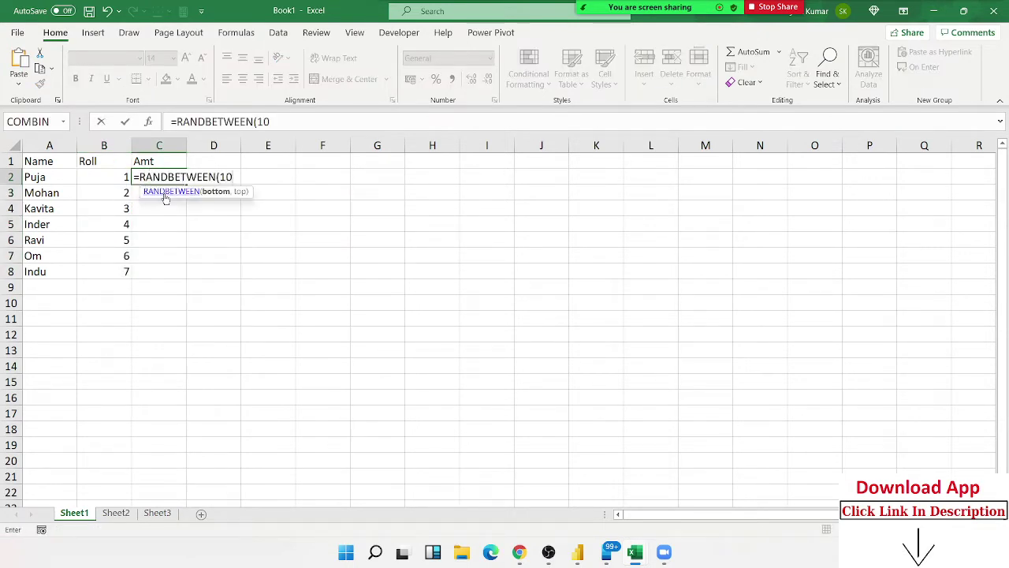
type(",90")
key("Return")
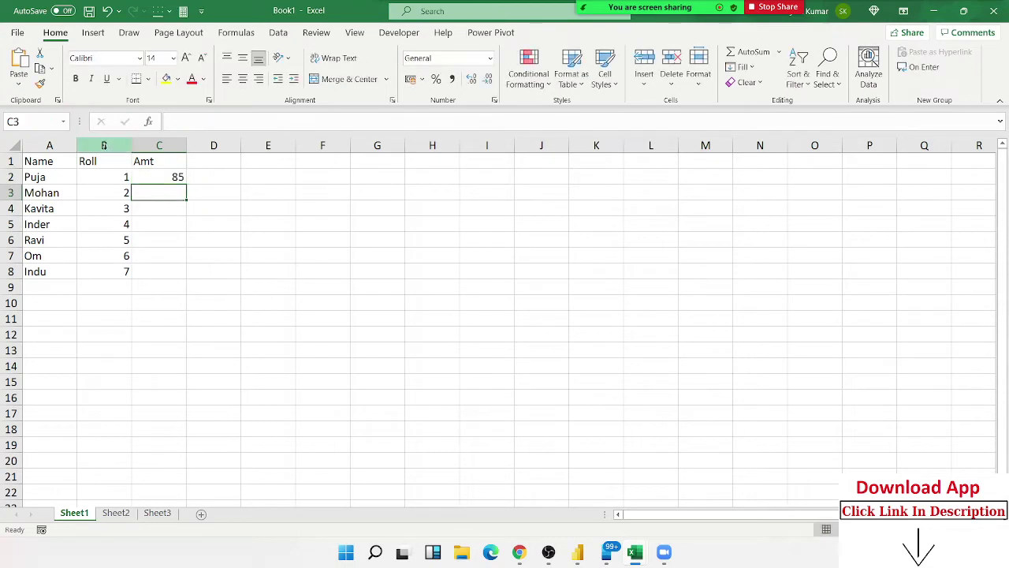
left_click_drag(50, 164, 166, 272)
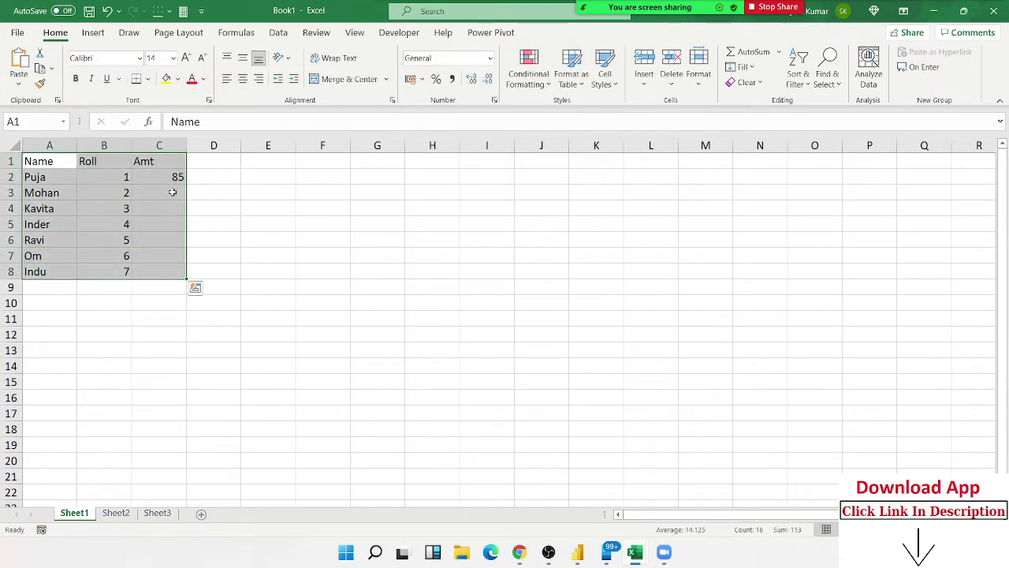
left_click_drag(172, 175, 166, 277)
key("ctrl+d")
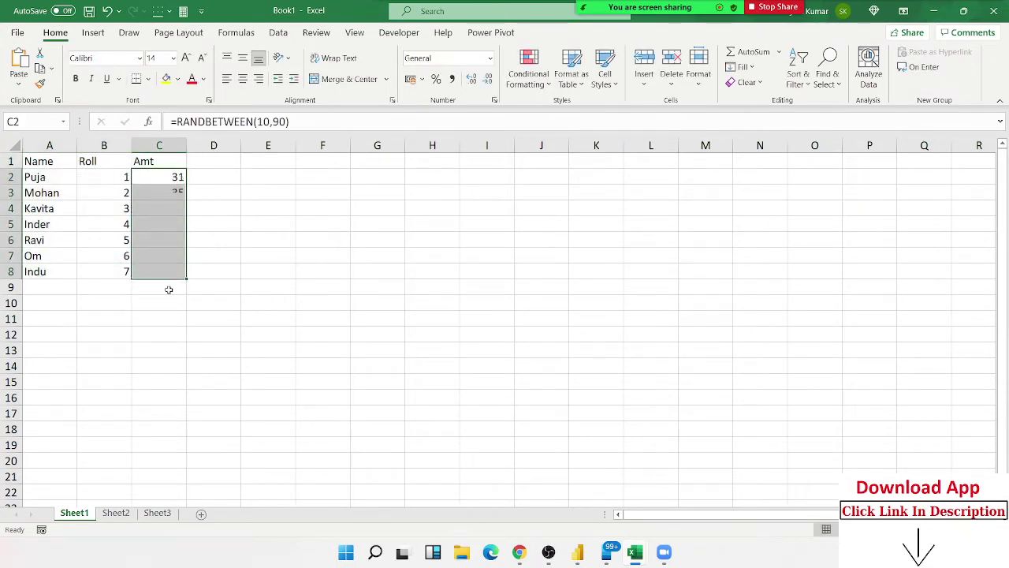
left_click_drag(36, 163, 178, 270)
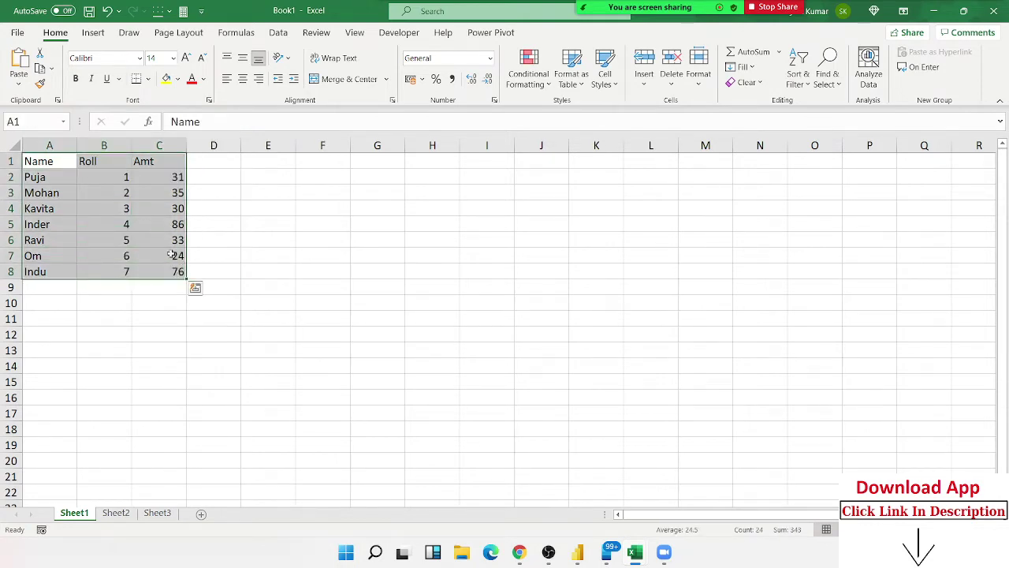
Step: Give the table A1:C8 a yellow fill and All Borders
left_click(166, 79)
left_click(148, 79)
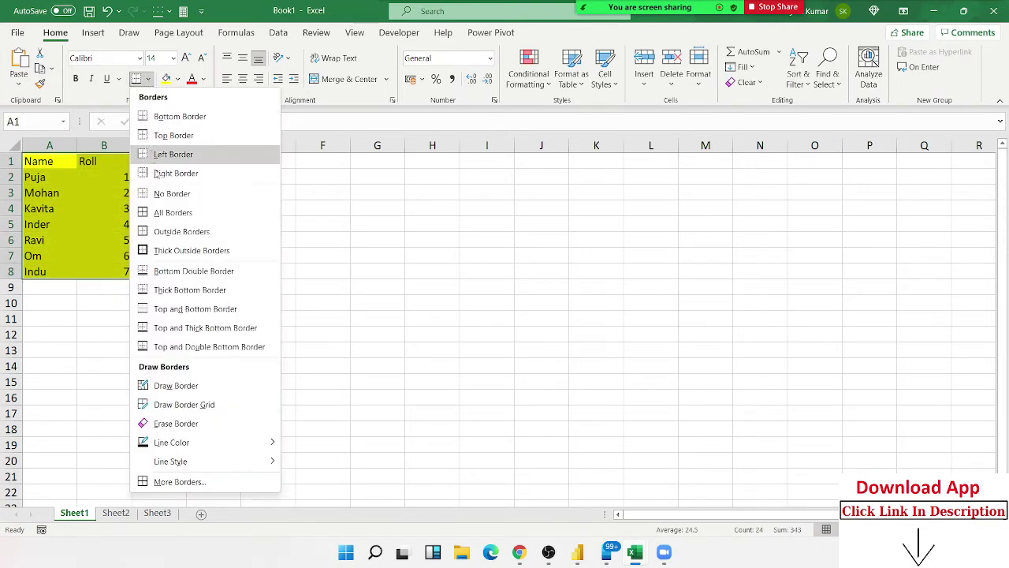
left_click(156, 212)
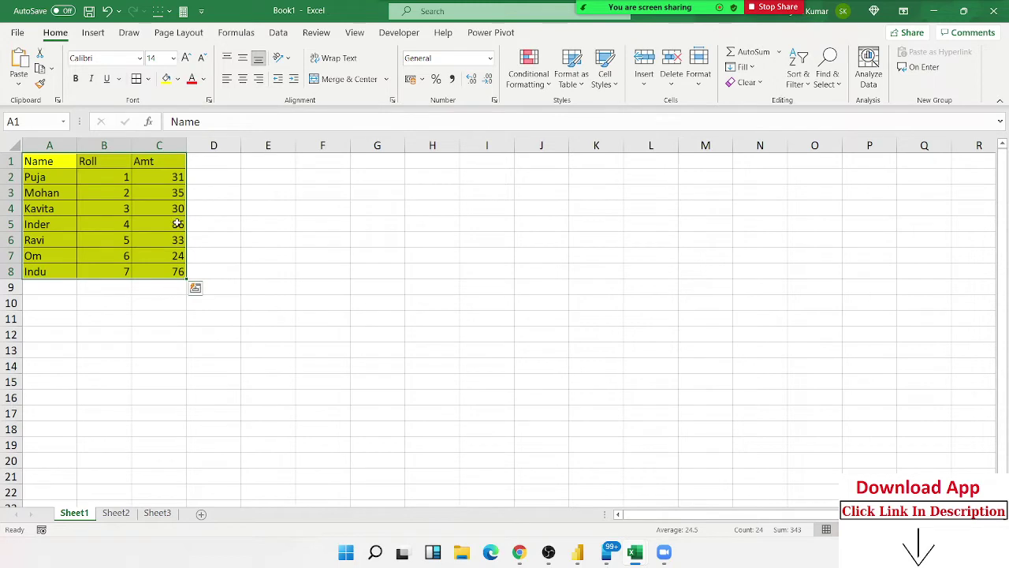
Step: Copy the formatted table and paste it at G1
key("ctrl+c")
left_click(383, 168)
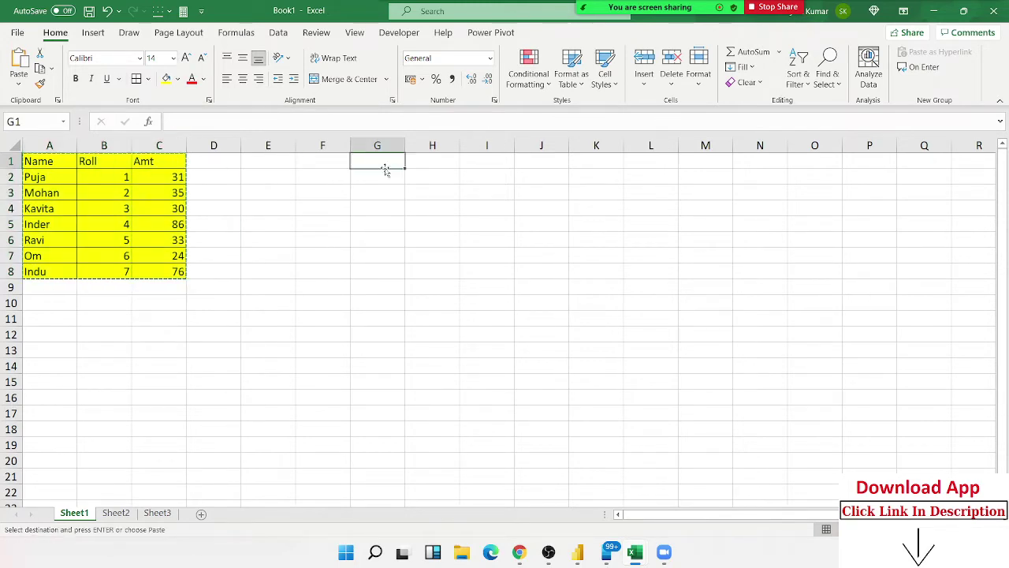
key("ctrl+v")
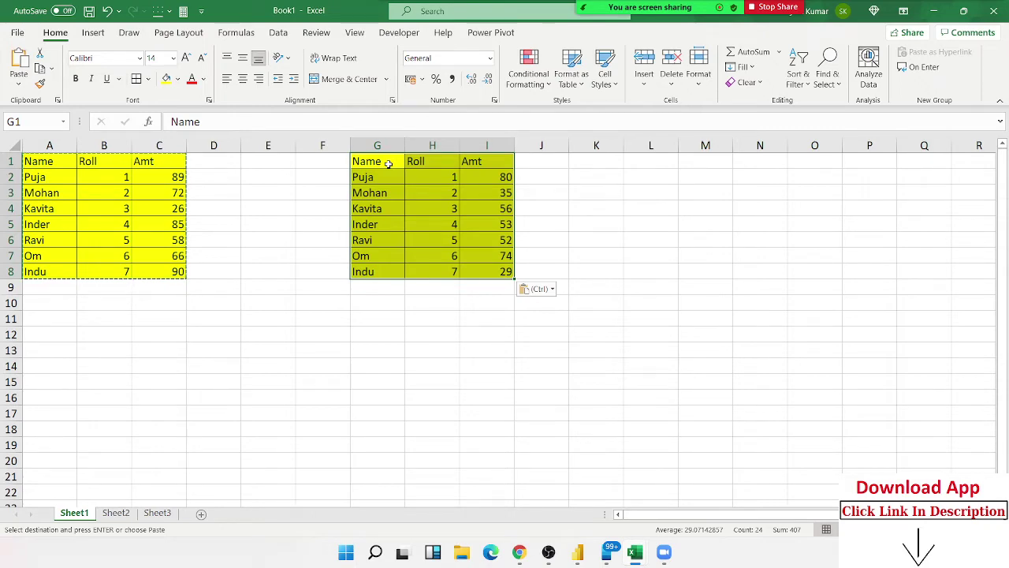
Step: Undo the normal paste and re-paste the table at G1:I8 using Paste Special Formulas
key("ctrl+z")
right_click(388, 163)
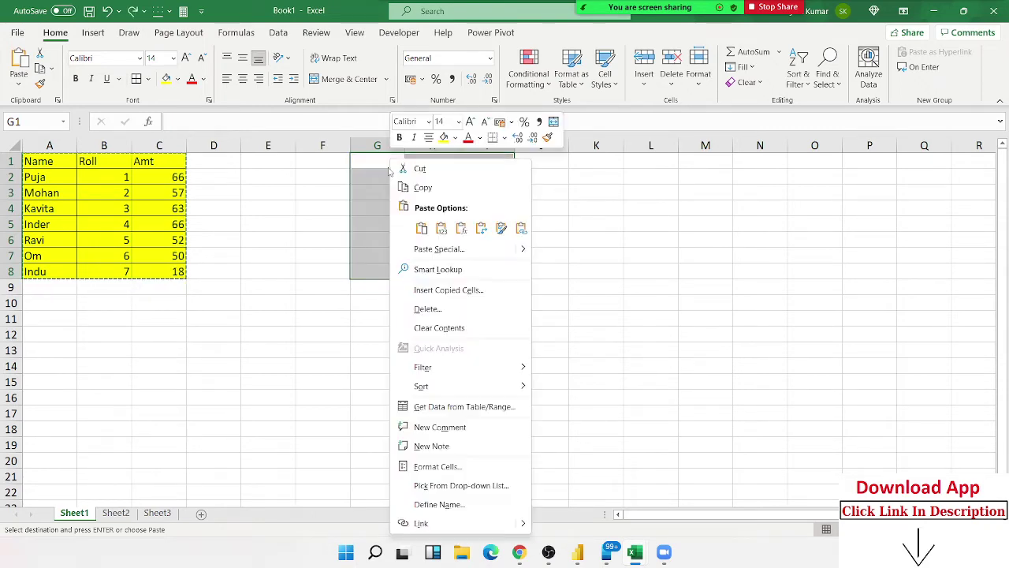
left_click(426, 256)
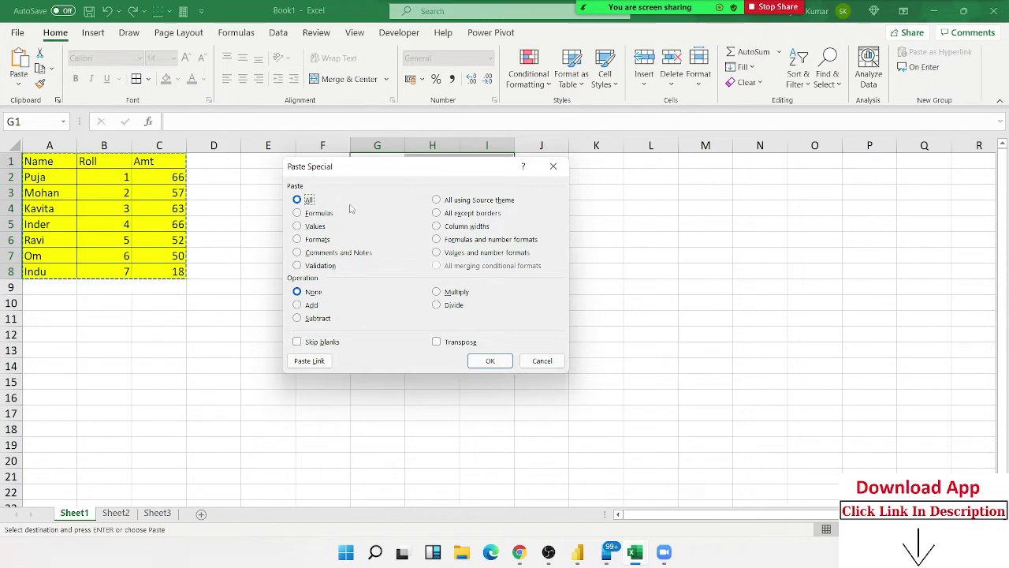
left_click(307, 214)
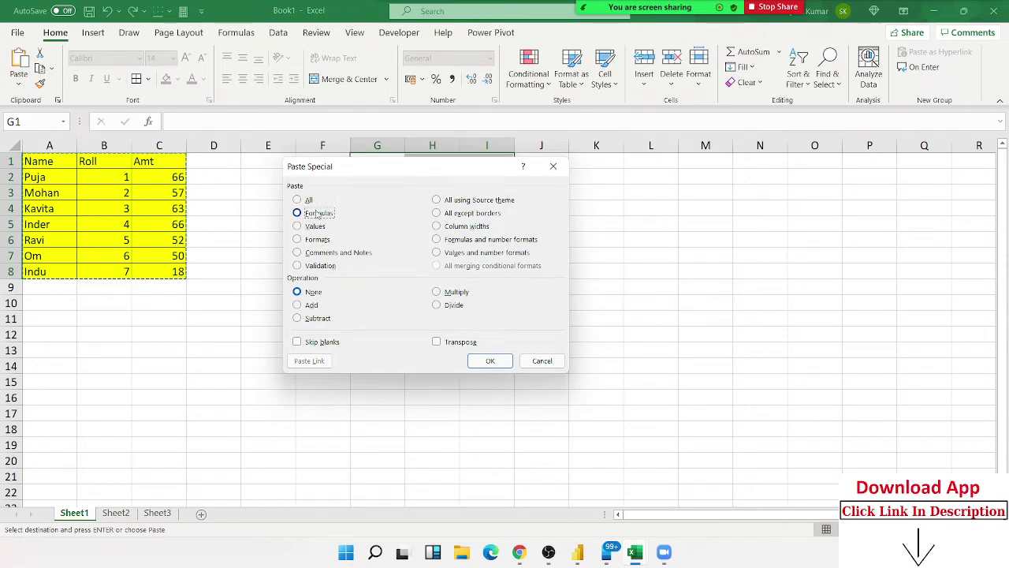
left_click(490, 360)
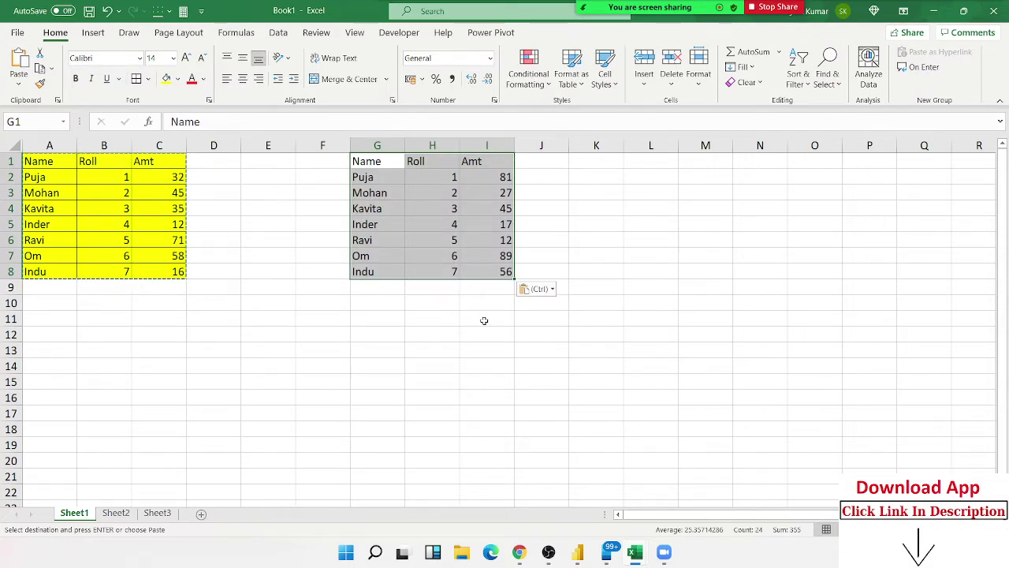
left_click(366, 175)
Step: Inspect cells G2, G4, H4 and the RANDBETWEEN formula in C4 without changing them
left_click(228, 122)
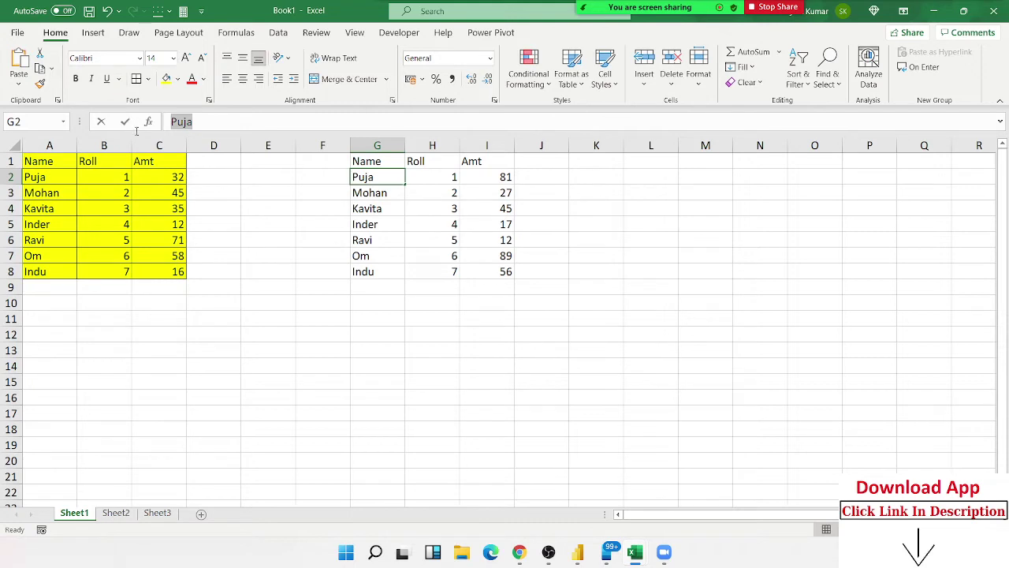
key("Escape")
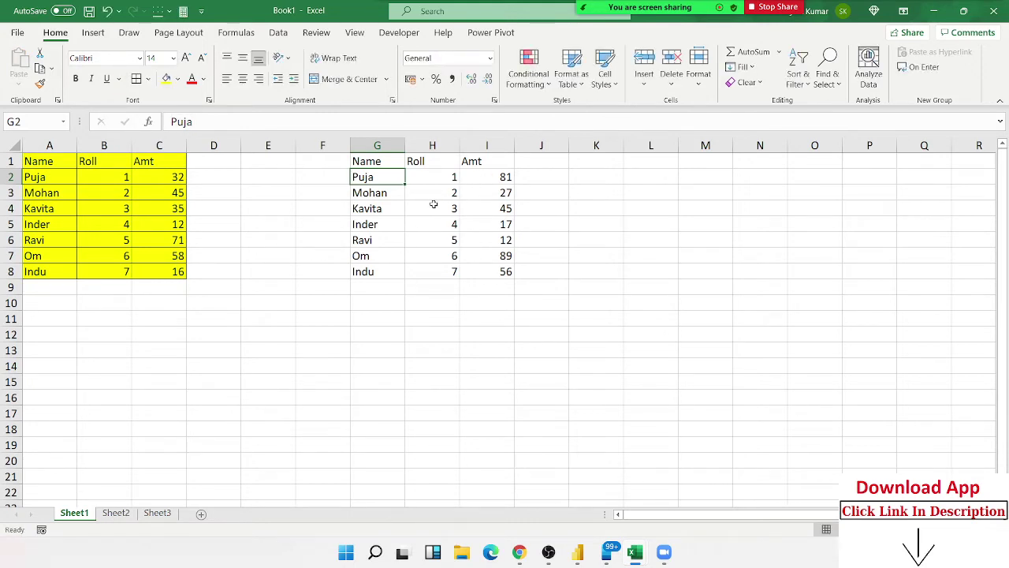
left_click(382, 208)
left_click(429, 209)
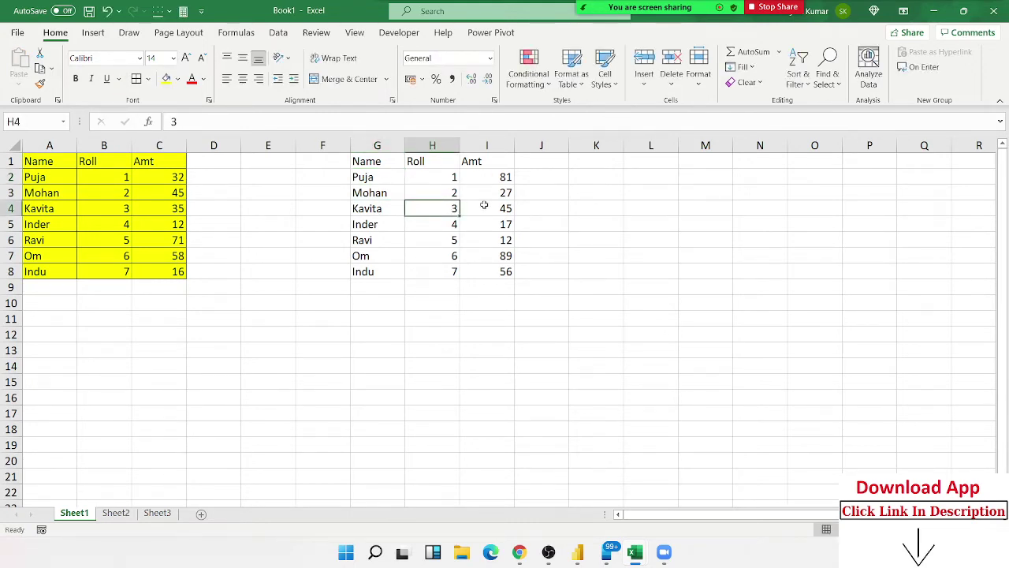
left_click(172, 210)
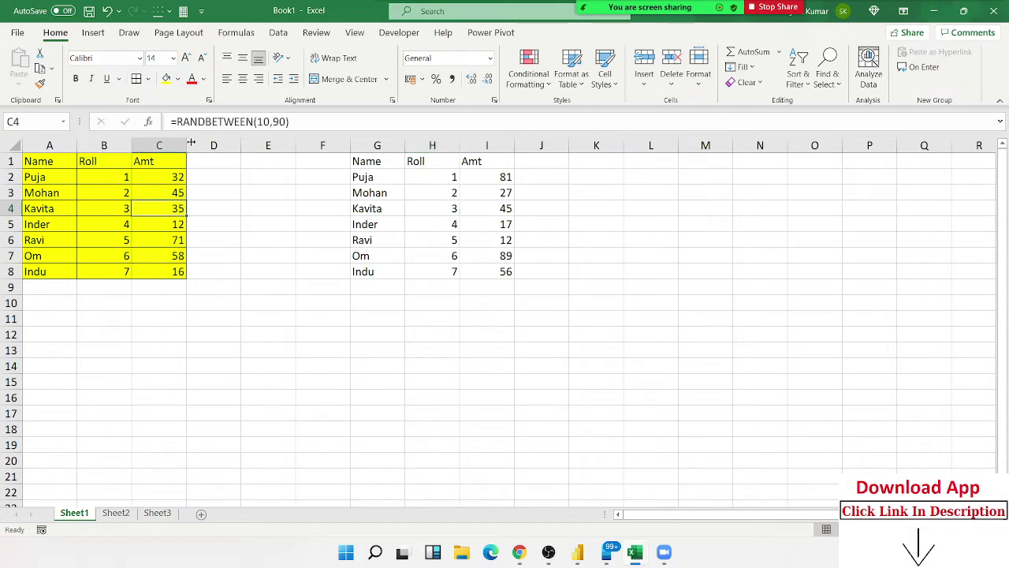
left_click_drag(307, 124, 132, 120)
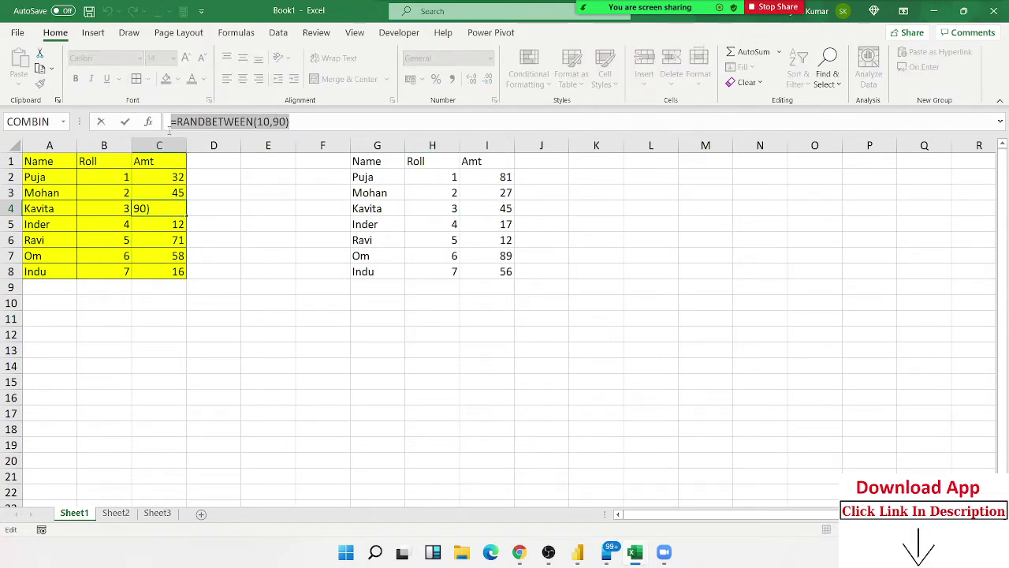
key("ctrl+Return")
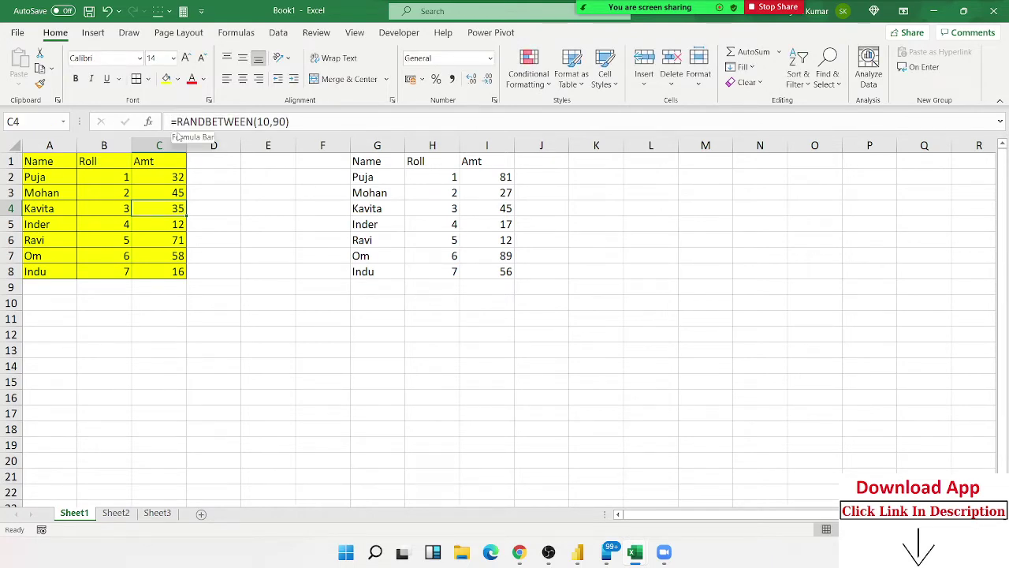
Step: Clear the copied table from G1:I8
left_click(363, 149)
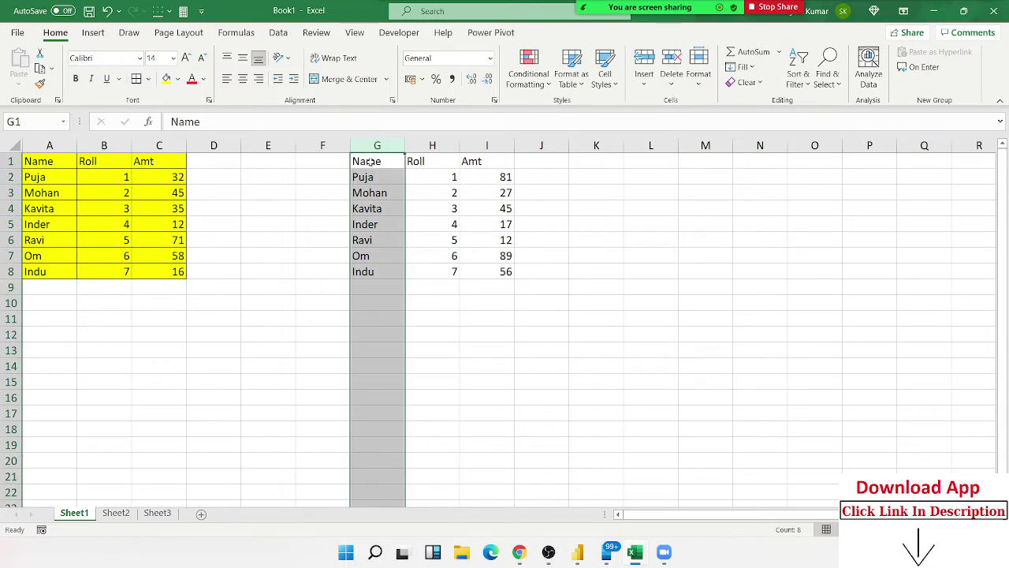
left_click_drag(370, 162, 485, 279)
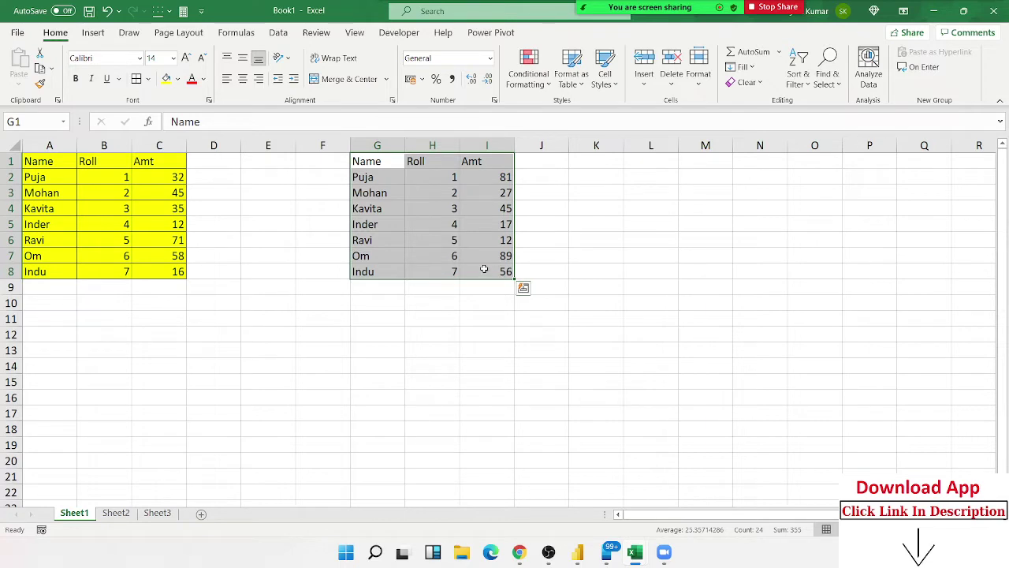
key("Delete")
Step: Recalculate and copy the Name–Roll–Amt table from A1
key("F9")
key("ctrl+Home")
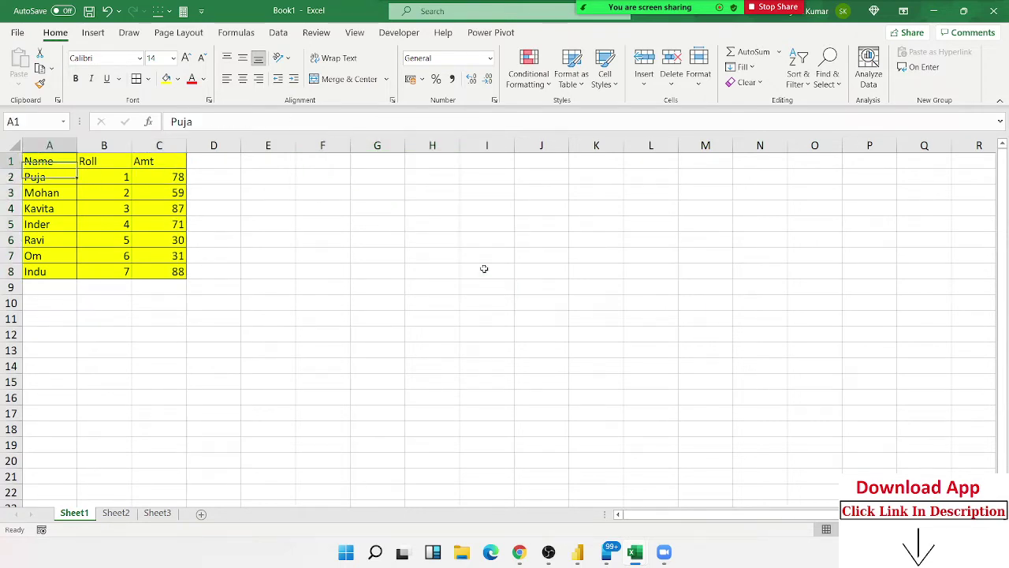
key("ctrl+v")
key("ctrl+c")
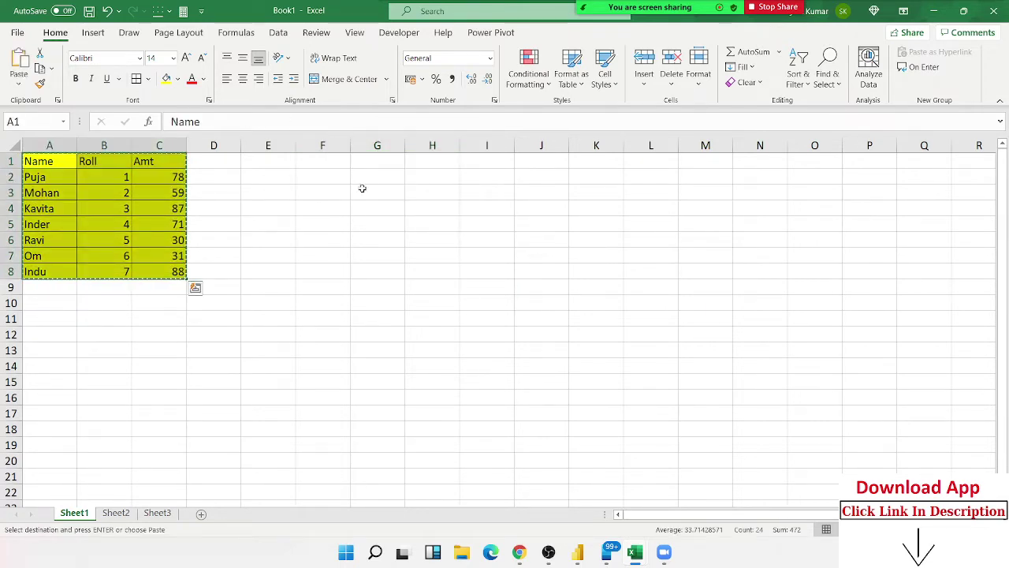
Step: Paste the table at G1 with Paste Special set to Formulas
right_click(371, 159)
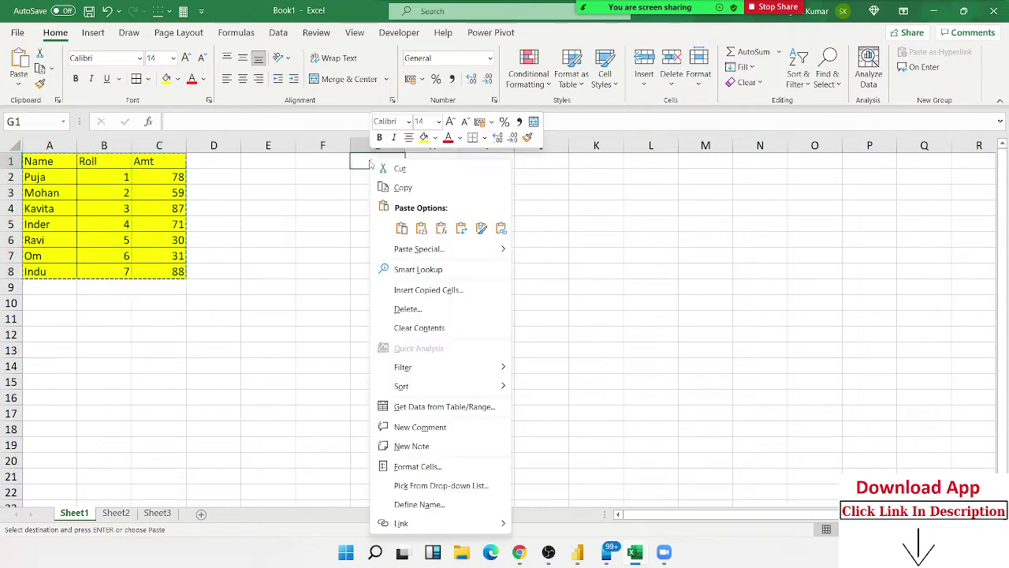
left_click(418, 248)
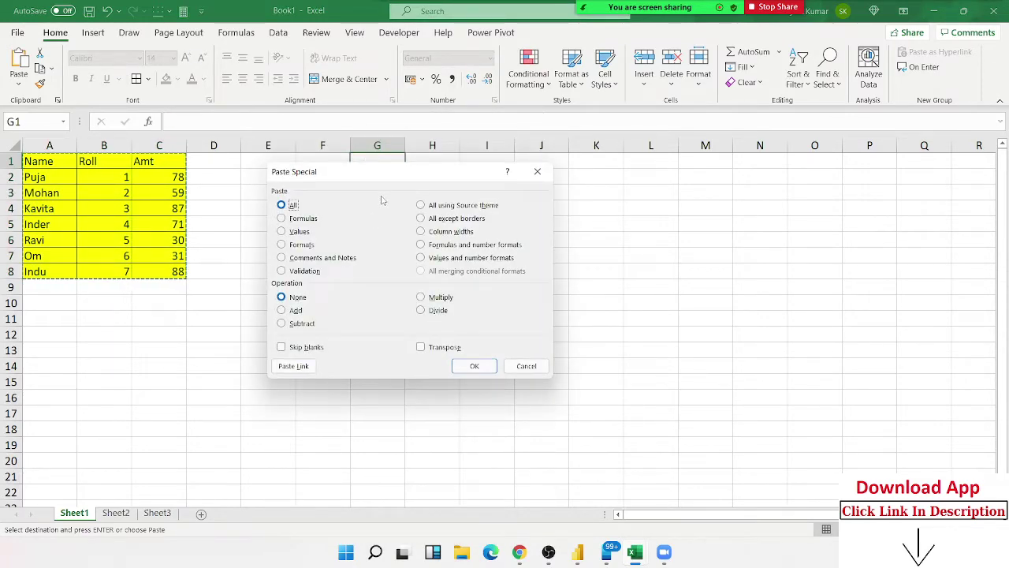
left_click_drag(384, 173, 567, 140)
left_click(482, 198)
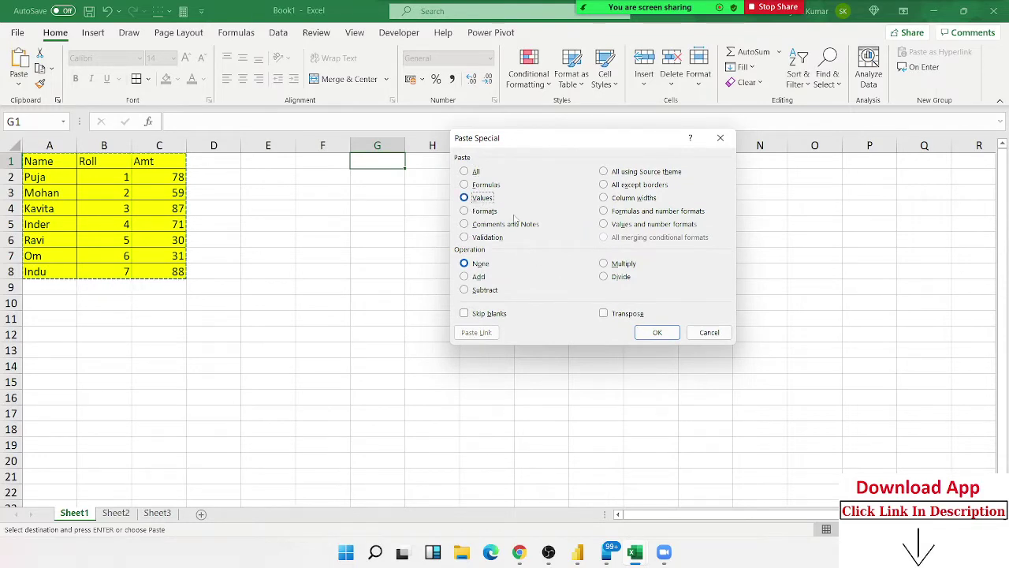
left_click(488, 186)
left_click(670, 335)
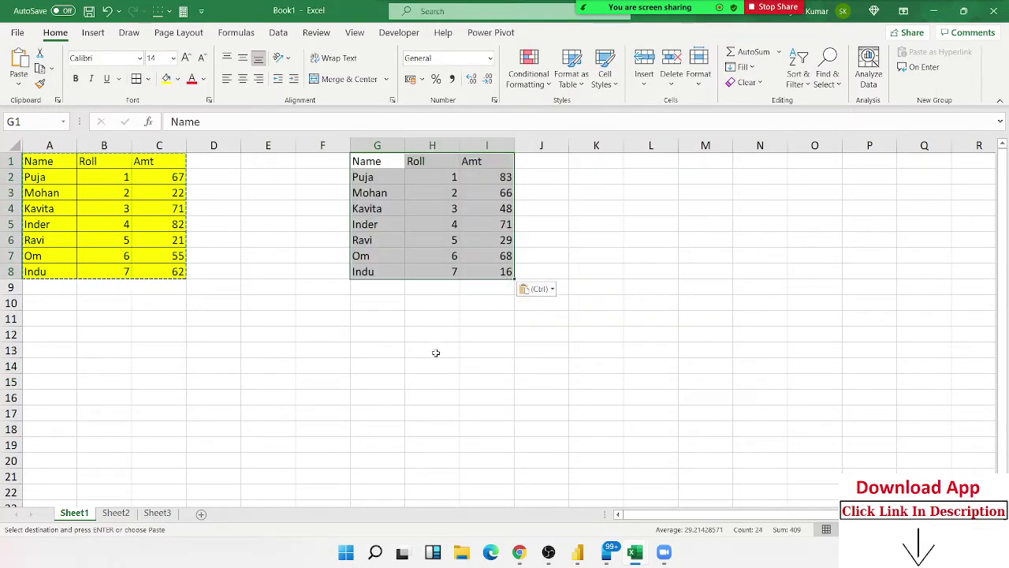
Step: Paste the table at G12:I19 with Paste Special set to Values
right_click(379, 335)
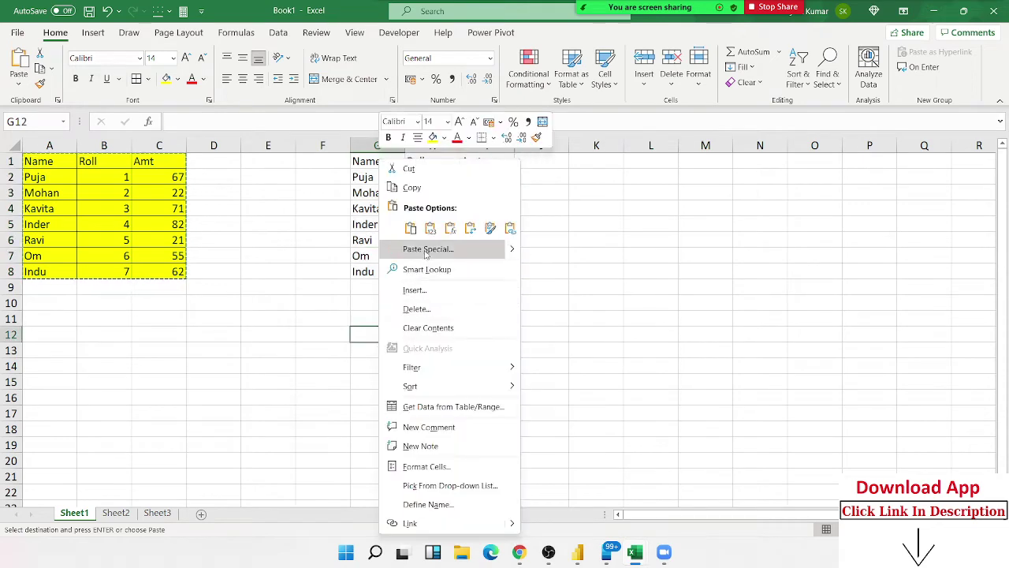
left_click(427, 248)
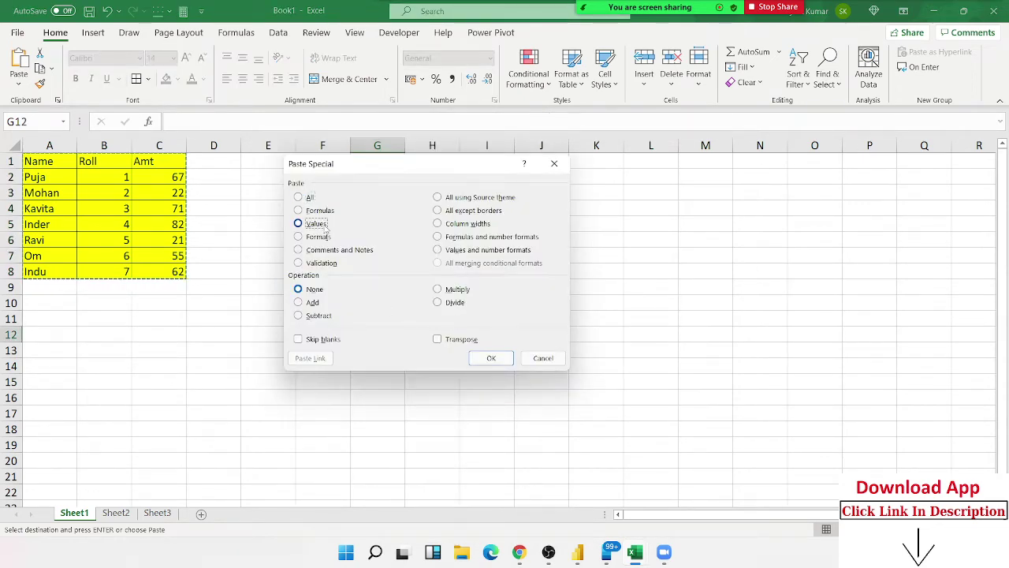
left_click(312, 224)
left_click(491, 358)
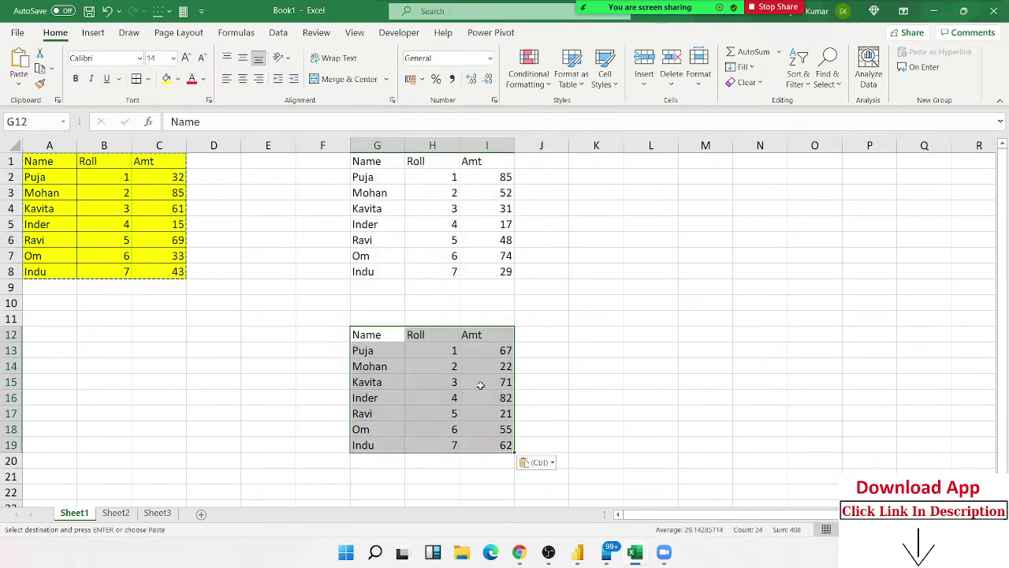
left_click(481, 385)
Step: Compare pasted values like 22 in I14 and 5 in H17 with the RANDBETWEEN formula in I8
left_click(498, 415)
left_click_drag(488, 444, 430, 444)
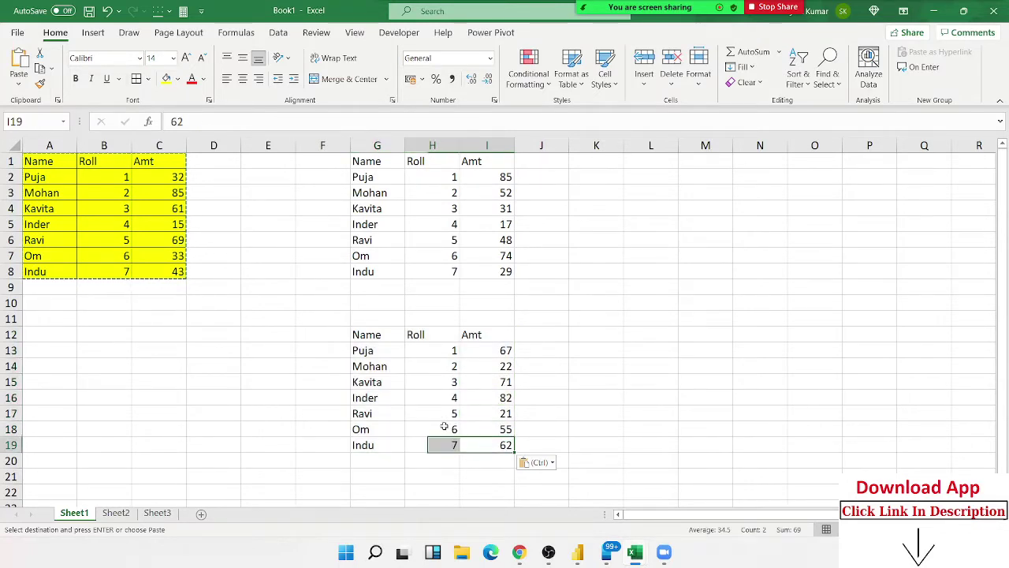
left_click(446, 413)
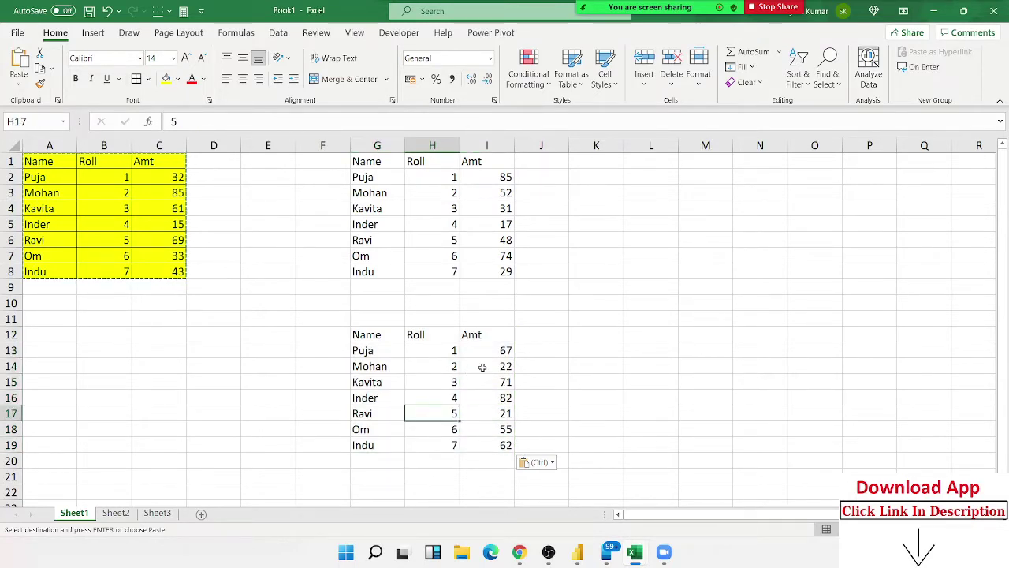
left_click(483, 368)
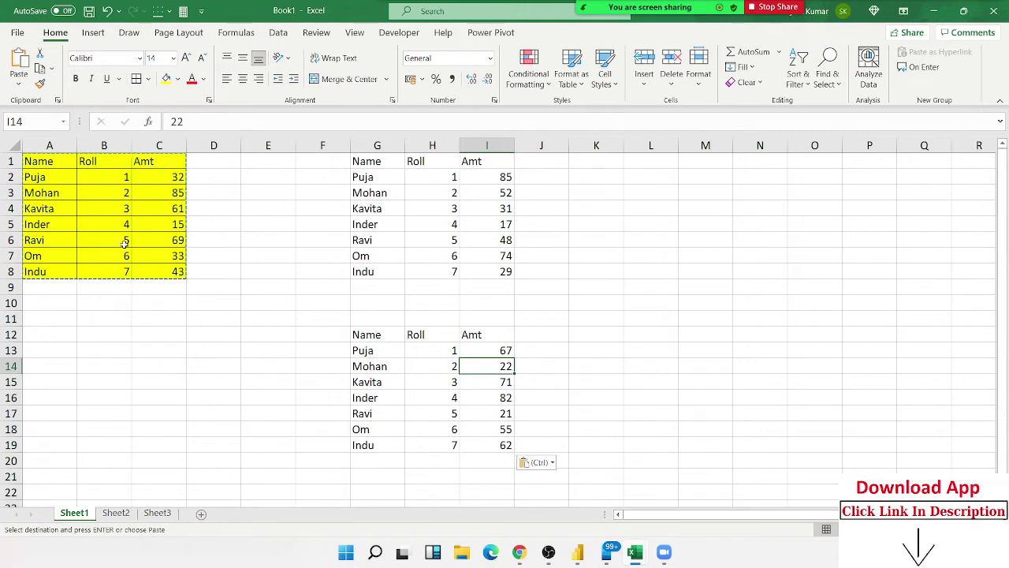
left_click(445, 413)
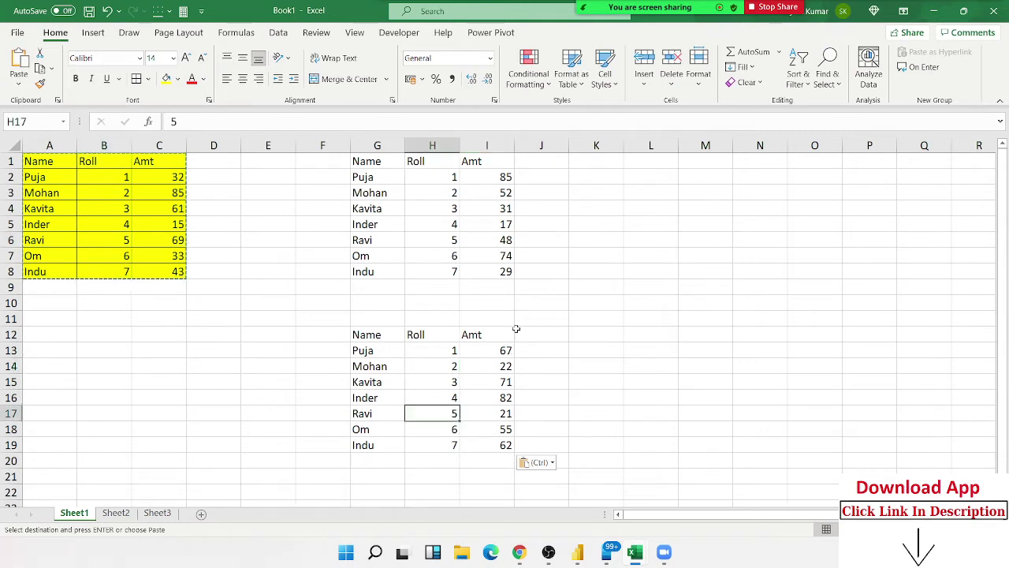
left_click(499, 274)
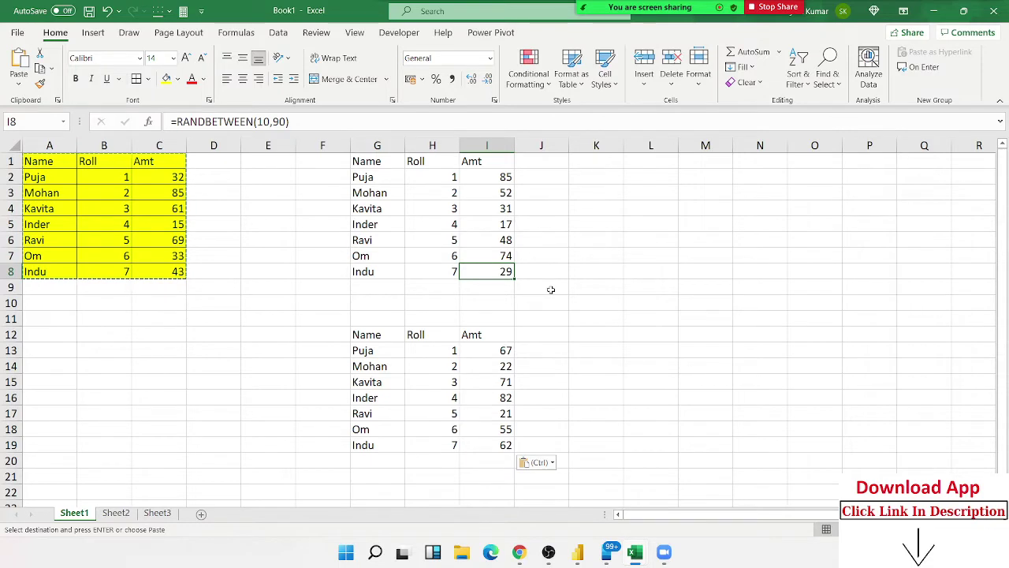
Step: Convert Amt cells I2:I8 to fixed values (85, 52, 31, 17, 48, 74, 29) with Paste Special Values
key("ctrl+Up")
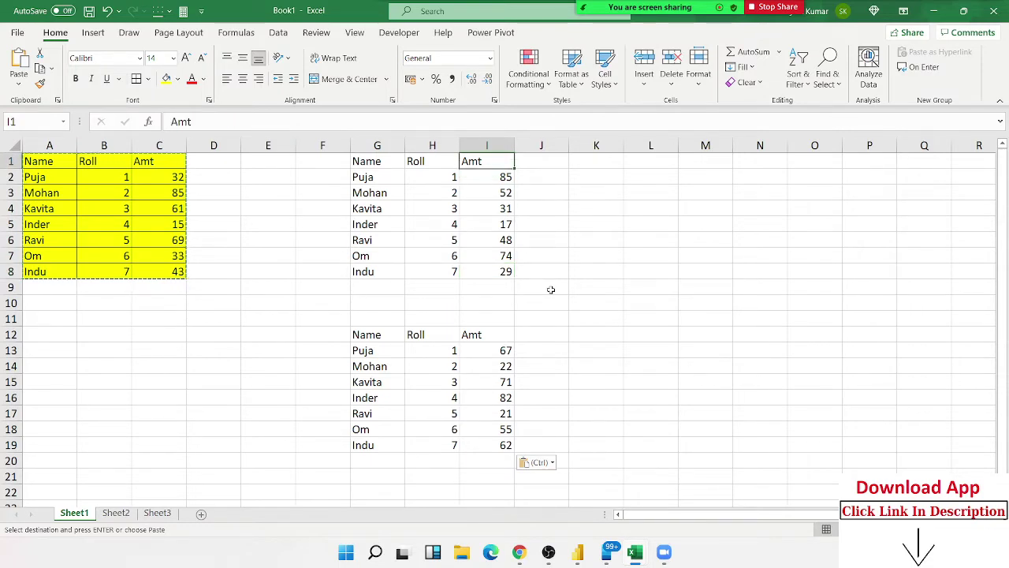
key("Down")
key("ctrl+shift+Down")
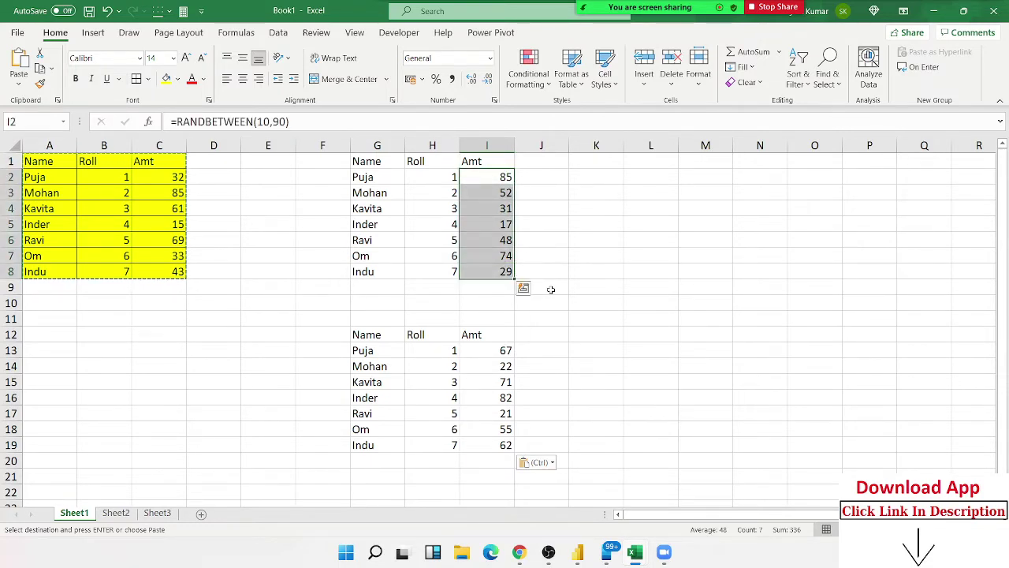
key("ctrl+c")
right_click(505, 166)
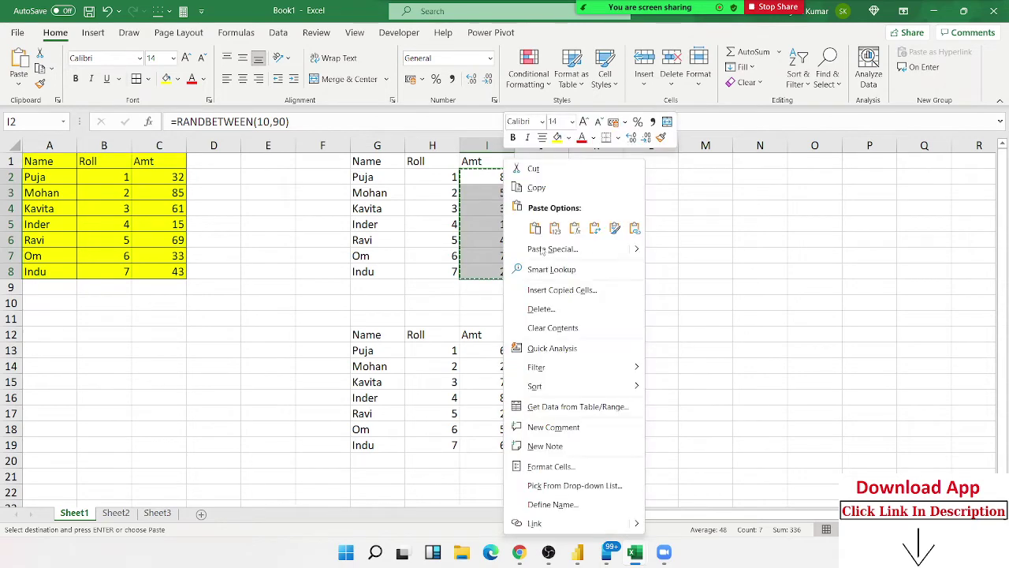
left_click(567, 251)
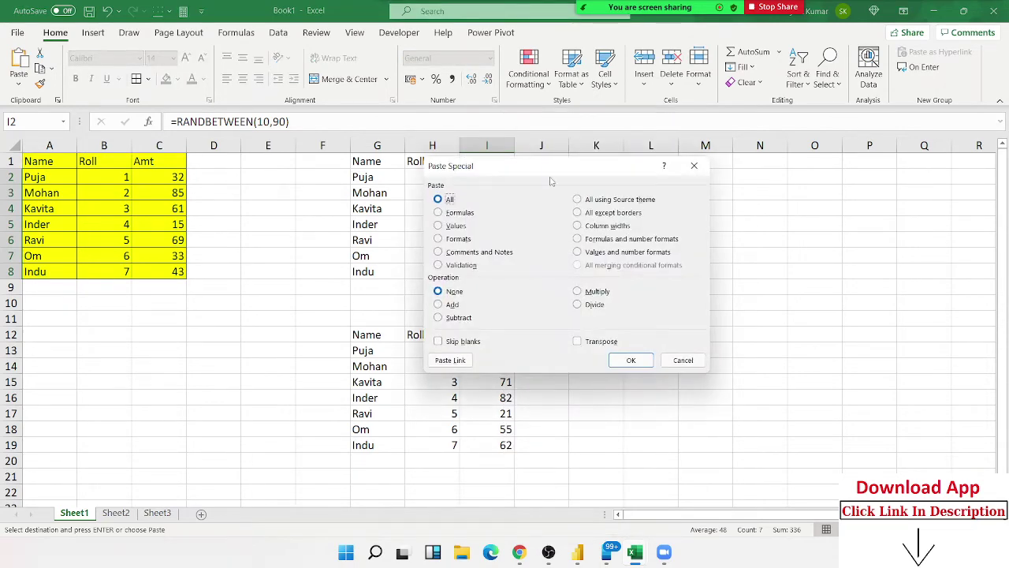
left_click_drag(550, 182, 751, 124)
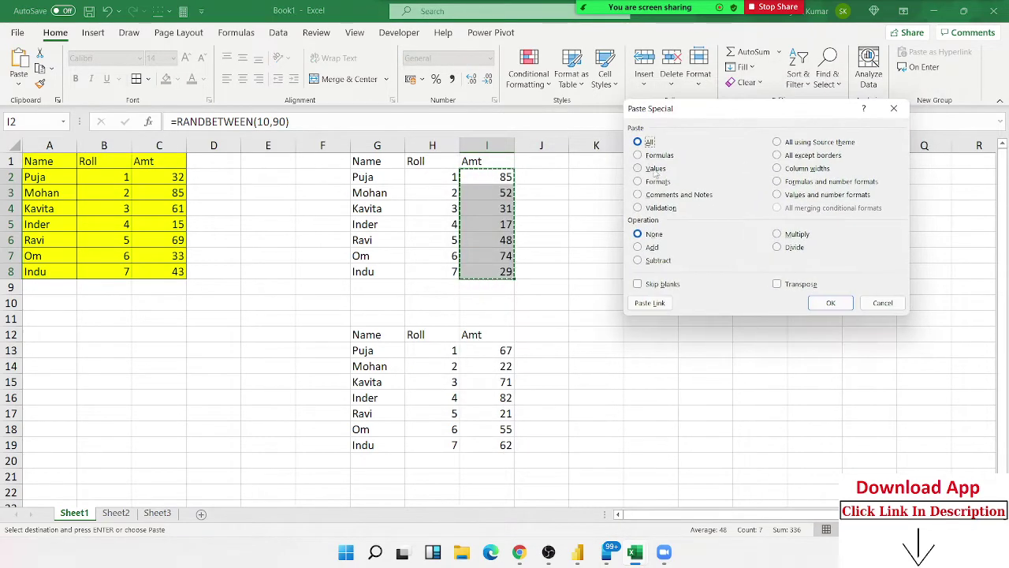
left_click(656, 168)
left_click(830, 303)
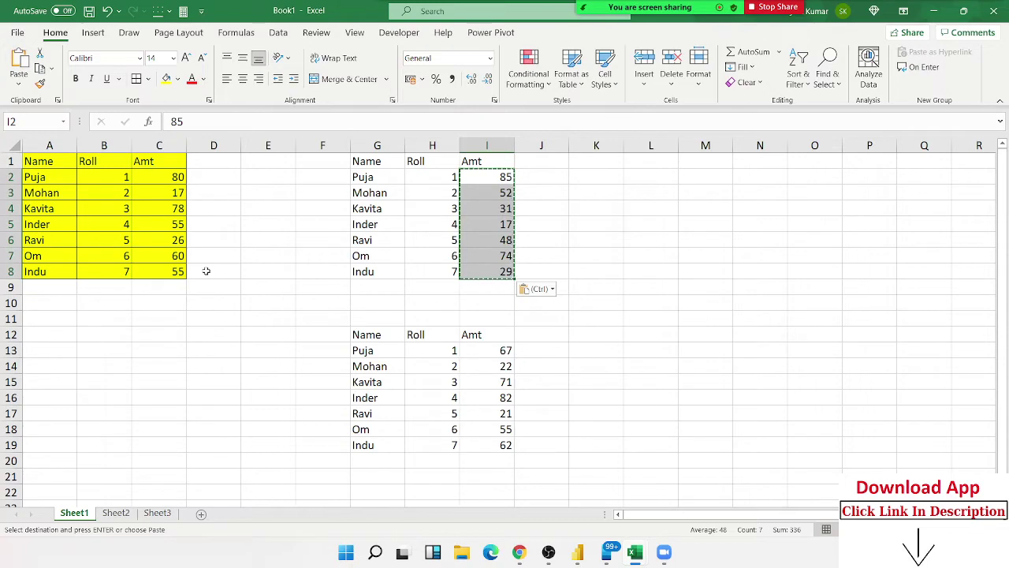
Step: Open Dashboard -3 from the Recent workbooks list under File > Open
left_click(17, 33)
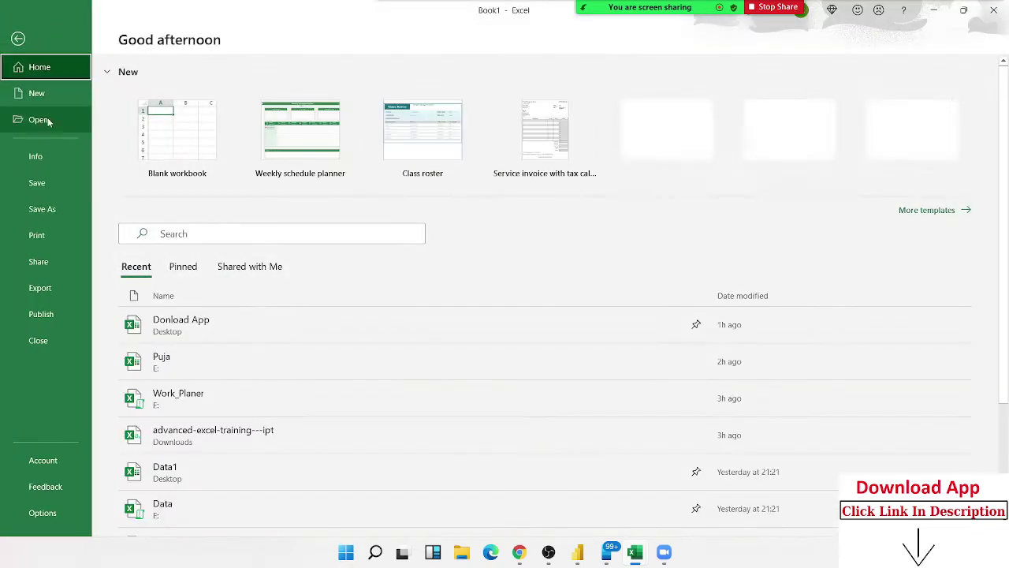
left_click(46, 122)
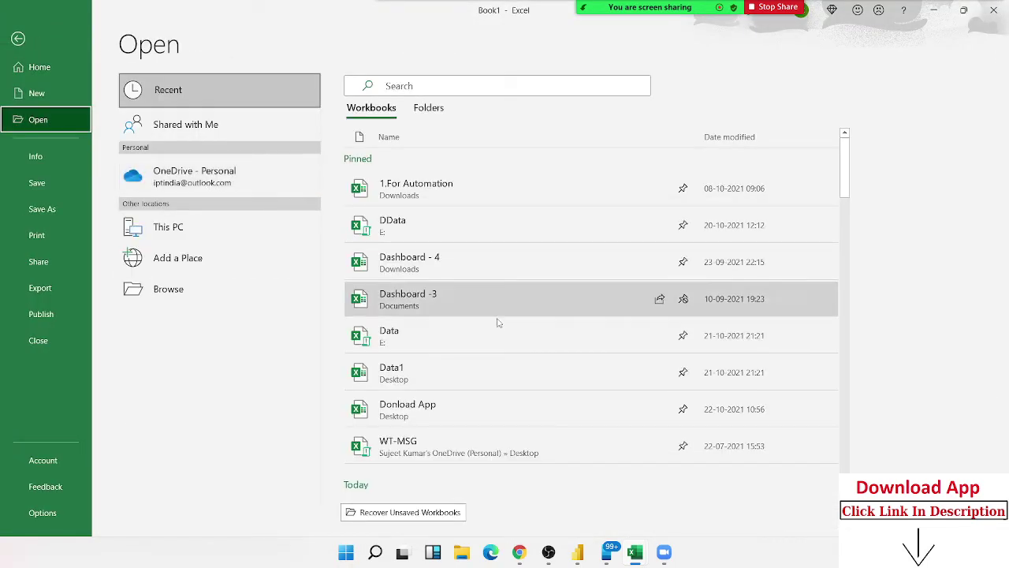
scroll(559, 339, "down", 2)
scroll(556, 275, "down", 2)
scroll(450, 237, "up", 1)
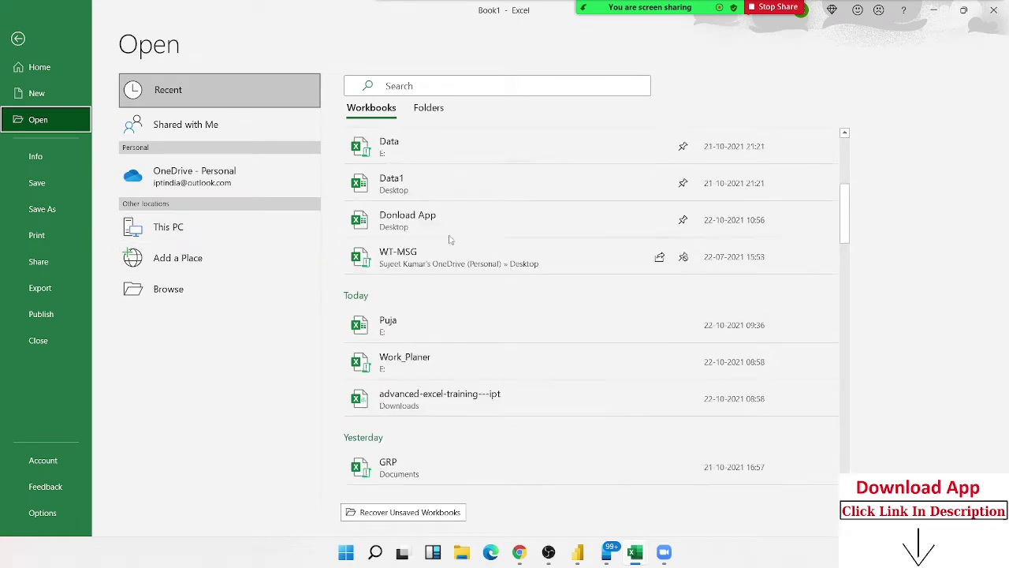
scroll(425, 197, "up", 1)
scroll(410, 157, "up", 2)
scroll(447, 305, "down", 3)
scroll(450, 293, "up", 3)
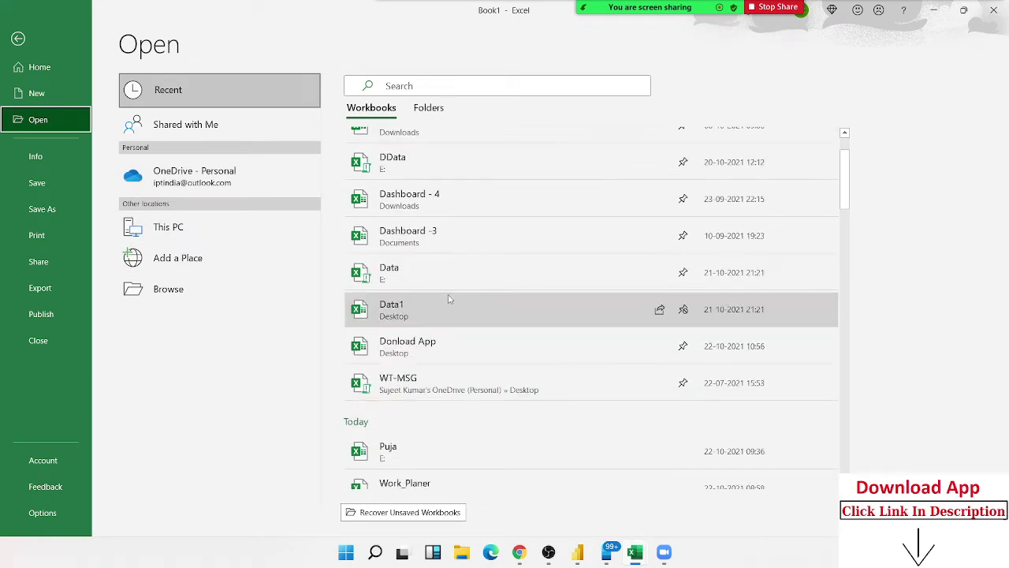
scroll(444, 280, "up", 2)
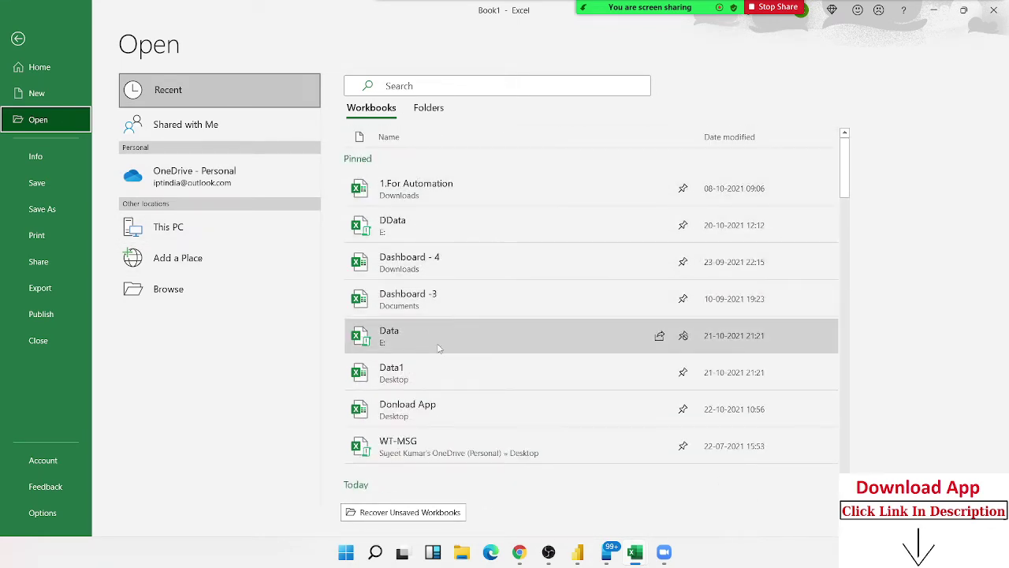
left_click(440, 299)
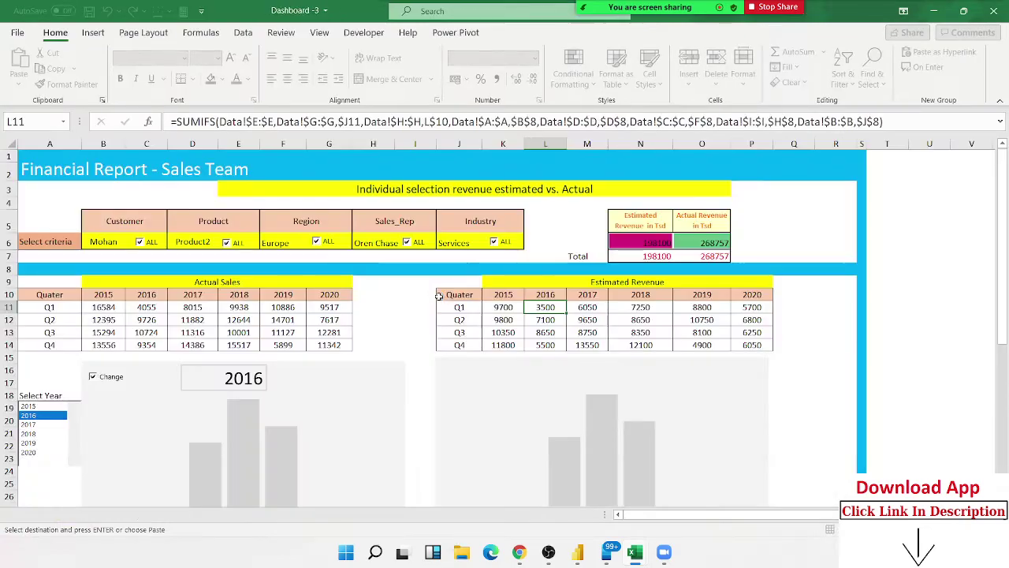
scroll(442, 300, "down", 1)
scroll(446, 312, "down", 6)
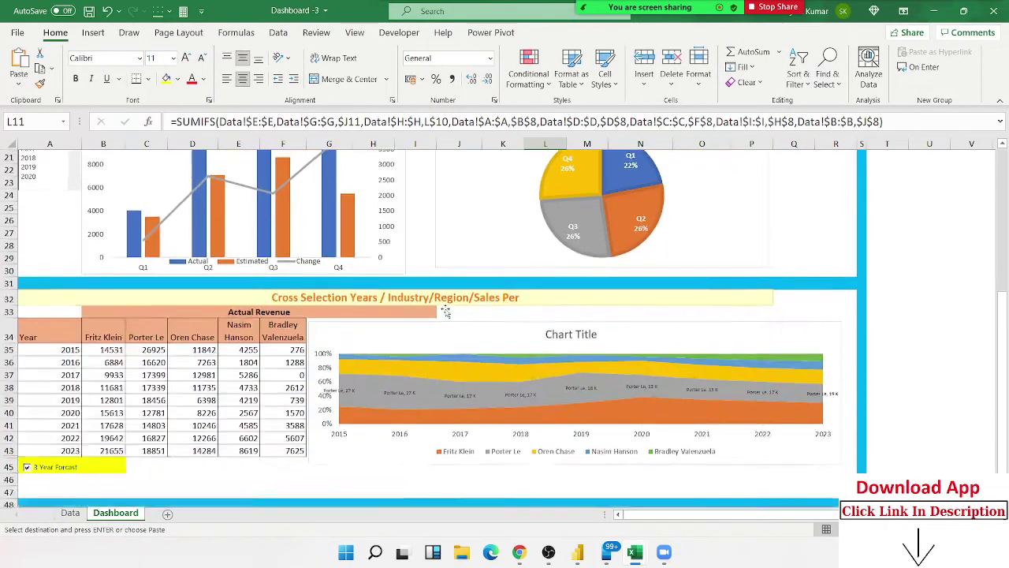
scroll(445, 312, "down", 2)
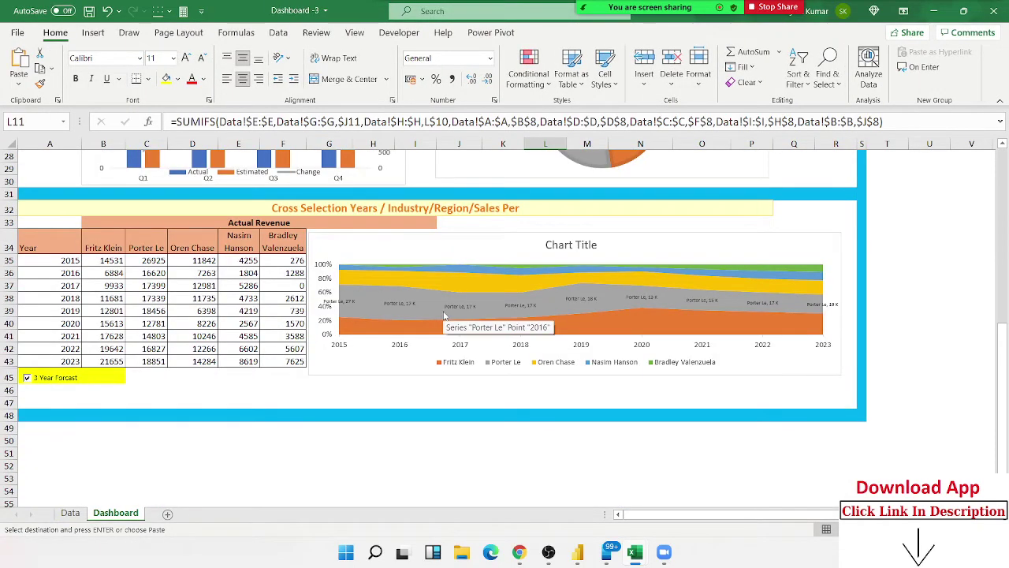
scroll(444, 314, "up", 1)
scroll(441, 311, "up", 5)
scroll(437, 309, "up", 1)
scroll(435, 308, "up", 3)
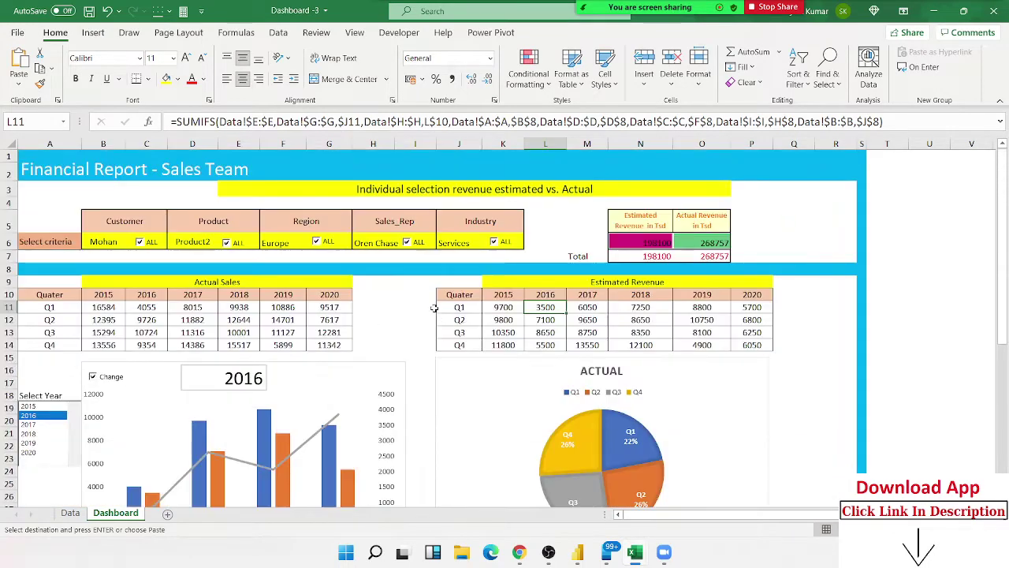
left_click(149, 243)
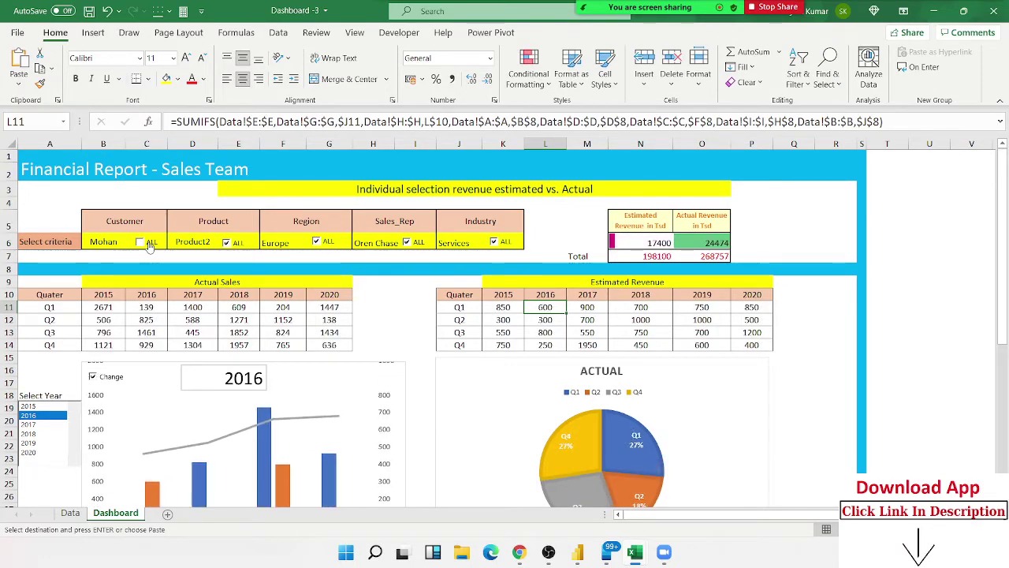
left_click(149, 244)
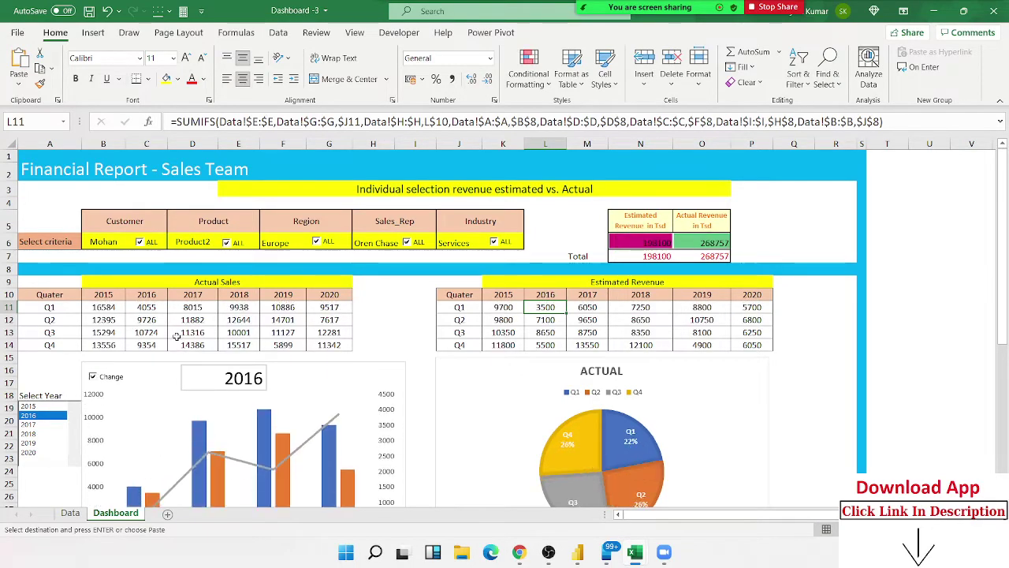
left_click(186, 333)
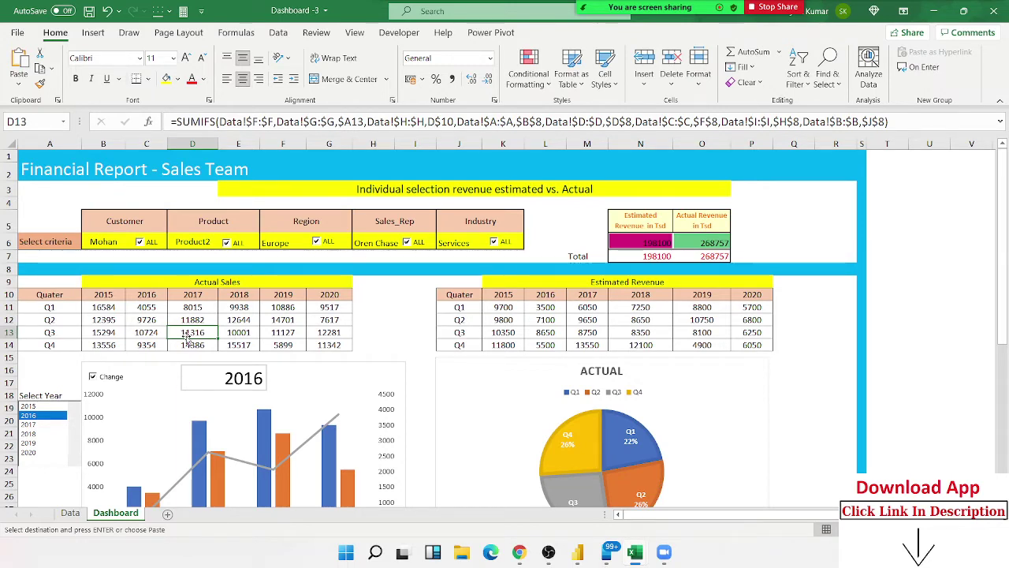
Step: Copy the Dashboard sheet to (new book) via Move or Copy with Create a copy ticked
left_click(70, 514)
left_click(108, 514)
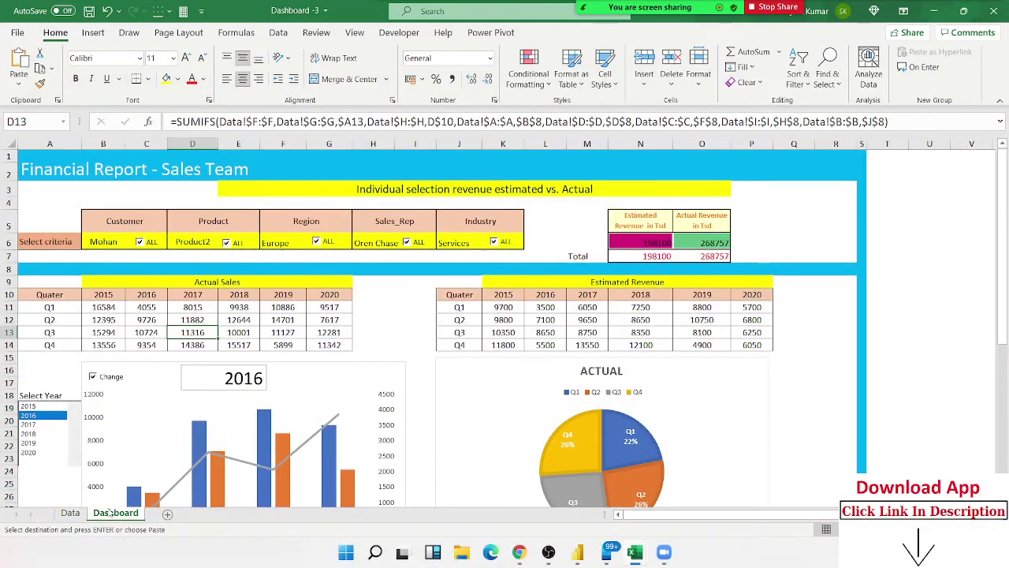
right_click(113, 514)
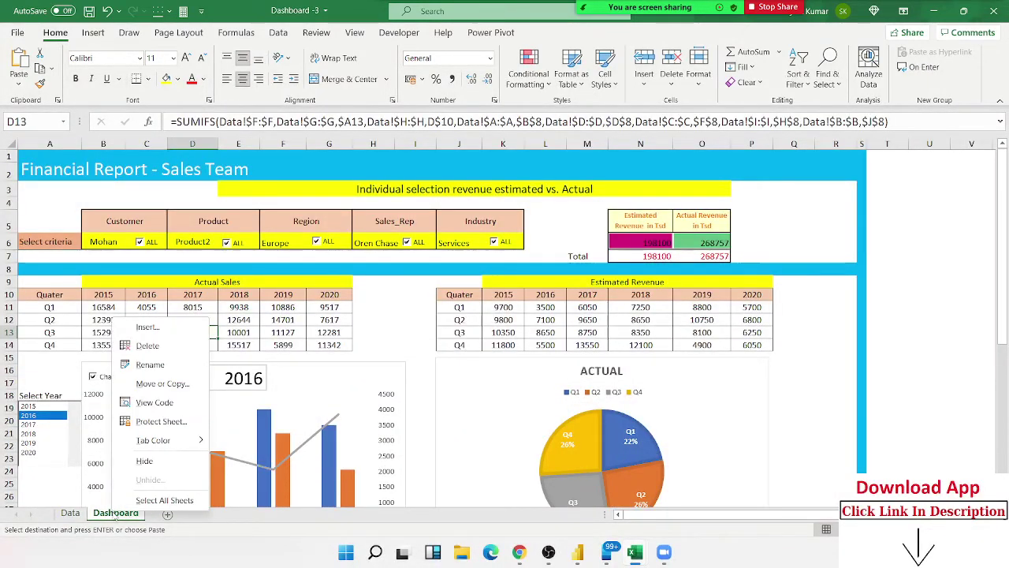
left_click(165, 384)
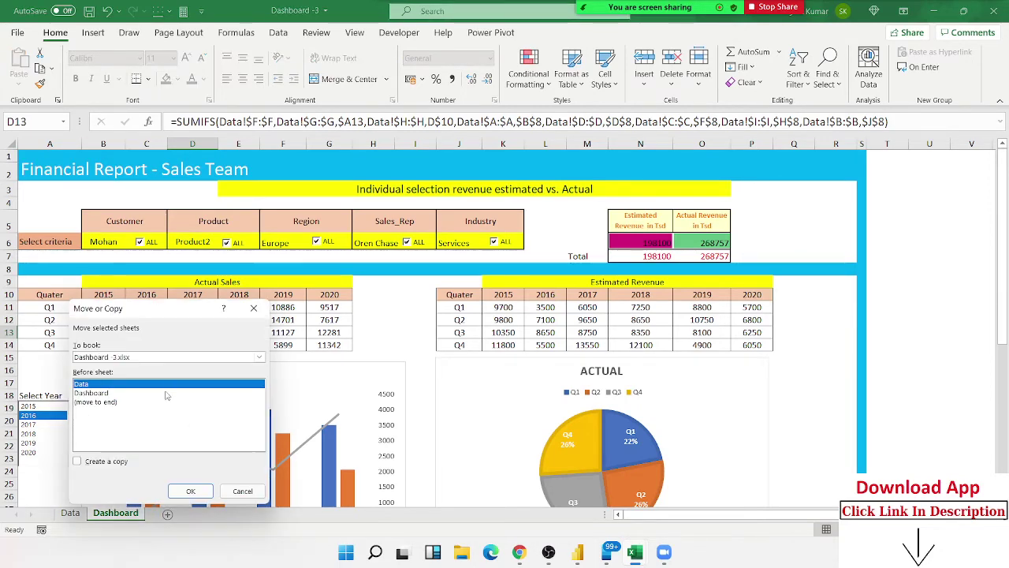
left_click(149, 359)
left_click(132, 368)
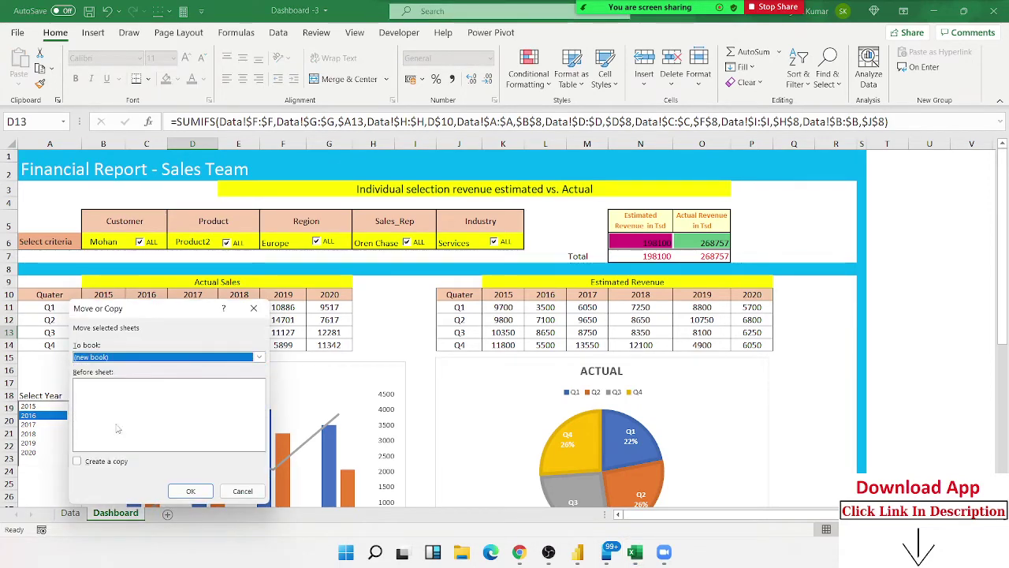
left_click(99, 462)
left_click(191, 490)
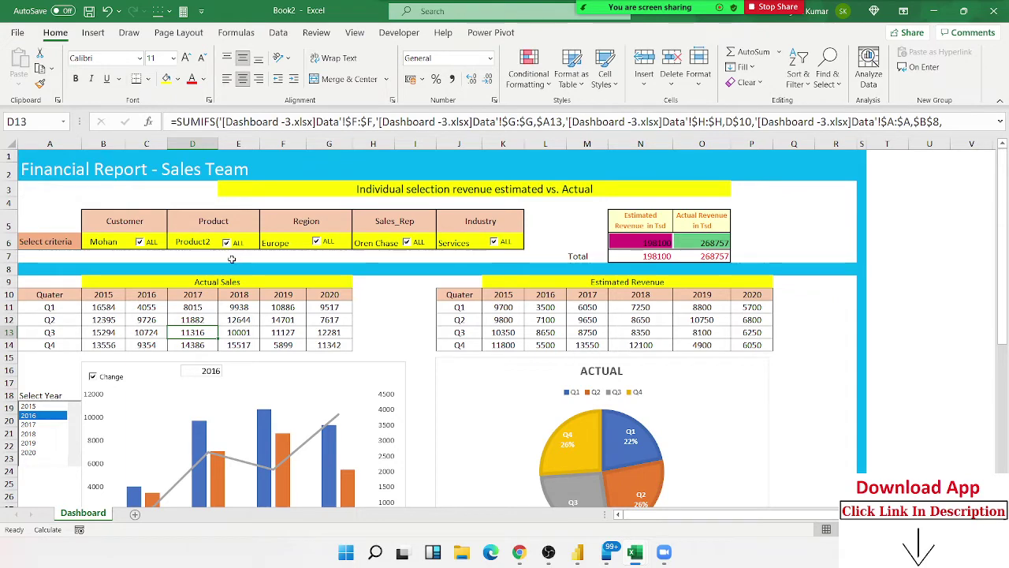
Step: Return to Dashboard -3's Dashboard sheet with its 198100 estimated versus 268757 actual revenue totals
key("ctrl+Tab")
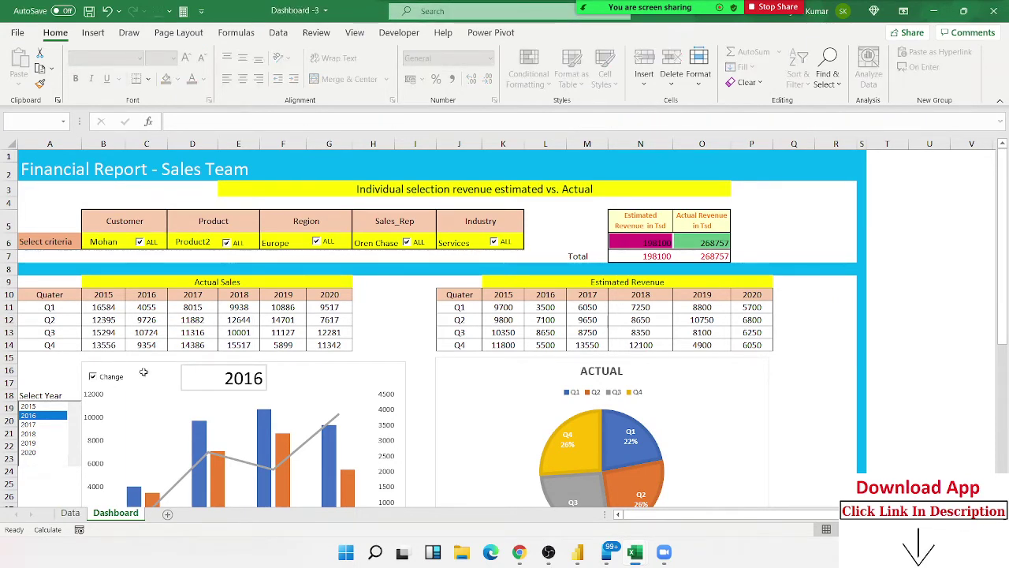
left_click(69, 513)
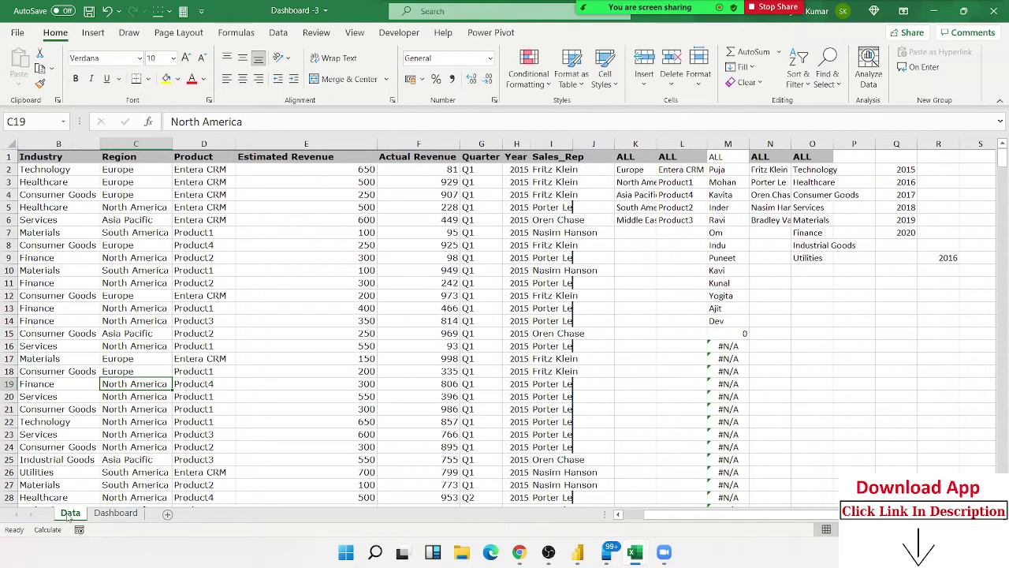
left_click(101, 514)
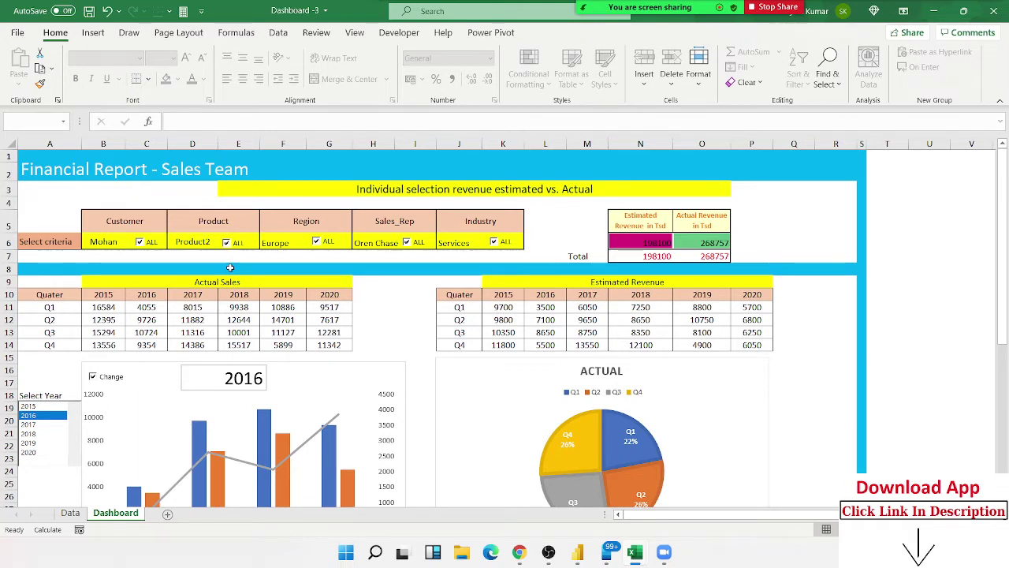
scroll(207, 308, "down", 1)
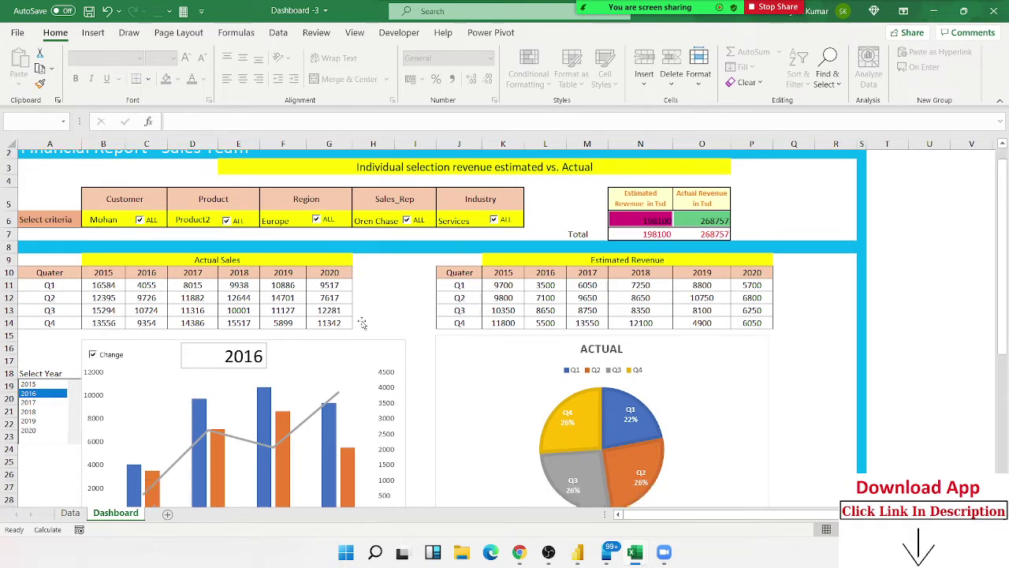
scroll(207, 308, "down", 3)
scroll(207, 308, "down", 2)
scroll(249, 406, "down", 4)
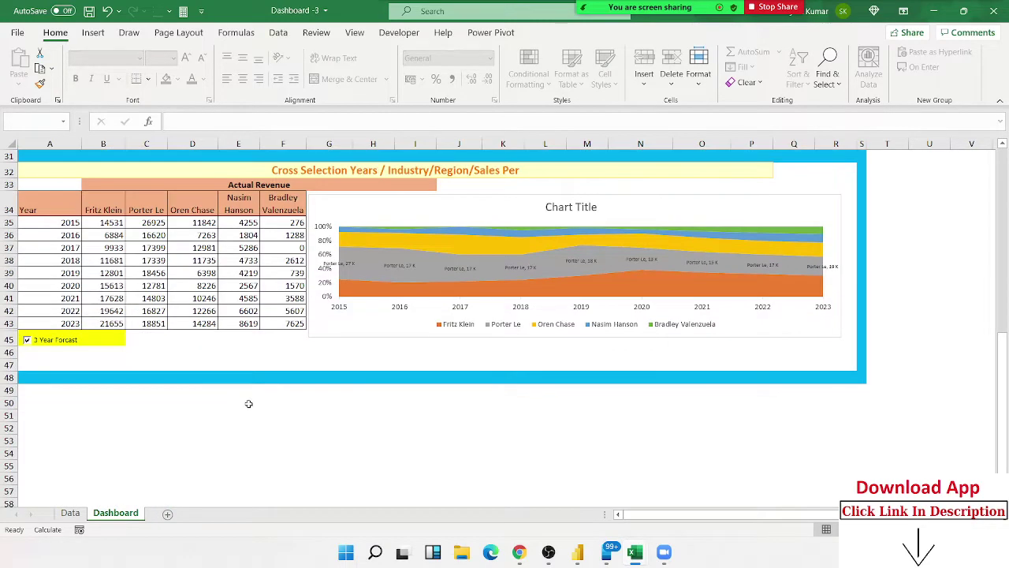
scroll(249, 406, "up", 5)
scroll(249, 405, "up", 5)
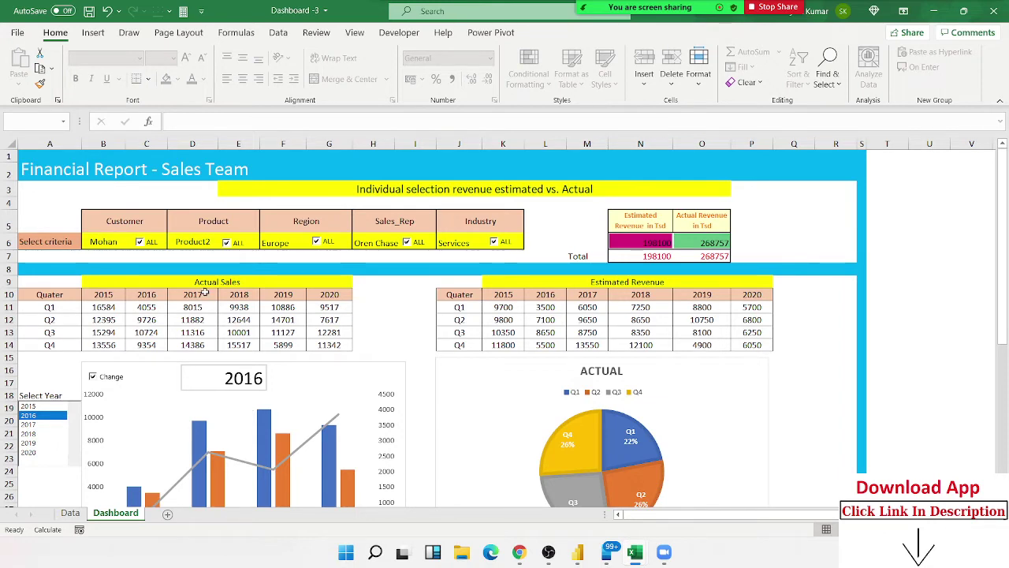
Step: Inspect D12's SUMIFS formula and its Data sheet references, leaving it unchanged
left_click(195, 319)
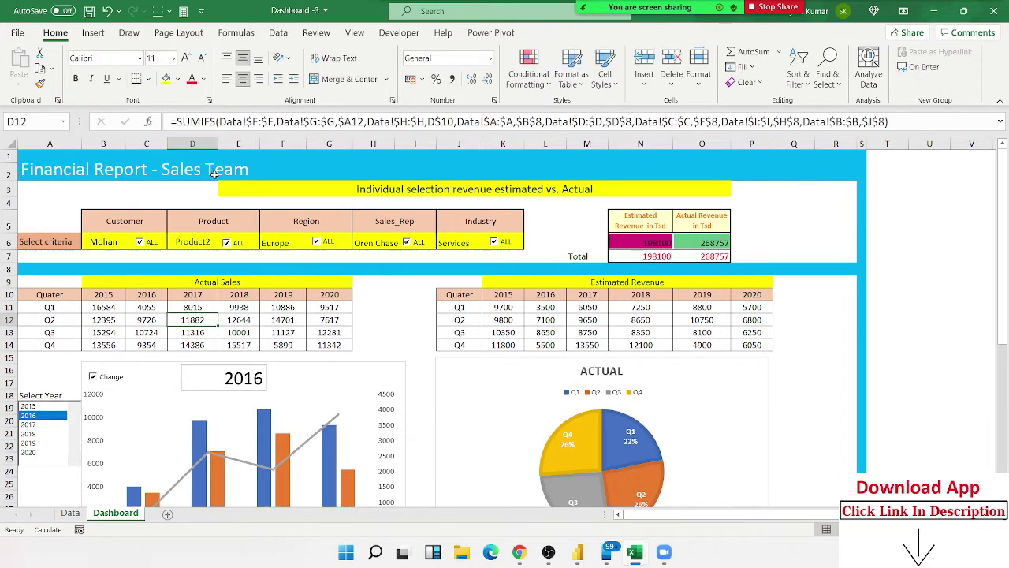
left_click_drag(219, 121, 313, 118)
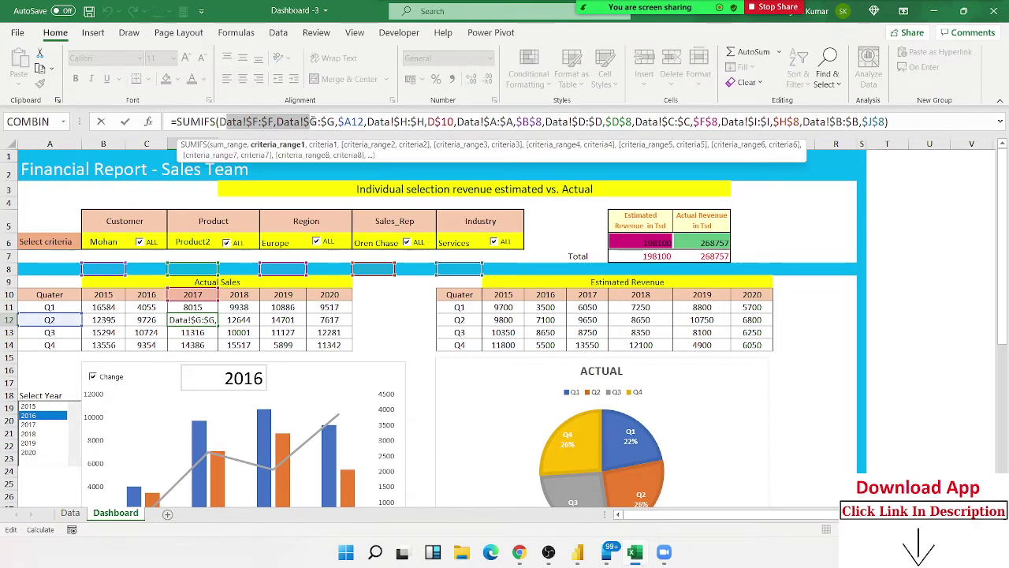
key("Escape")
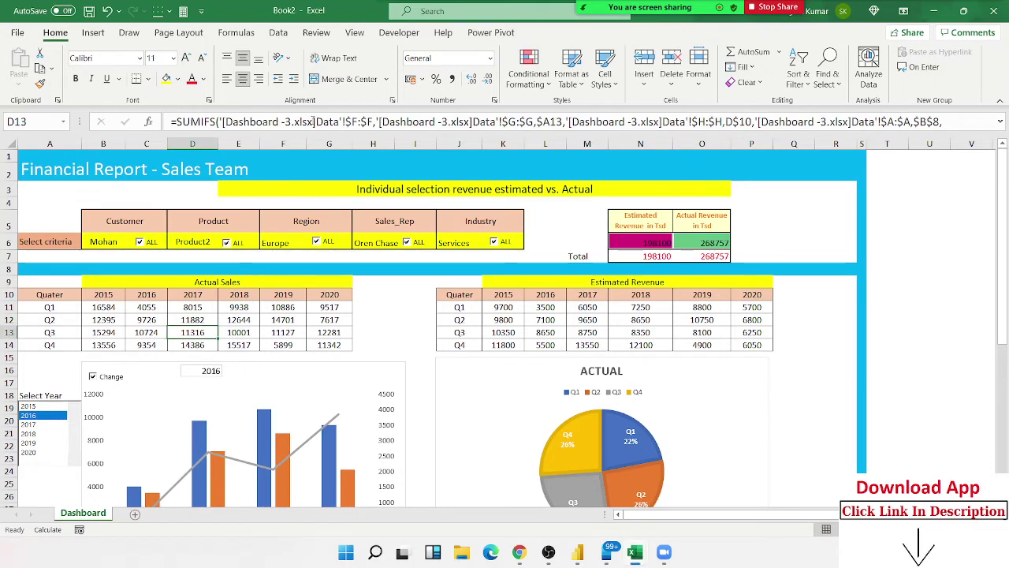
Step: In the Book2 Dashboard copy, check M10's linked formula and select the entire sheet
scroll(272, 323, "down", 3)
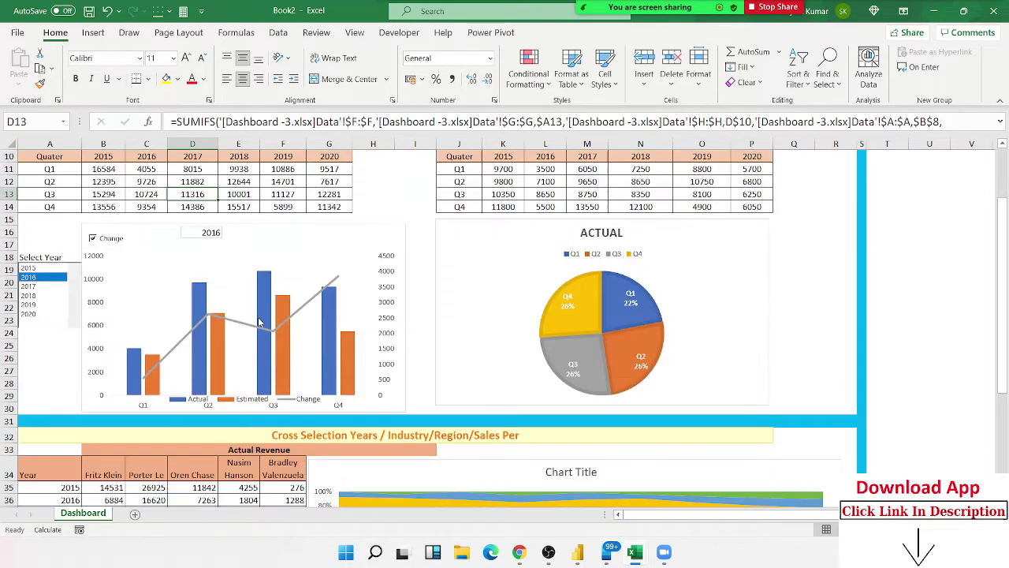
scroll(264, 277, "down", 2)
scroll(264, 278, "down", 1)
scroll(256, 279, "down", 2)
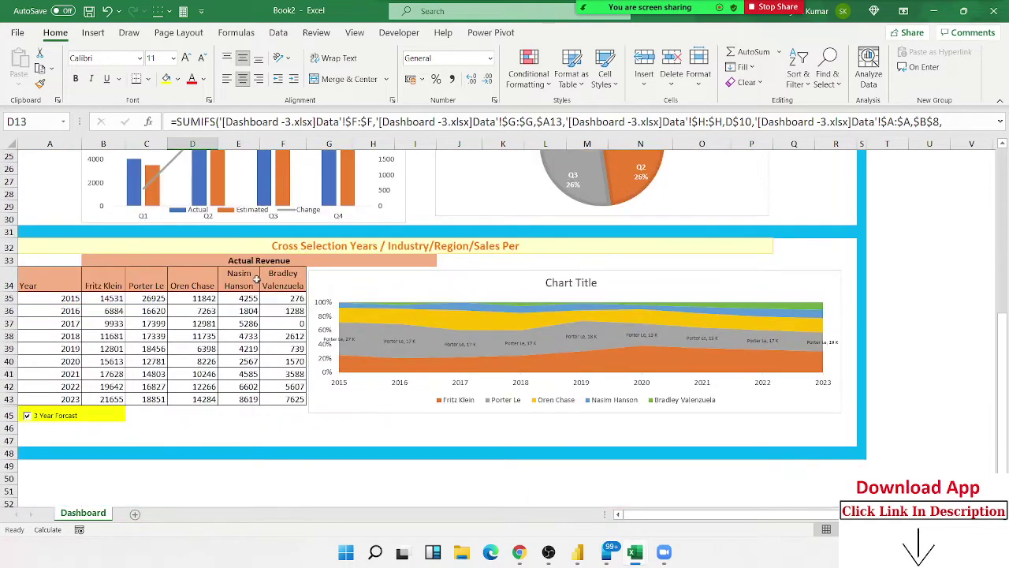
scroll(170, 342, "up", 8)
left_click(283, 294)
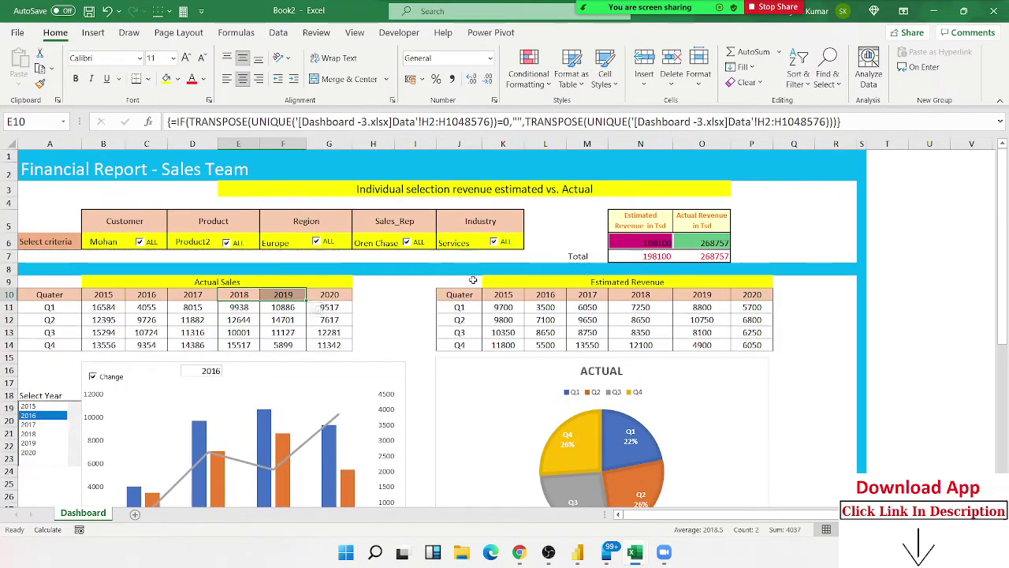
left_click(465, 281)
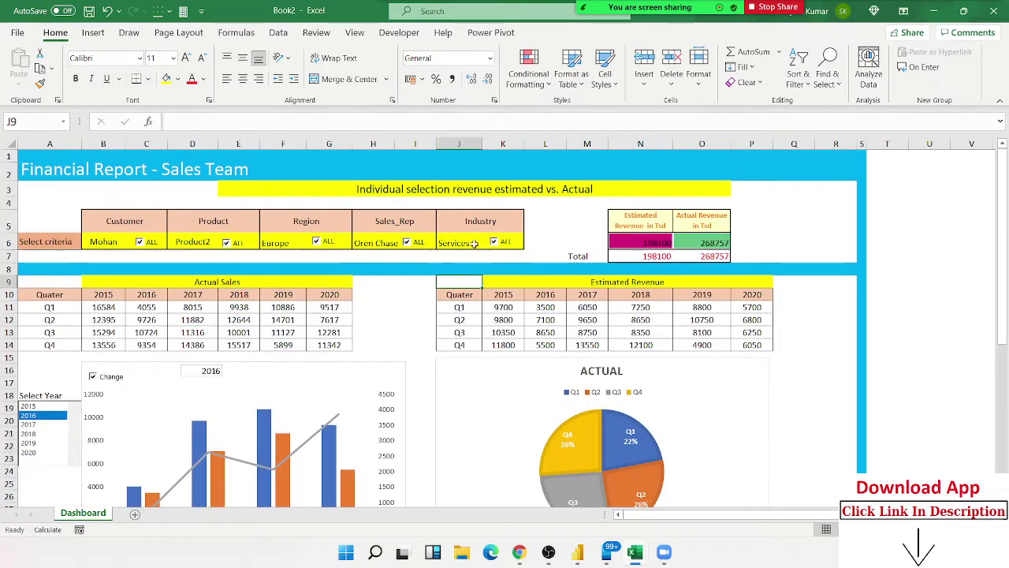
left_click(574, 292)
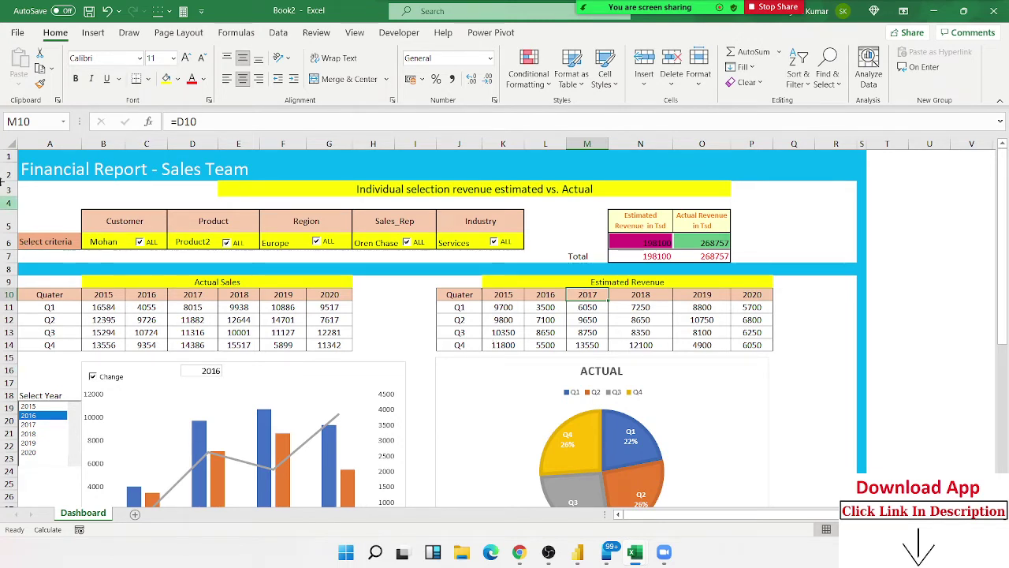
left_click(11, 146)
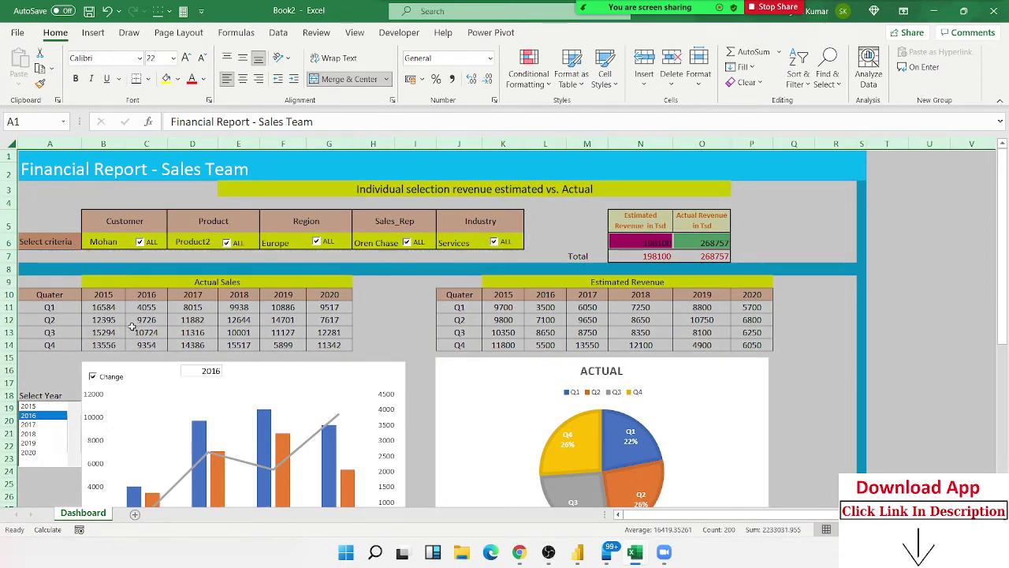
key("ctrl+c")
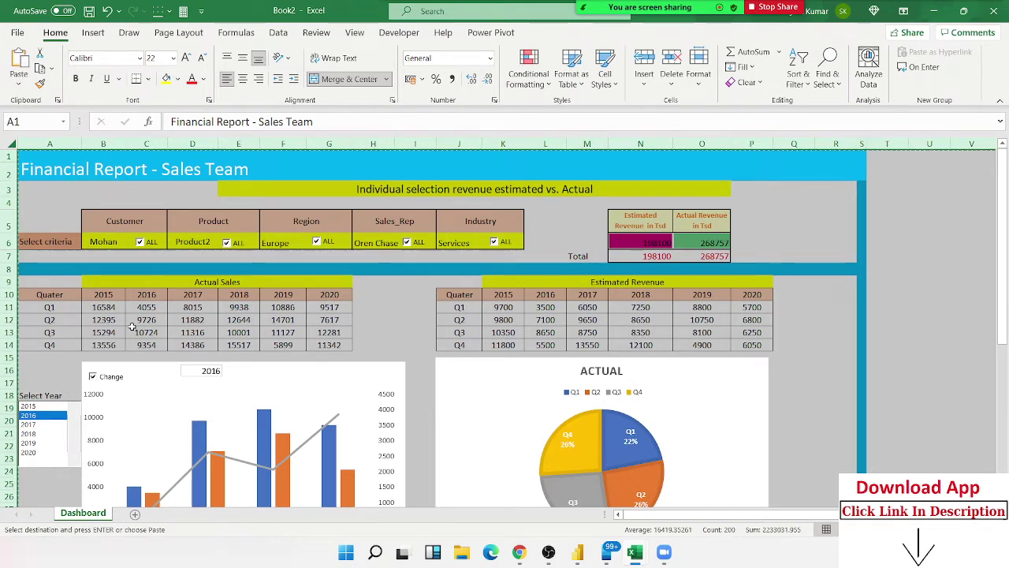
right_click(170, 325)
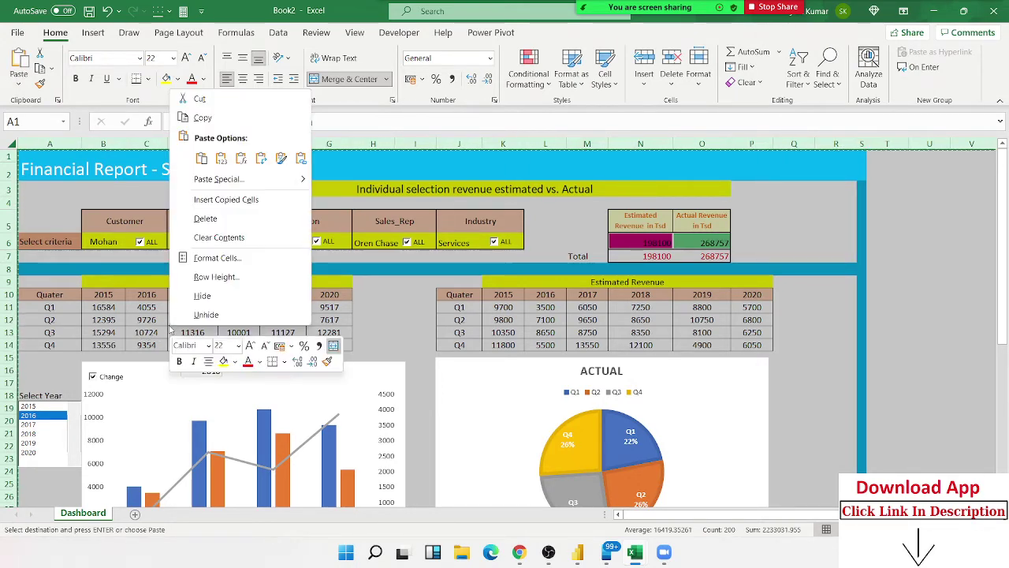
left_click(236, 181)
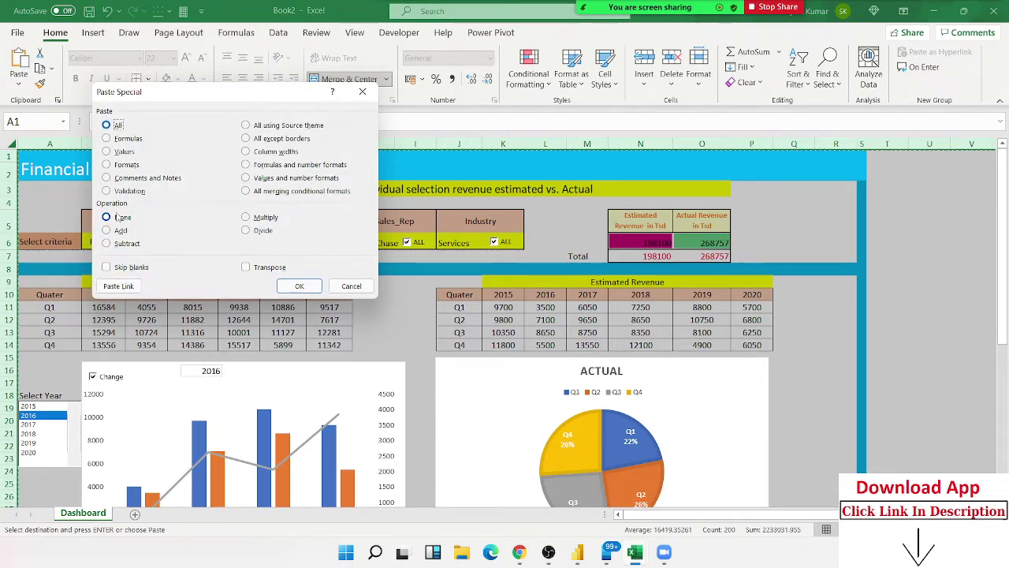
left_click(123, 151)
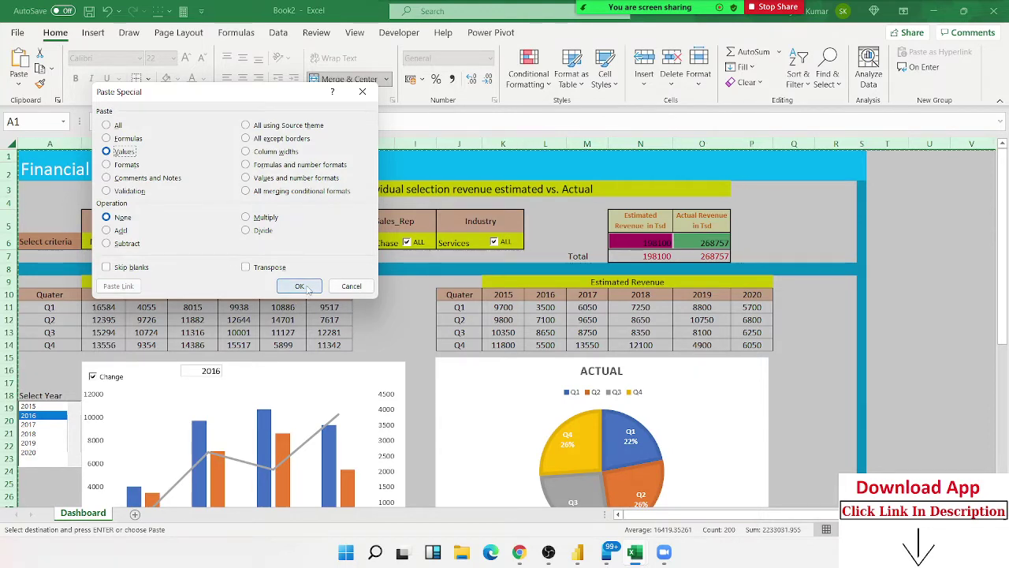
left_click(308, 289)
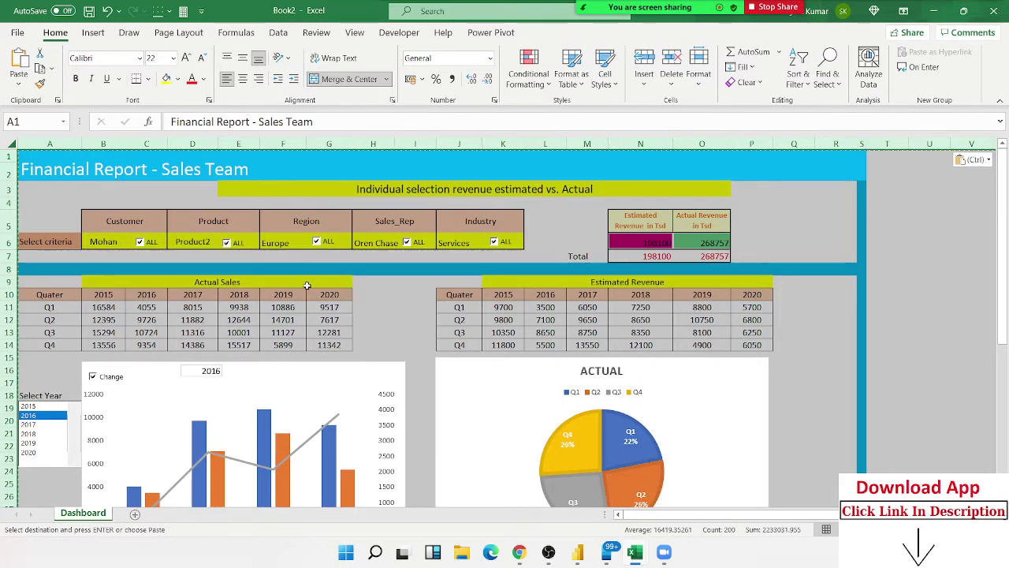
left_click(283, 332)
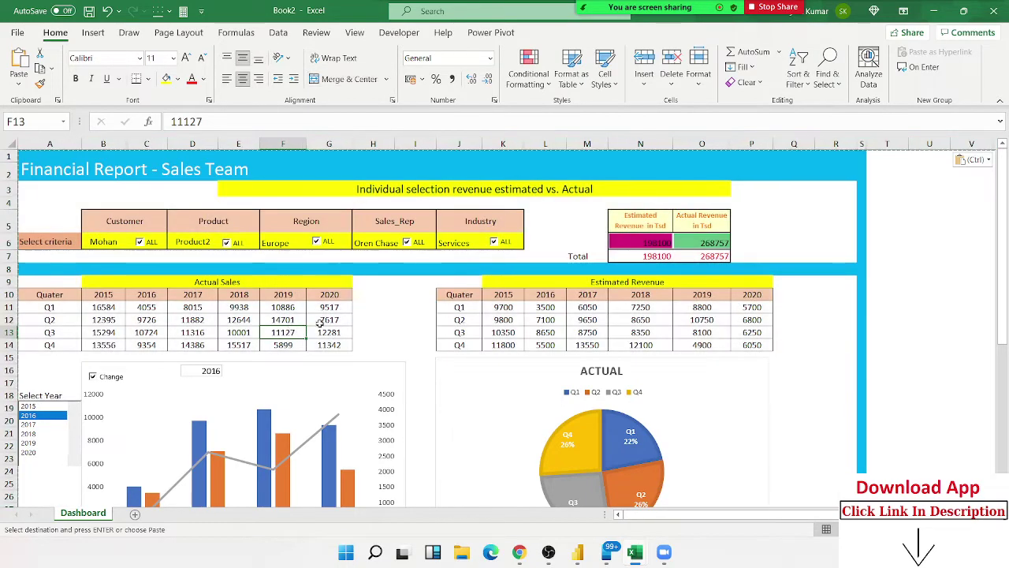
left_click(329, 319)
left_click_drag(459, 306, 462, 319)
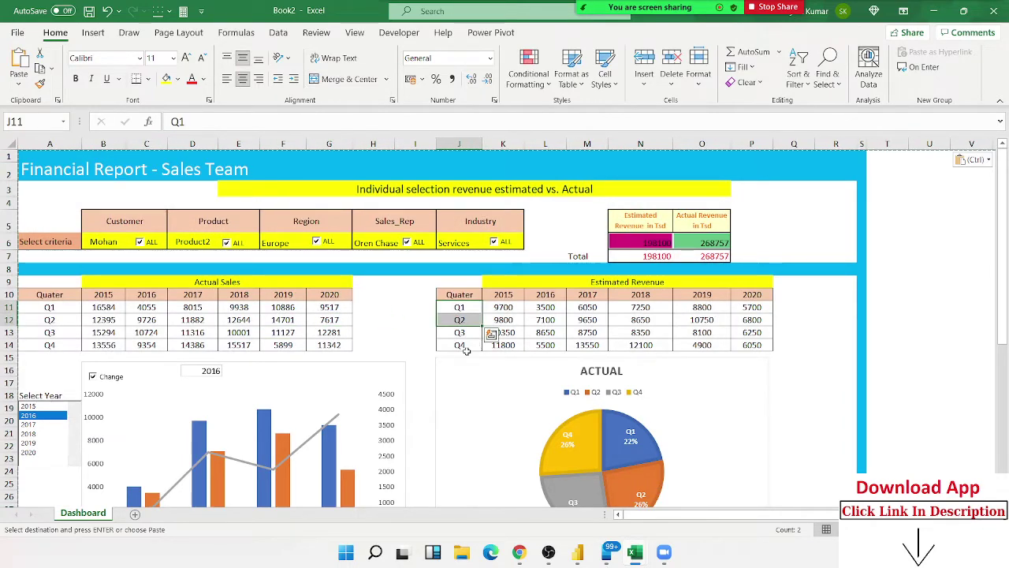
scroll(474, 336, "down", 3)
scroll(366, 363, "down", 5)
left_click(227, 375)
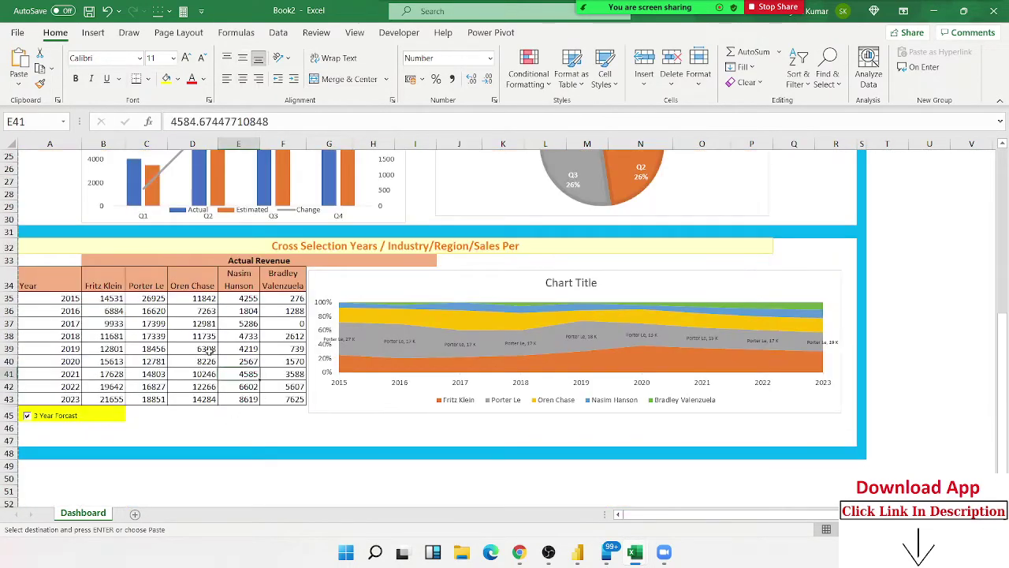
left_click(207, 349)
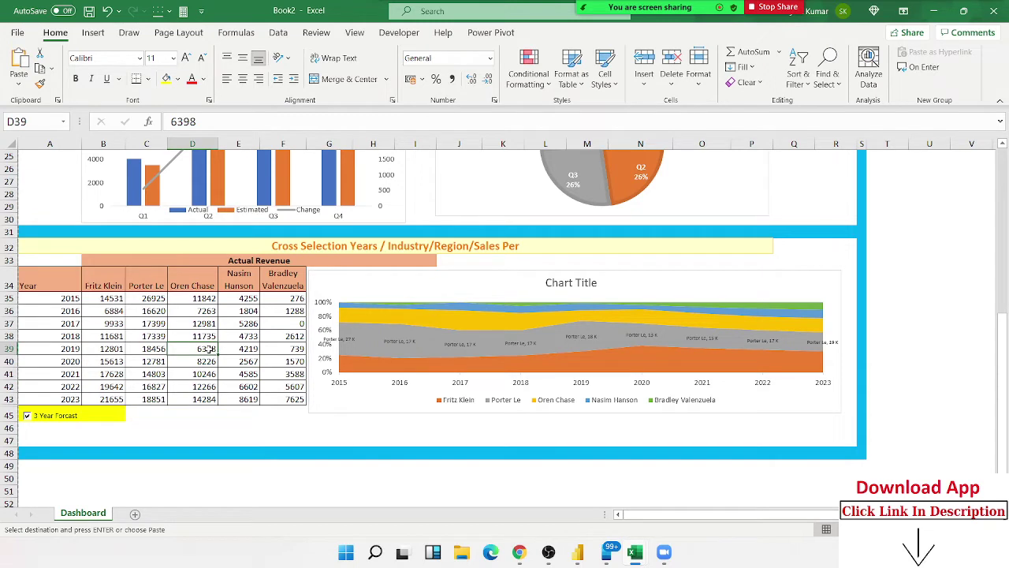
left_click(238, 335)
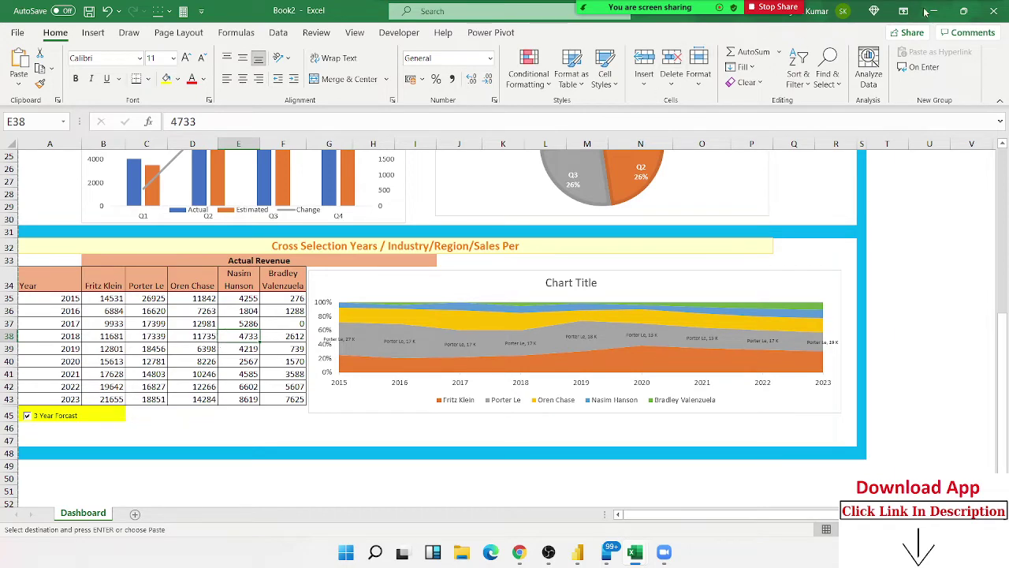
Step: Close Book2 without saving, then close Dashboard -3 after answering its save prompt
left_click(993, 11)
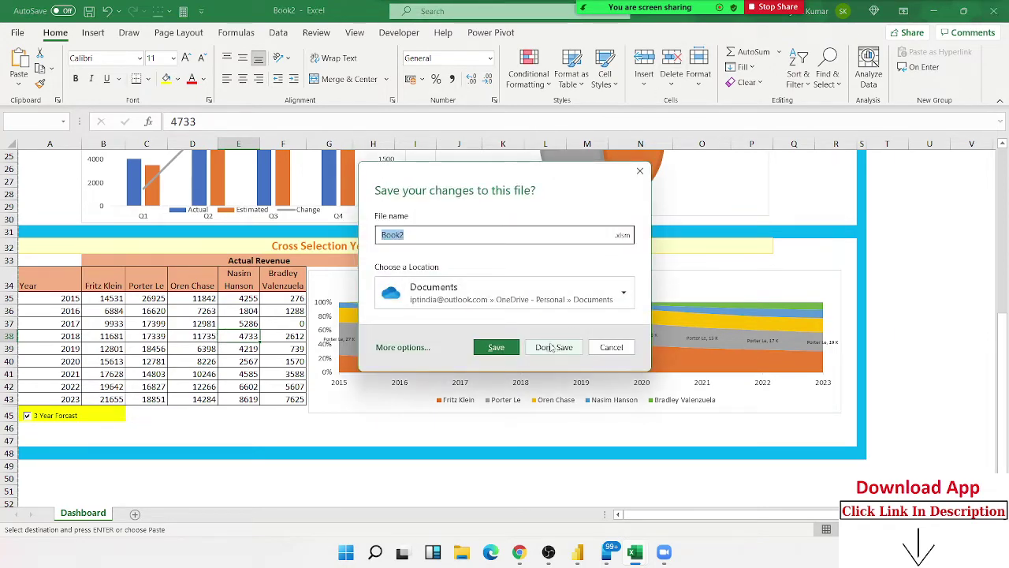
left_click(550, 347)
left_click(509, 319)
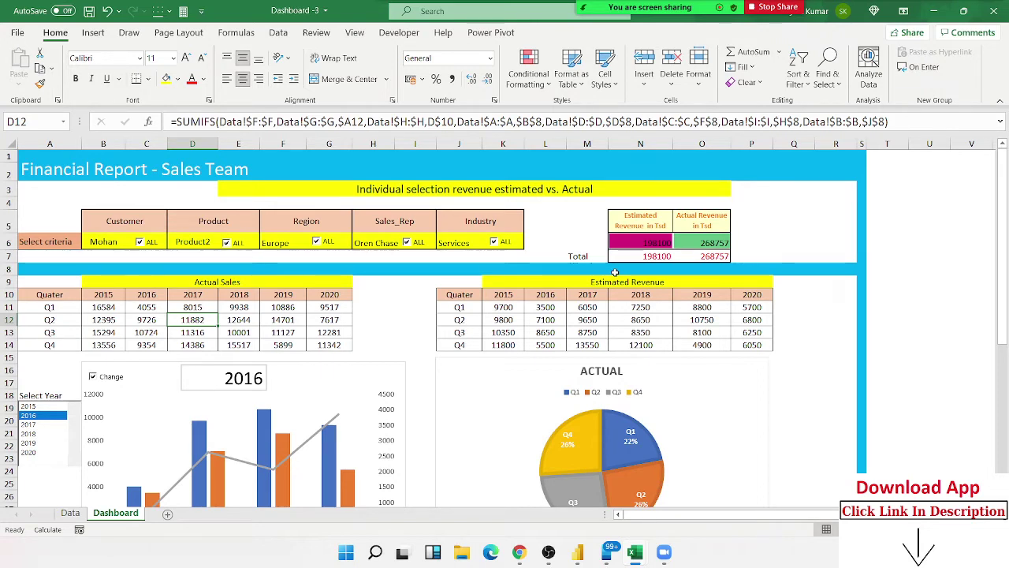
left_click(994, 11)
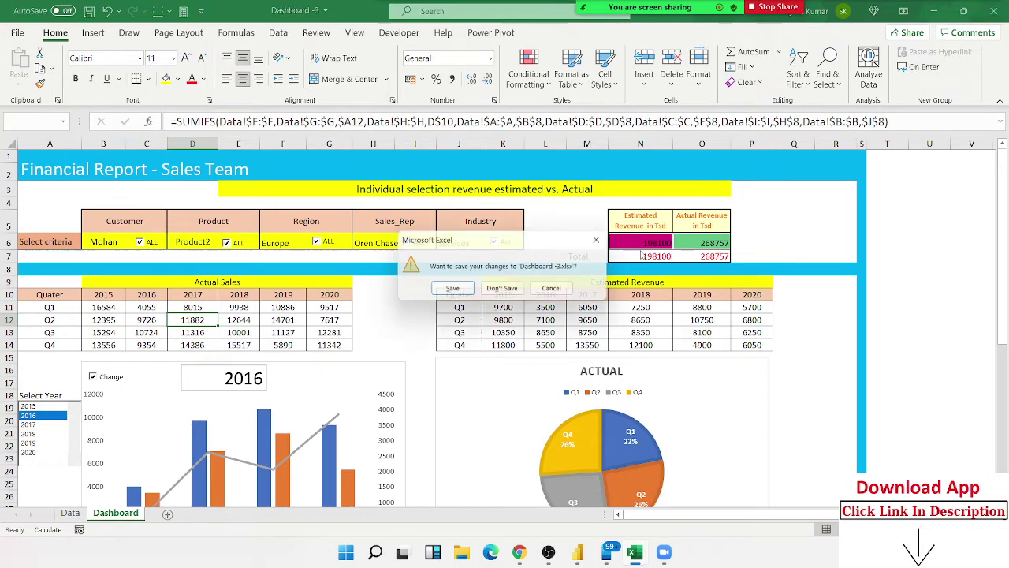
left_click(504, 290)
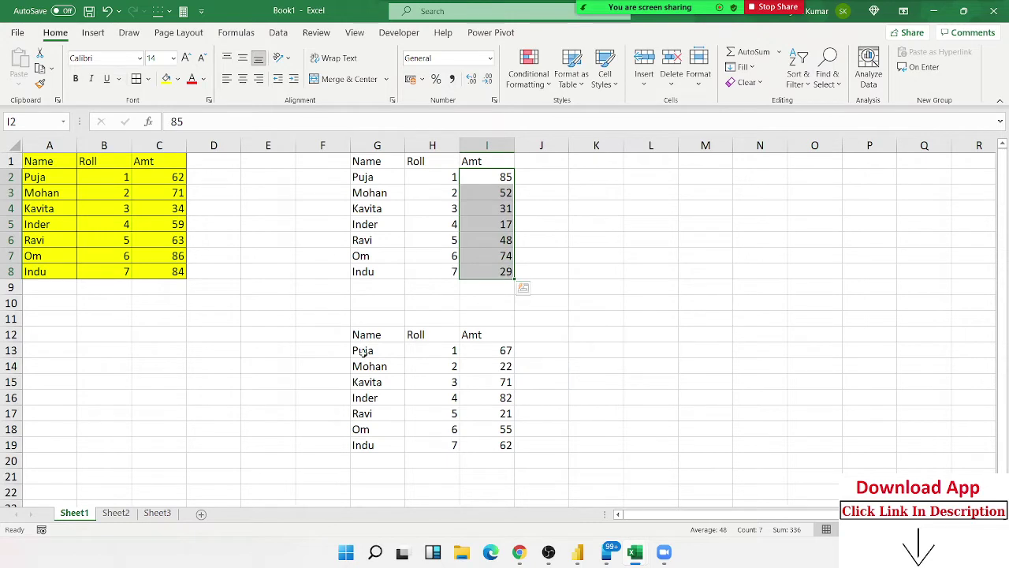
Step: Copy table A1:C8 and paste only its formats into L2:N9, then cancel the copy
left_click_drag(59, 162, 128, 221)
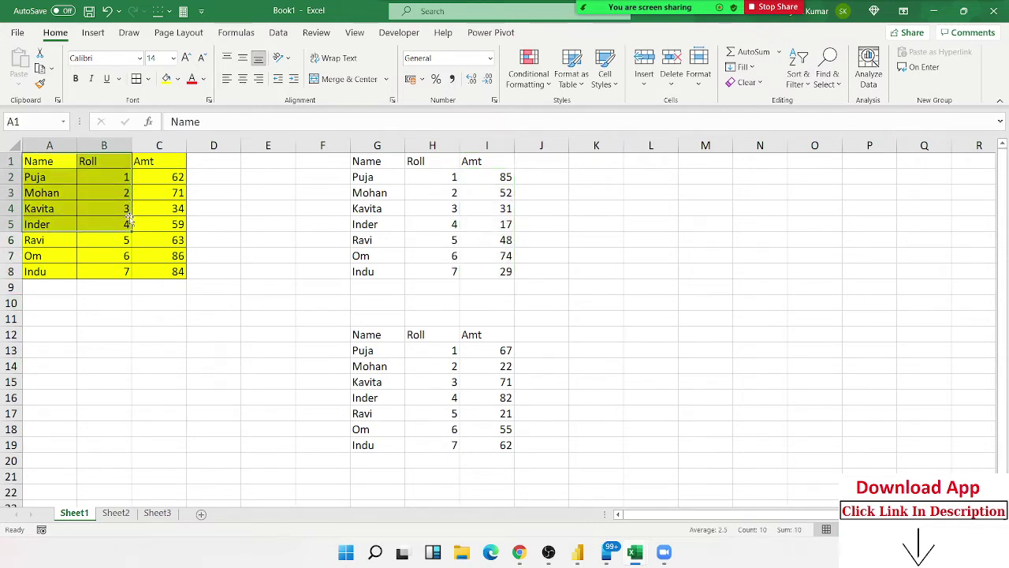
left_click(156, 164)
left_click_drag(36, 166, 165, 272)
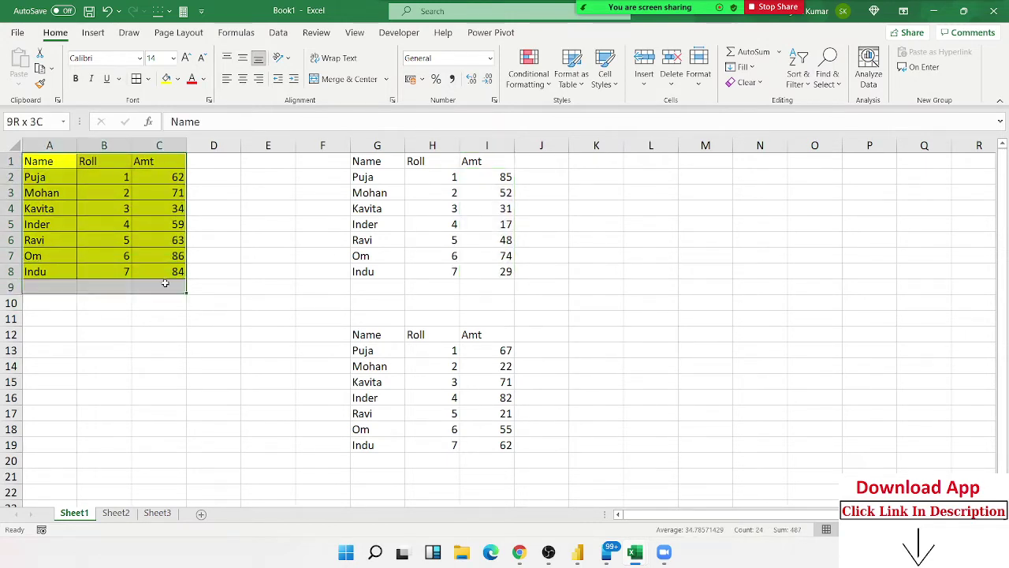
key("ctrl+c")
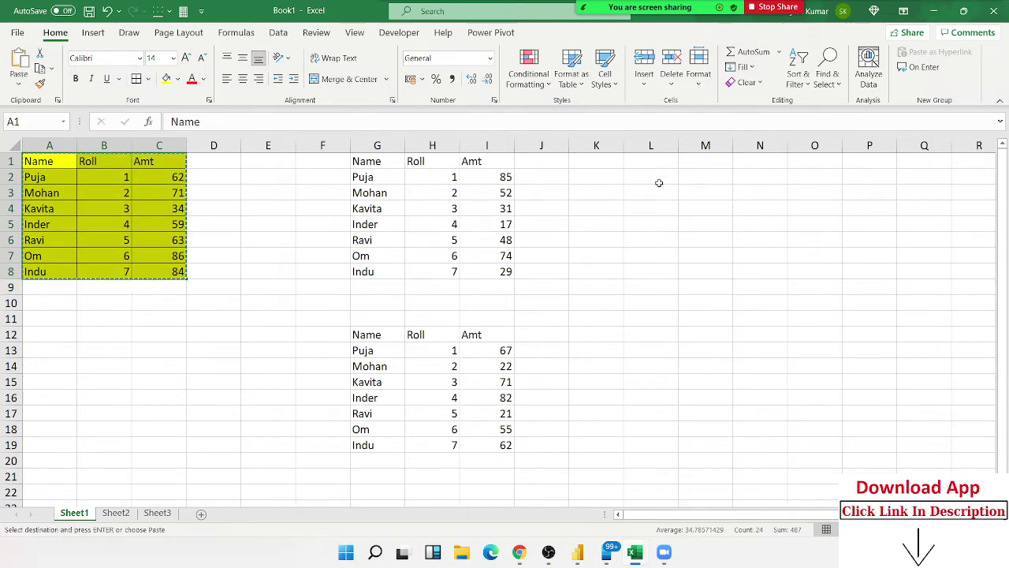
right_click(656, 177)
left_click(709, 249)
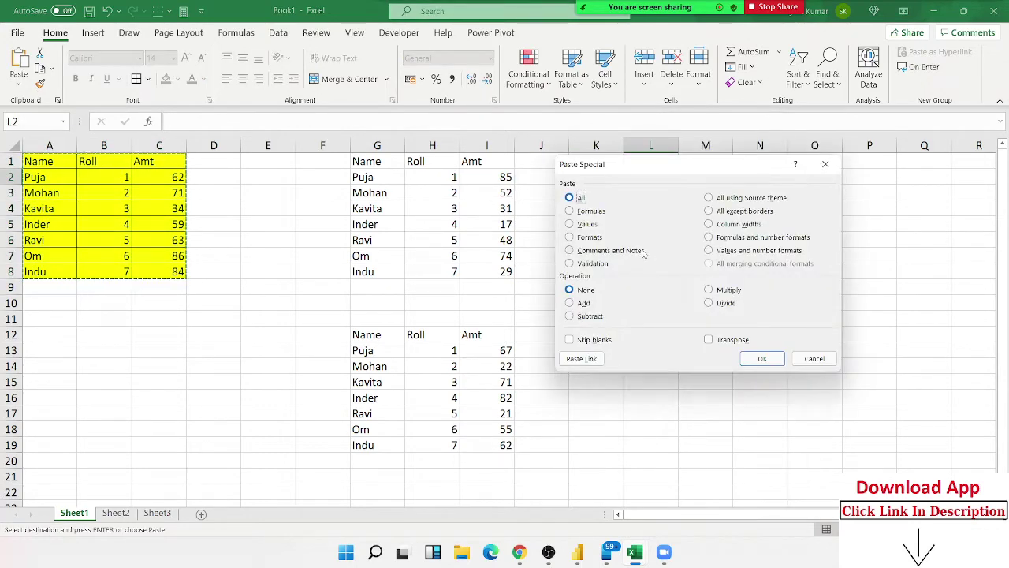
left_click(587, 236)
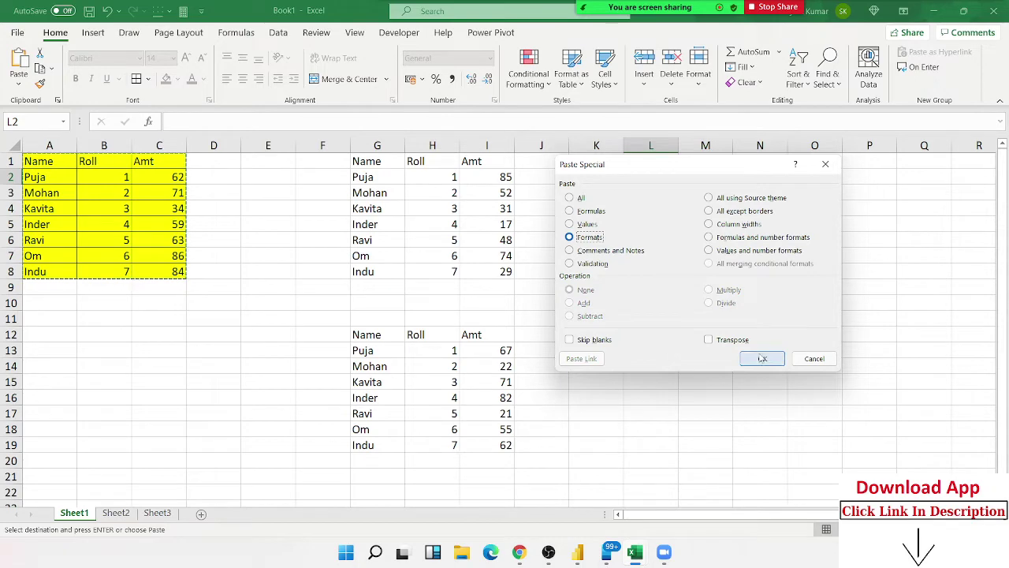
left_click(761, 358)
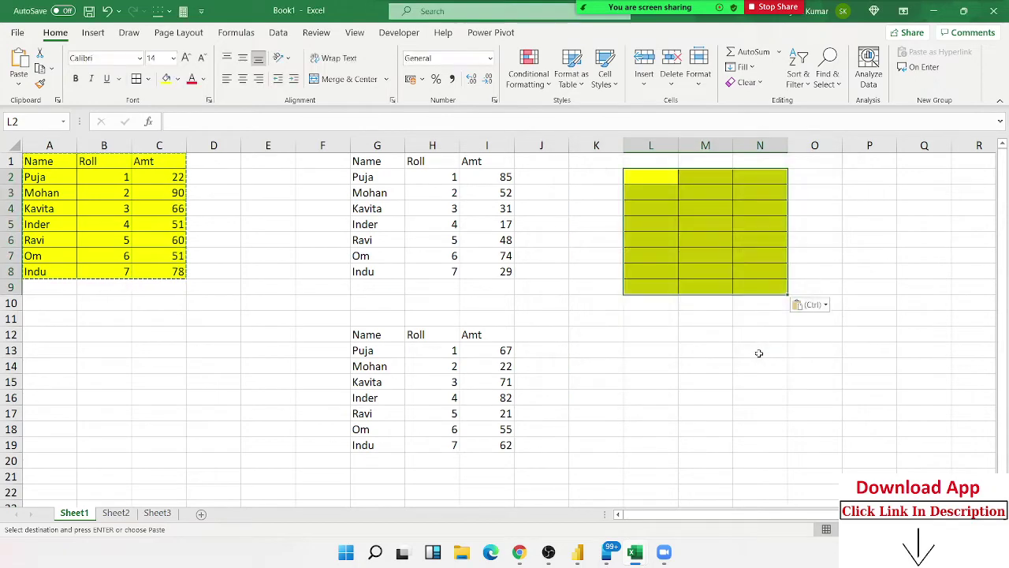
left_click(209, 225)
key("Escape")
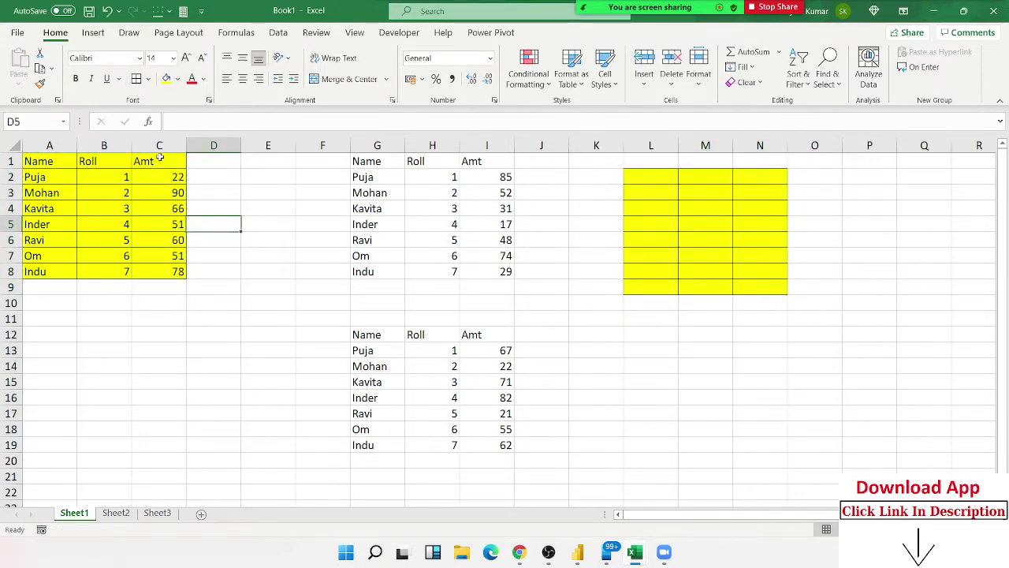
Step: Add the comment 'This is final Amt' to the Amt header C1 and copy that cell
right_click(160, 158)
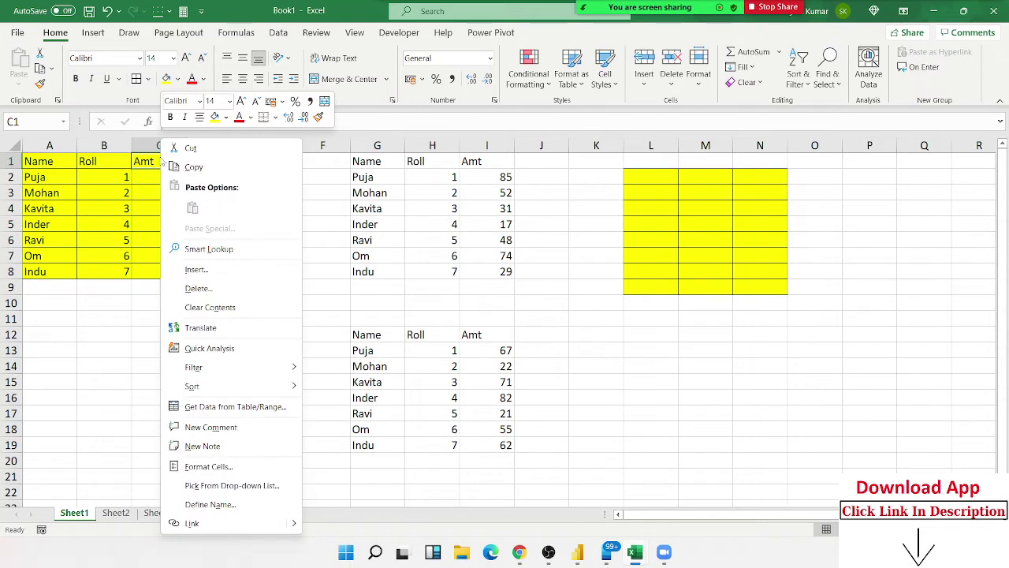
left_click(247, 430)
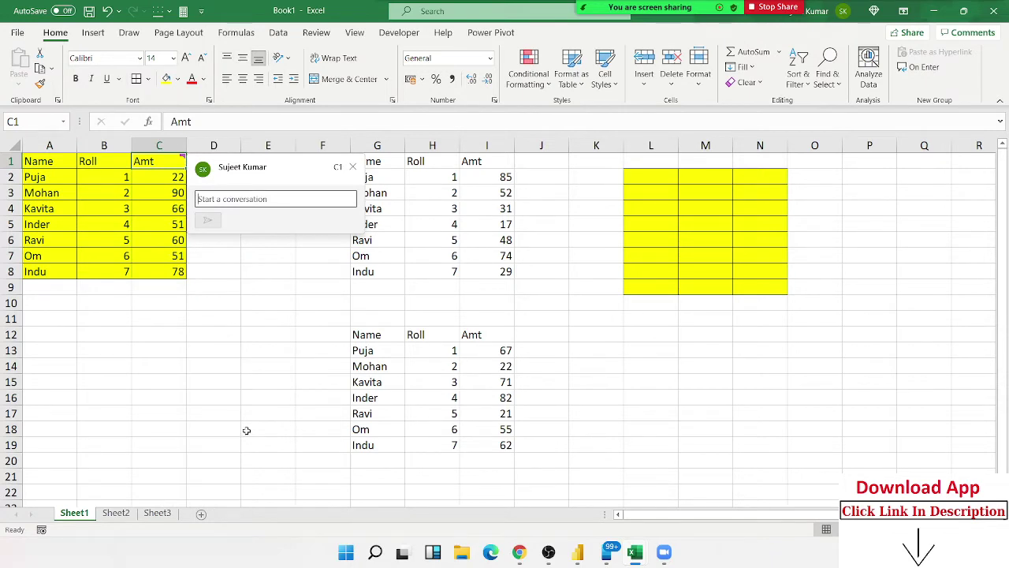
type("This is")
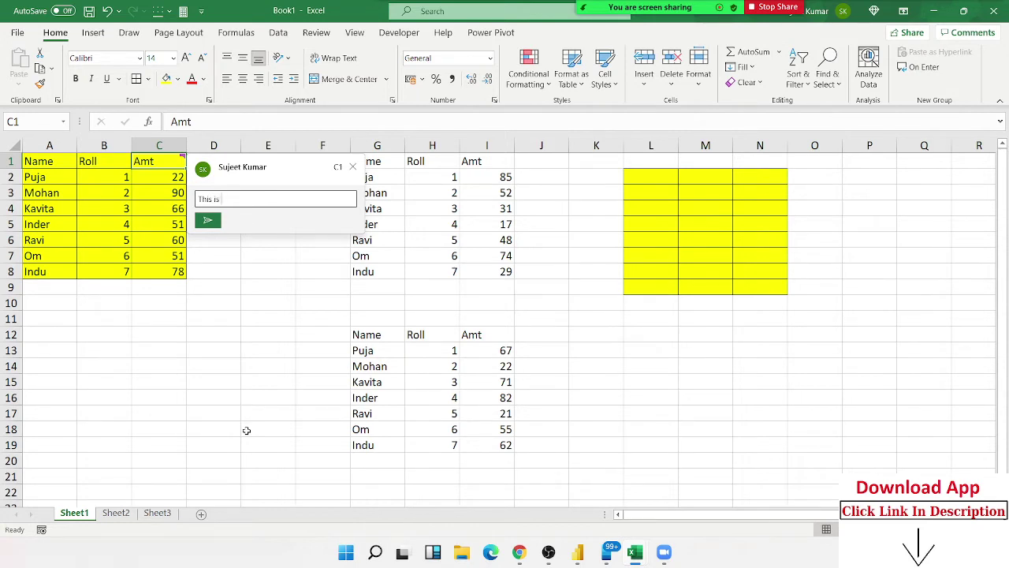
type("I")
type(" Amt")
left_click(212, 223)
left_click(156, 237)
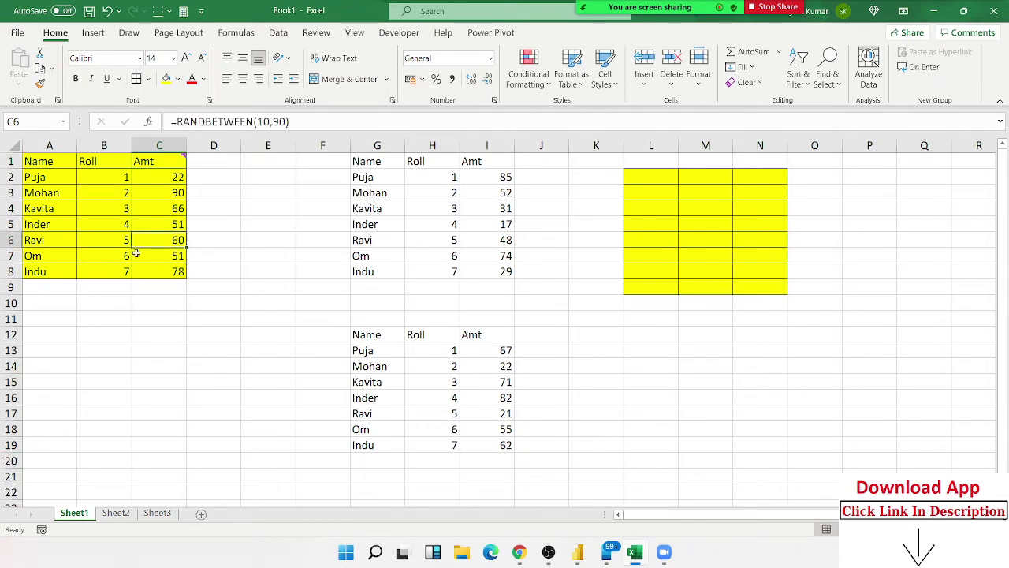
left_click(158, 163)
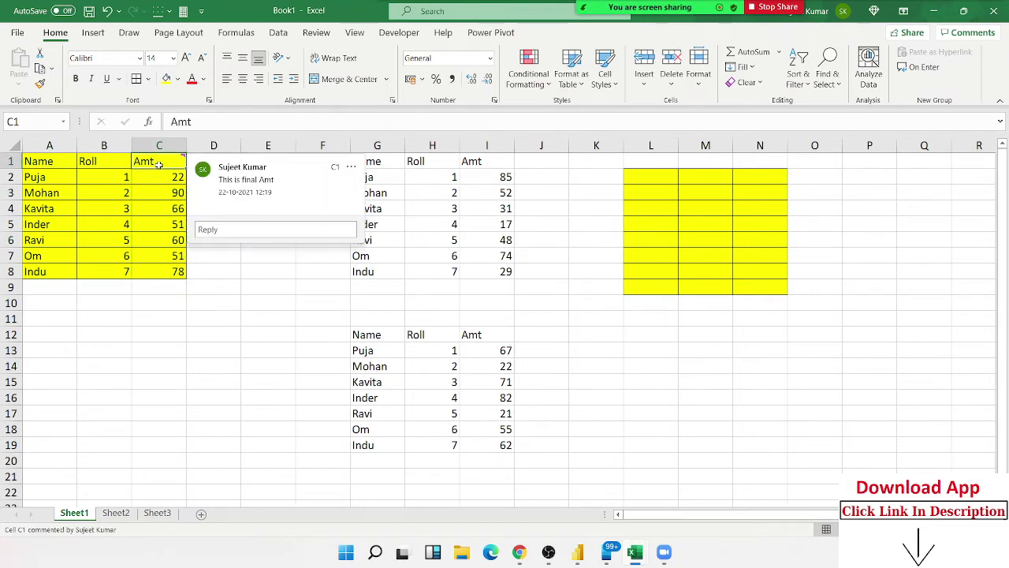
key("ctrl+c")
Step: Paste only the C1 comment into L10:L15, then delete columns F through N
left_click_drag(658, 306, 651, 381)
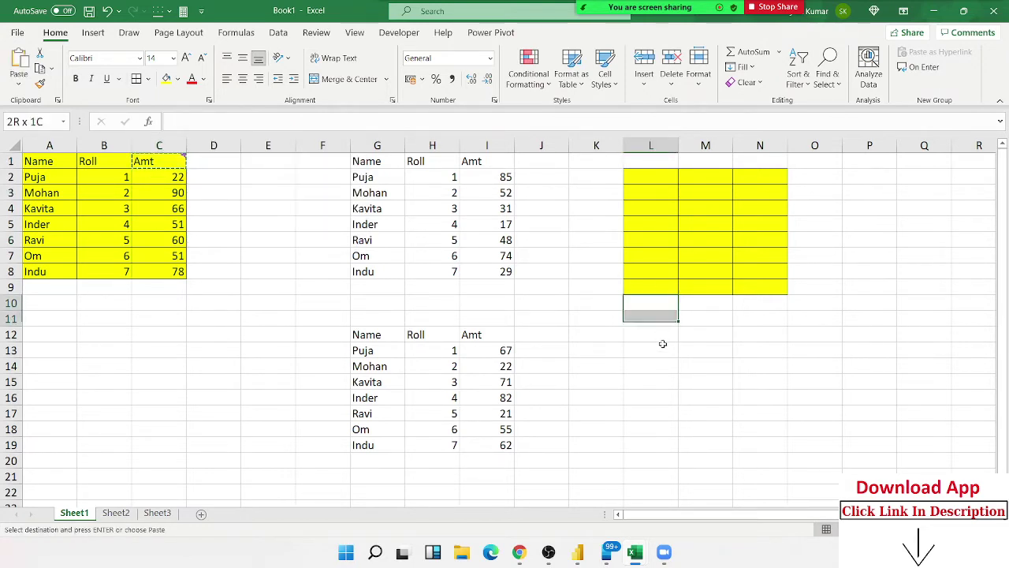
right_click(651, 374)
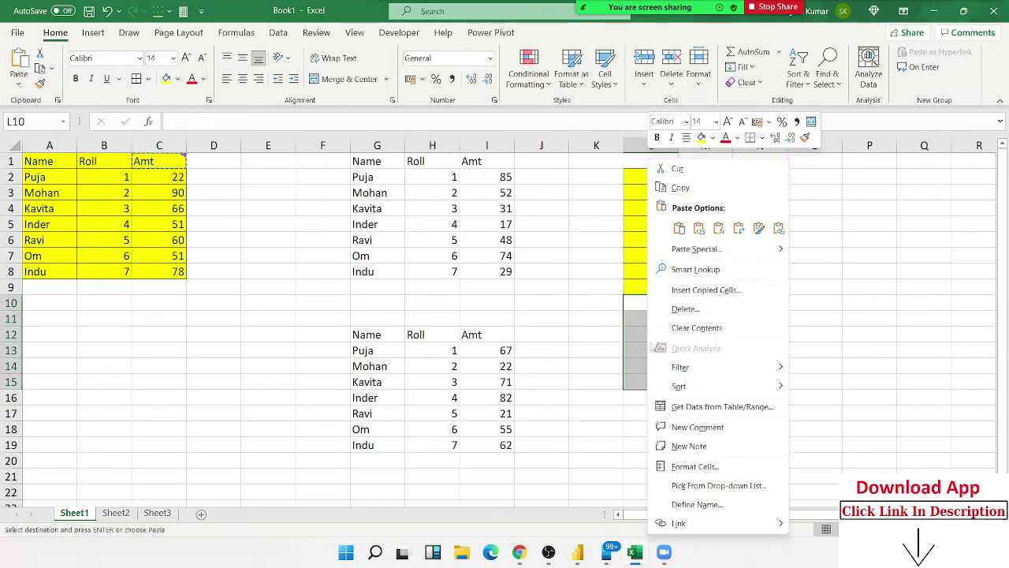
left_click(692, 249)
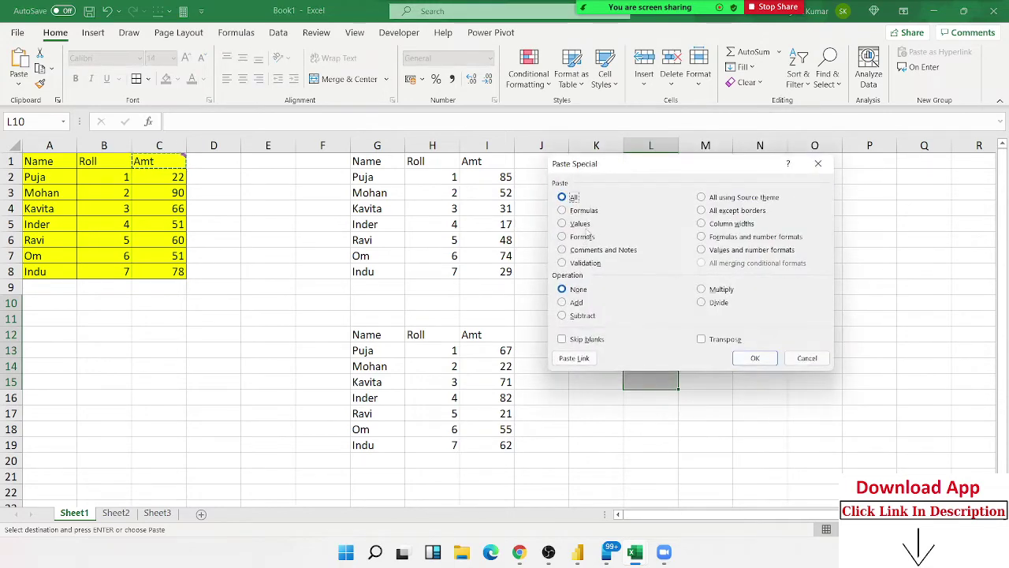
left_click(592, 250)
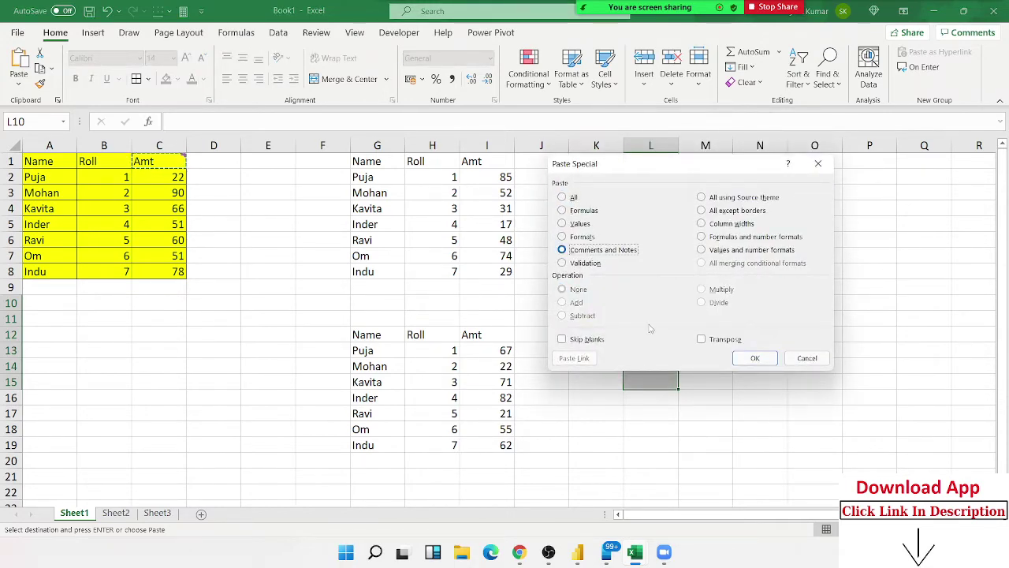
left_click(753, 358)
left_click(331, 146)
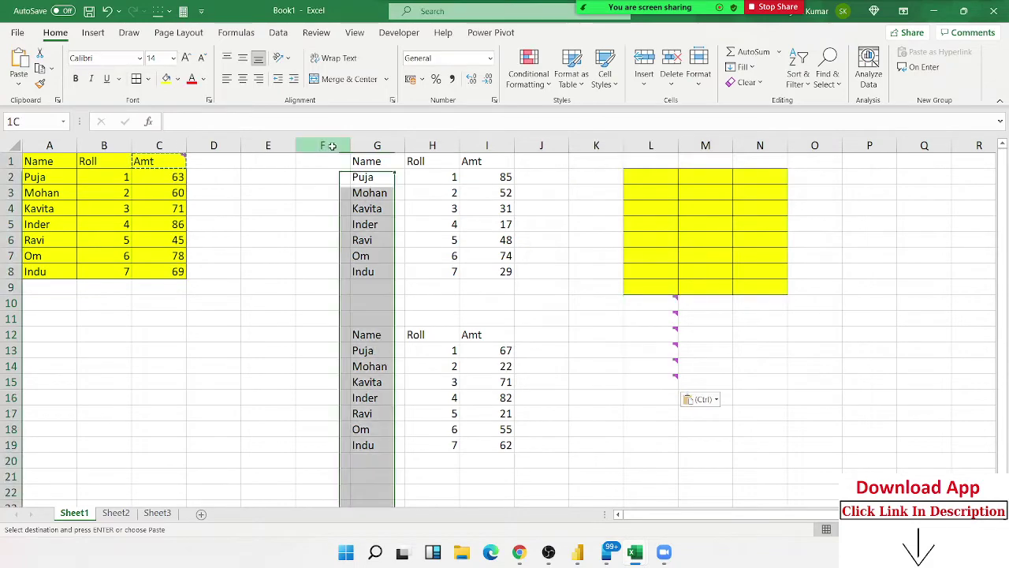
left_click_drag(331, 145, 747, 148)
key("ctrl+minus")
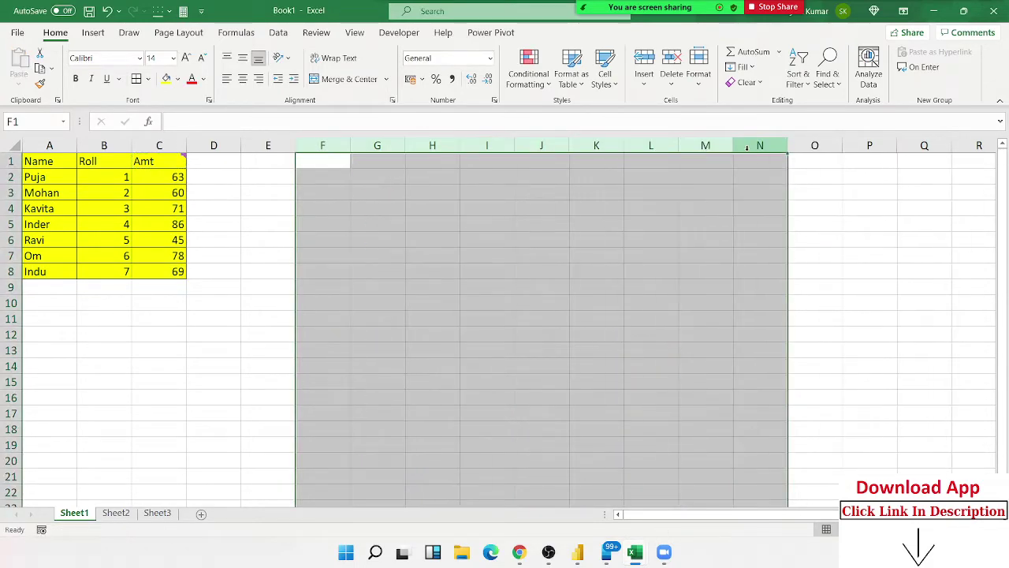
Step: Copy table A1:C8 and paste it at G1 with All except borders
left_click_drag(38, 161, 167, 269)
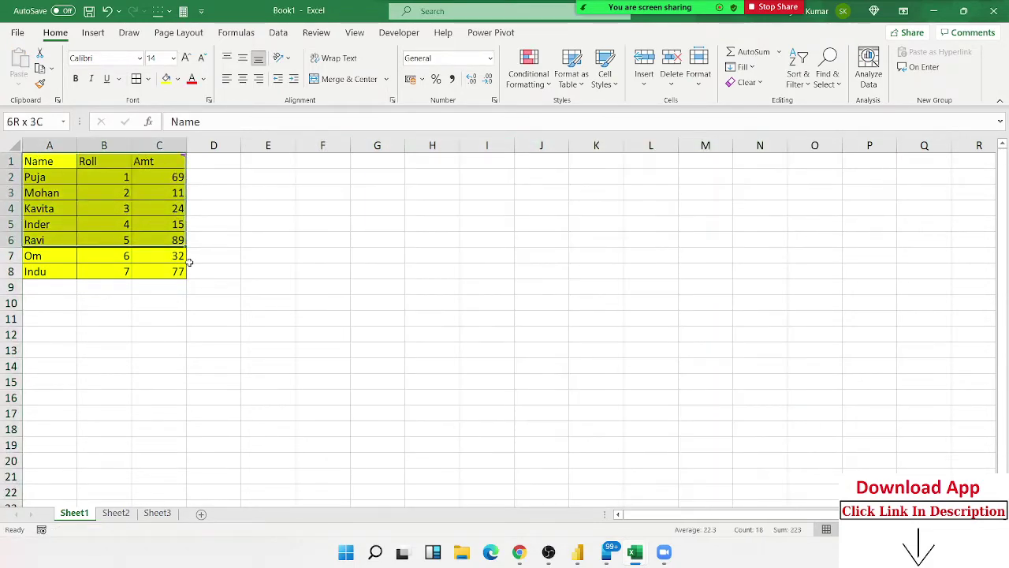
key("ctrl+c")
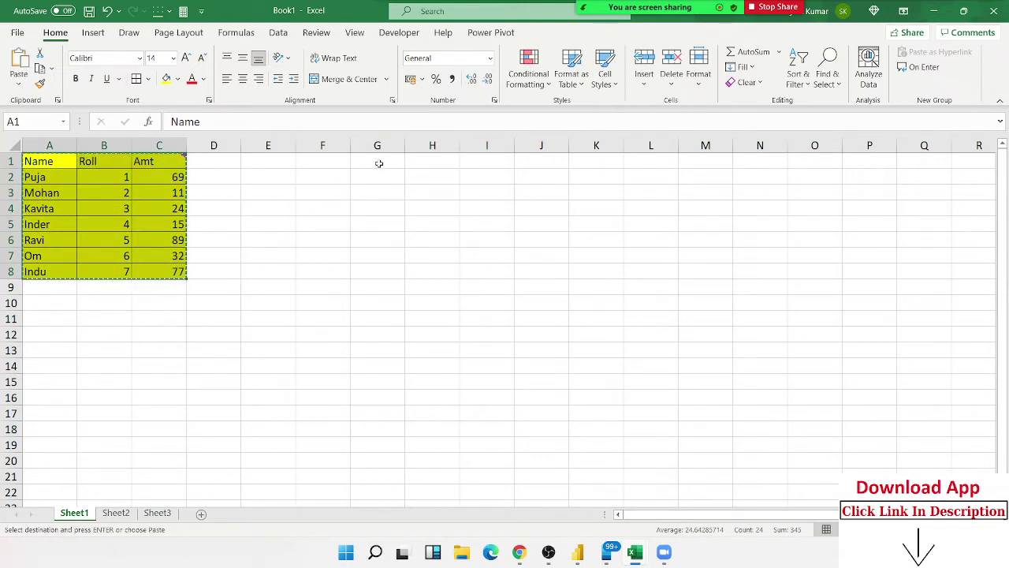
right_click(379, 161)
left_click(411, 249)
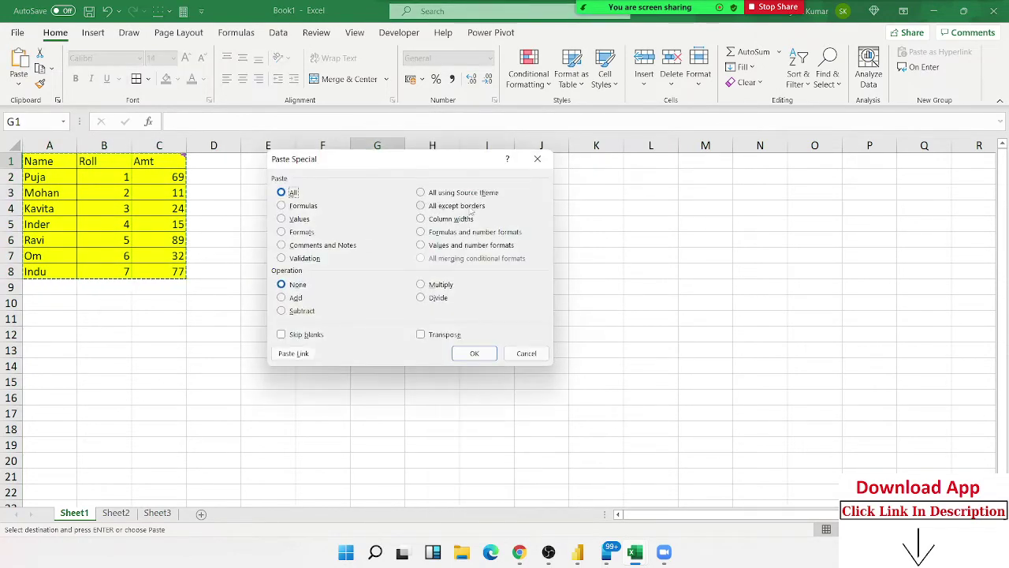
left_click(471, 207)
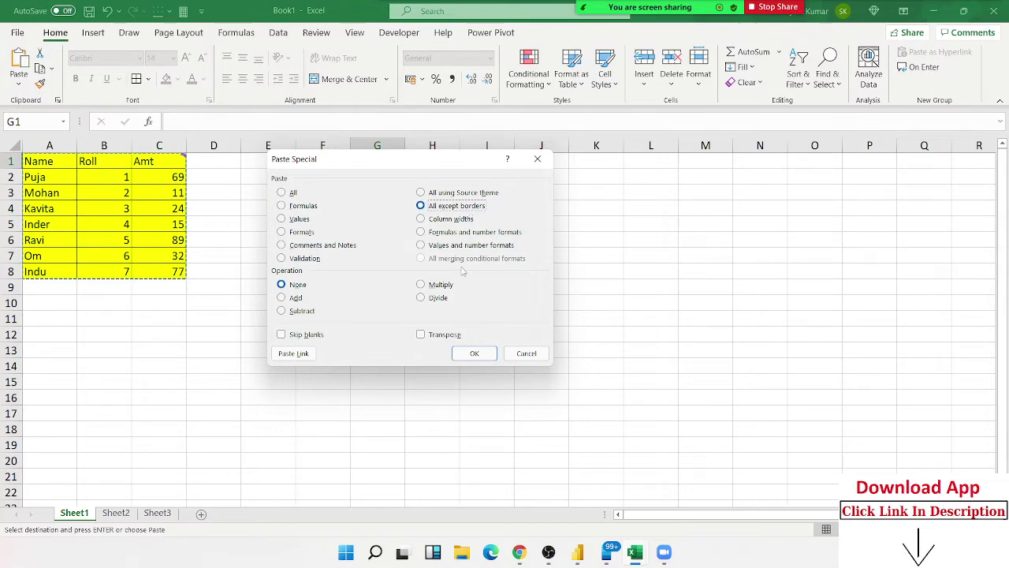
left_click(471, 356)
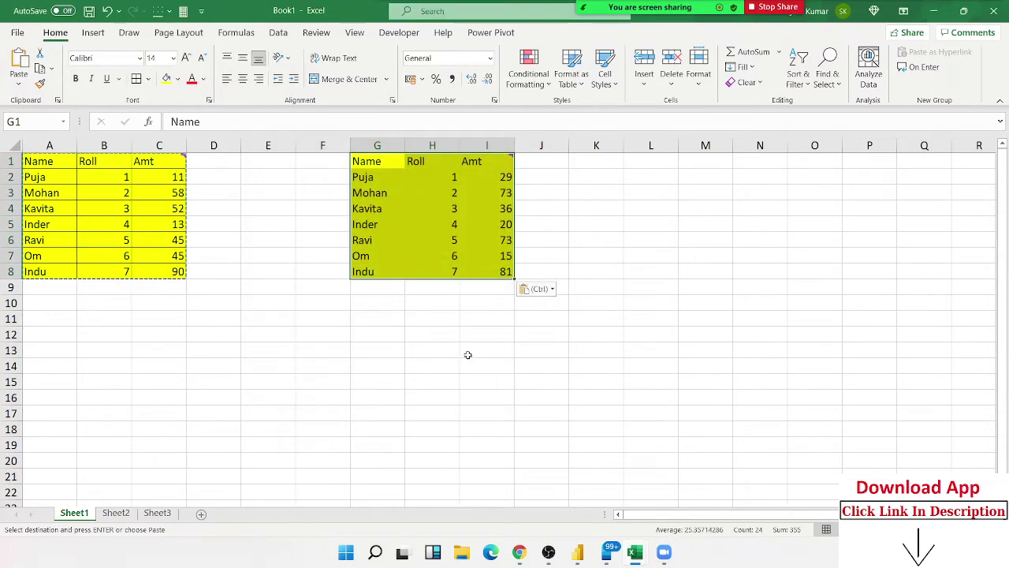
Step: Delete columns G to I and copy the source table A1:C8 again
left_click(432, 335)
left_click_drag(383, 145, 487, 145)
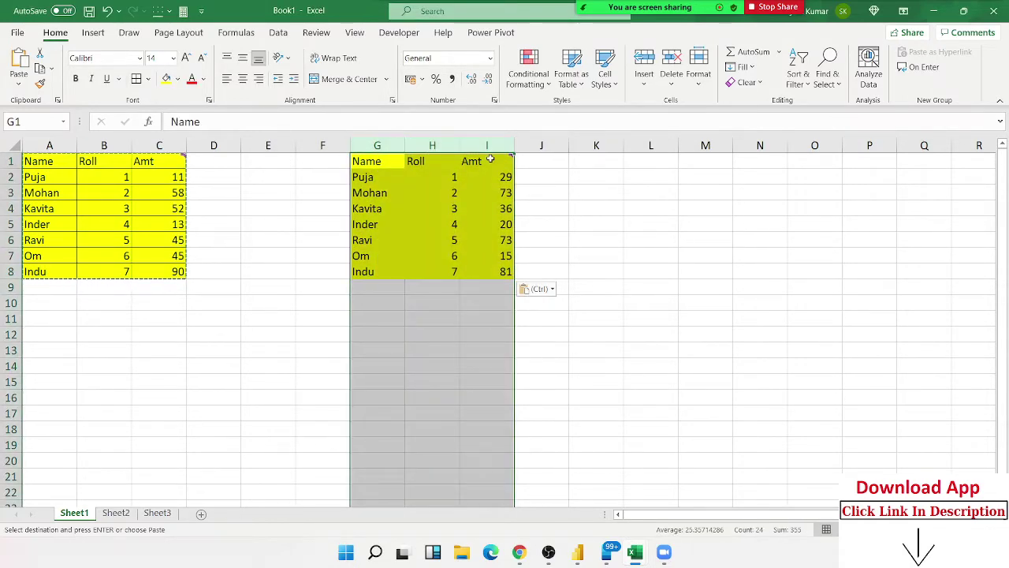
key("ctrl+minus")
left_click_drag(268, 209, 323, 208)
left_click(49, 160)
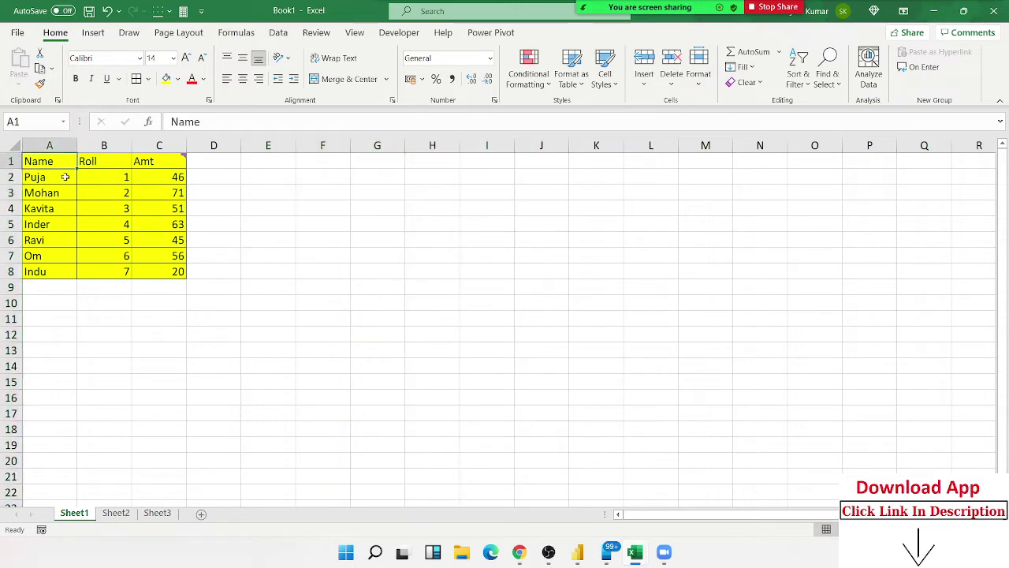
left_click_drag(65, 177, 157, 271)
key("ctrl+c")
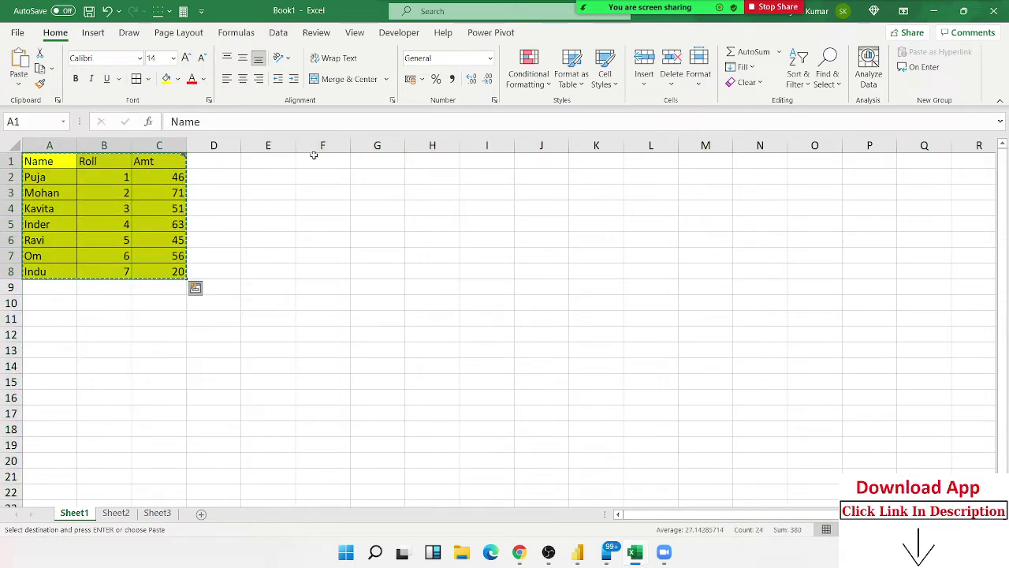
Step: Paste column widths at F1, narrow columns A to C, and copy the resized table
left_click(314, 155)
right_click(316, 155)
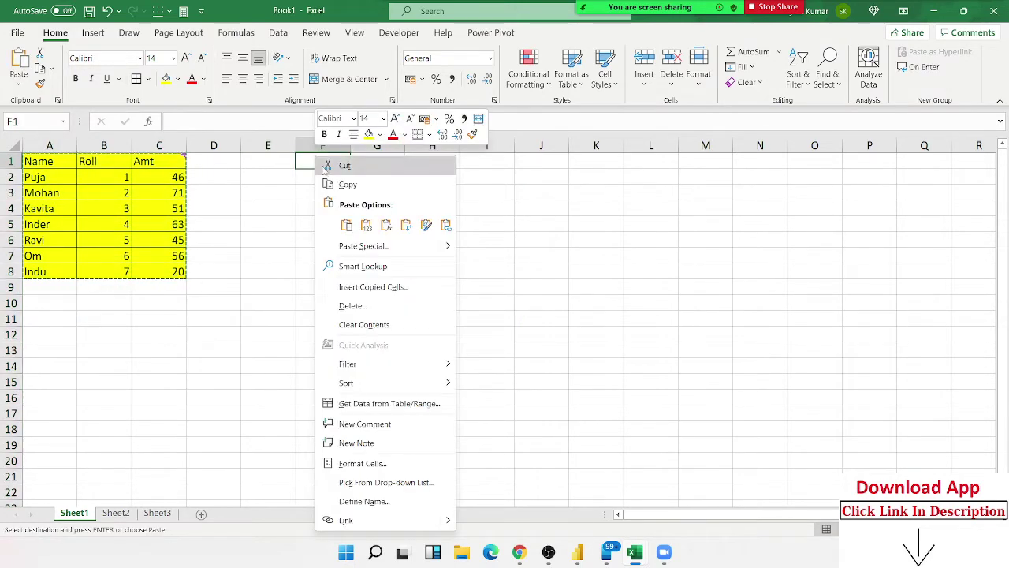
left_click(363, 246)
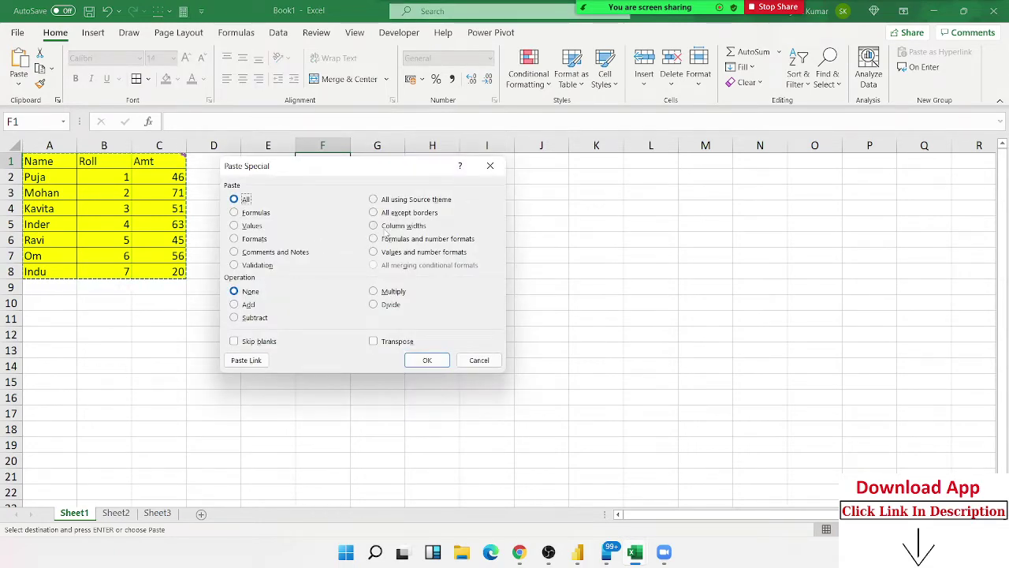
left_click(387, 230)
key("Return")
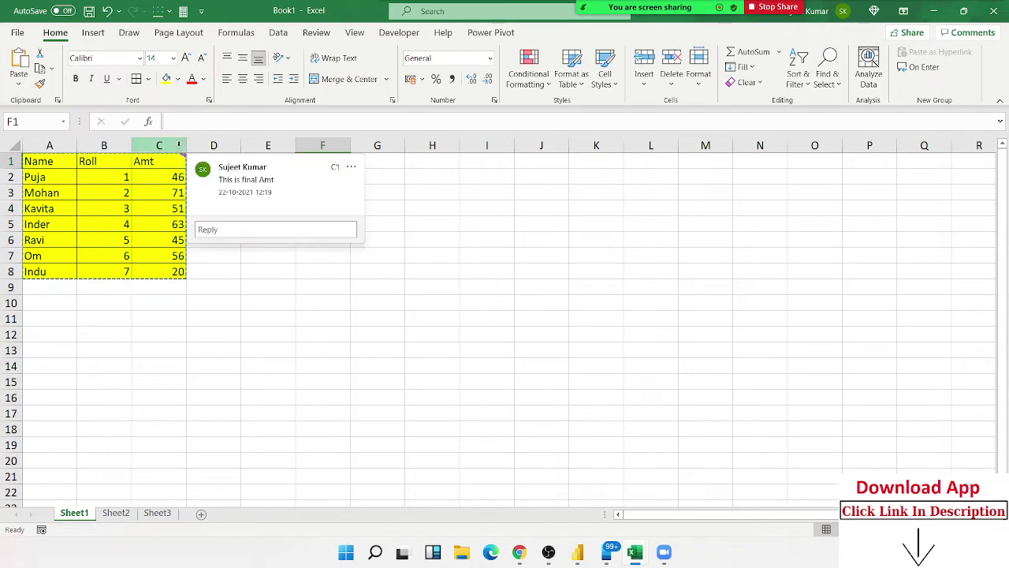
mouse_move(186, 146)
left_mouse_down()
mouse_move(63, 146)
mouse_move(86, 271)
left_mouse_up()
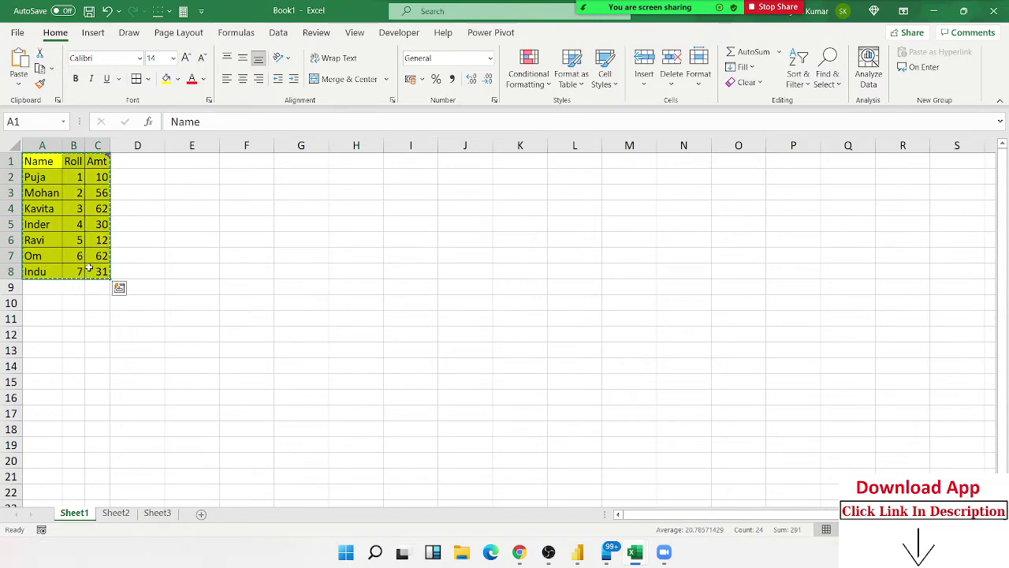
key("ctrl+c")
Step: Cancel Paste Special and paste the copied table at G1
right_click(289, 161)
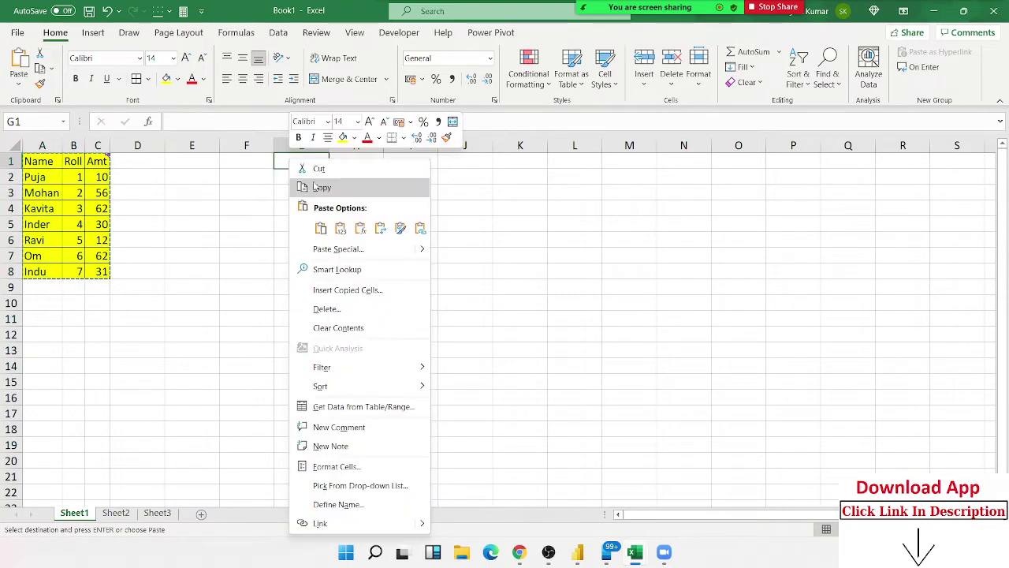
left_click(322, 248)
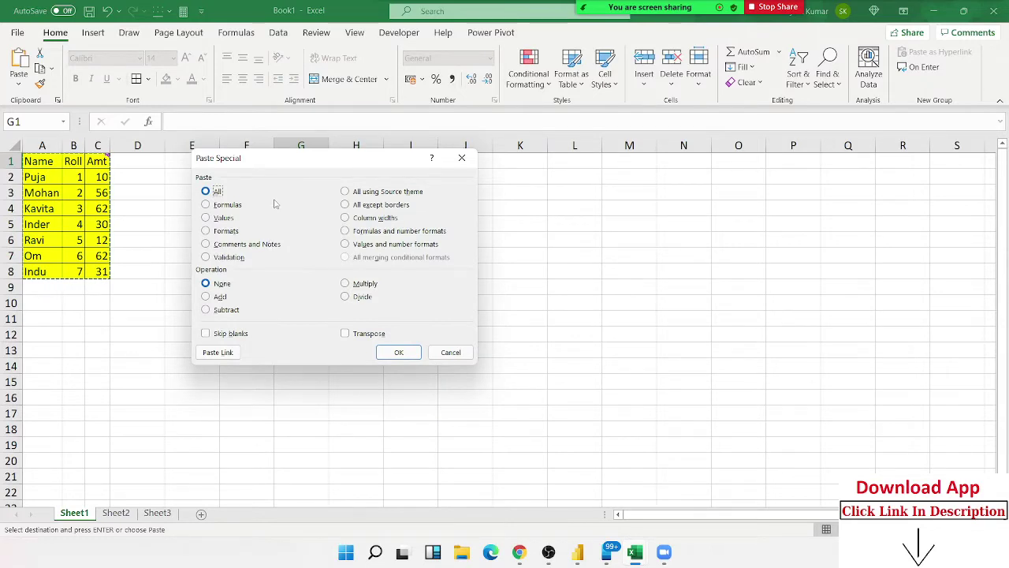
key("Escape")
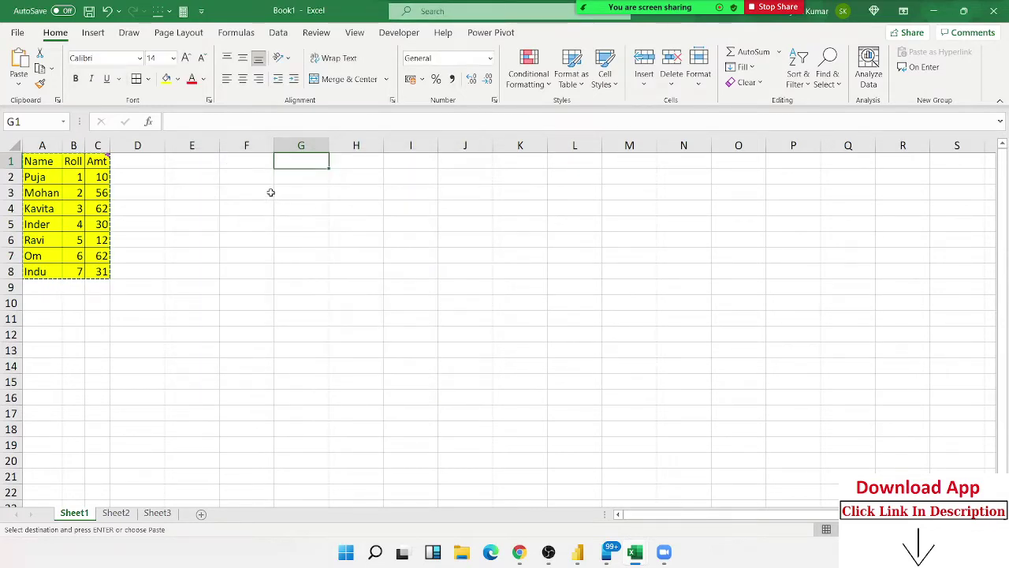
key("ctrl+v")
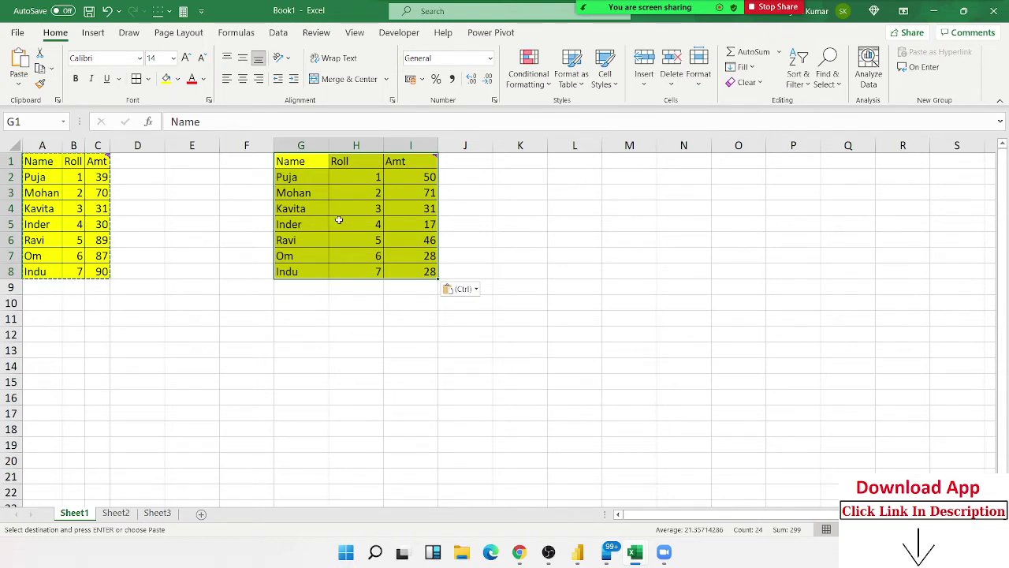
Step: Give columns G to I the source's widths via Paste Special Column widths
right_click(345, 219)
left_click(394, 209)
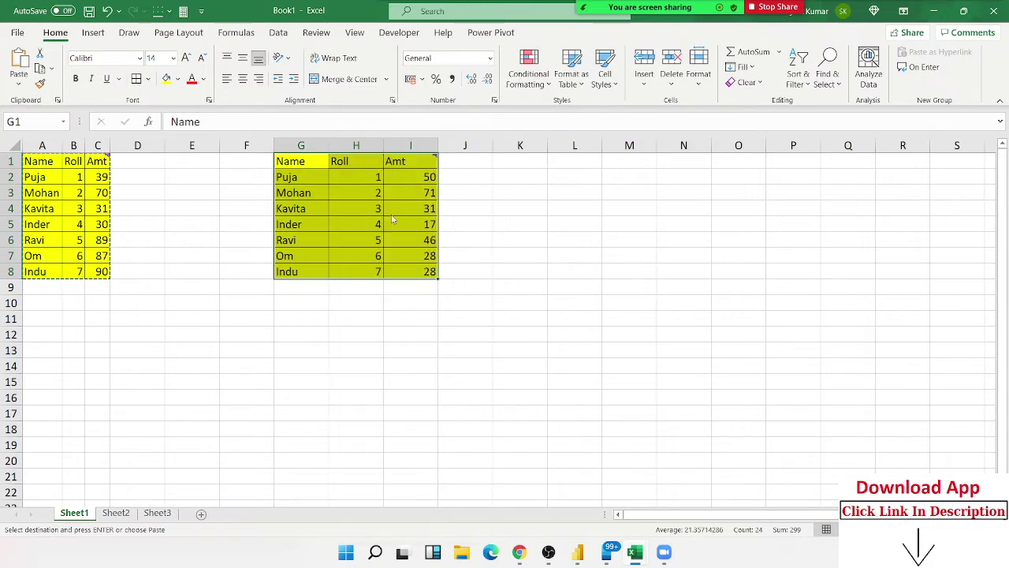
left_click(443, 189)
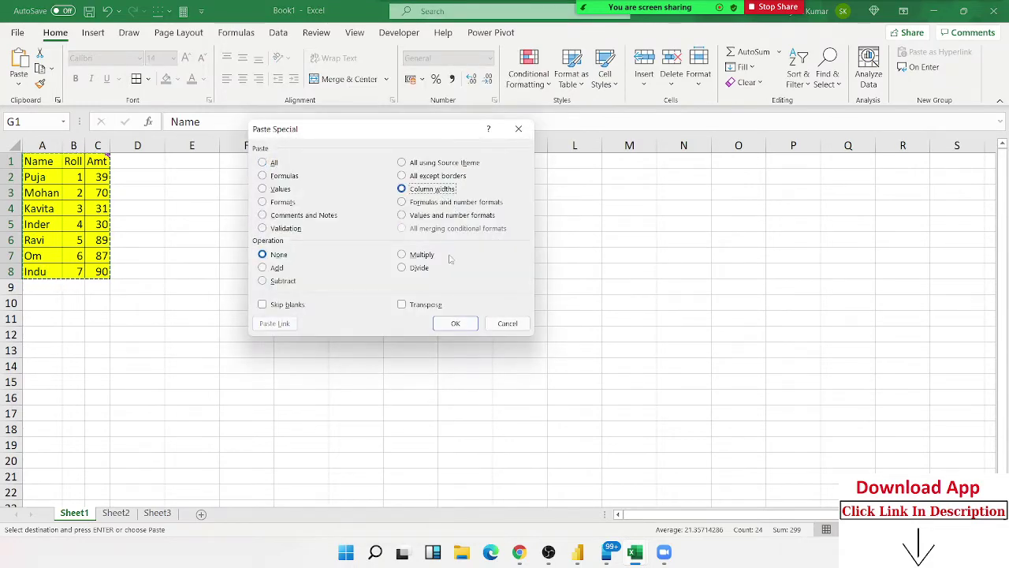
left_click(460, 324)
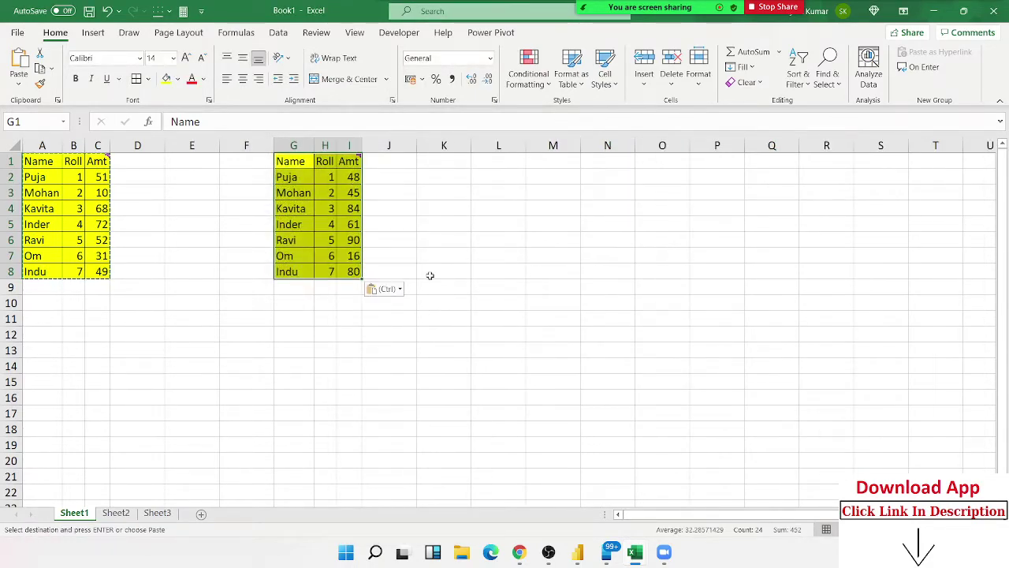
right_click(454, 162)
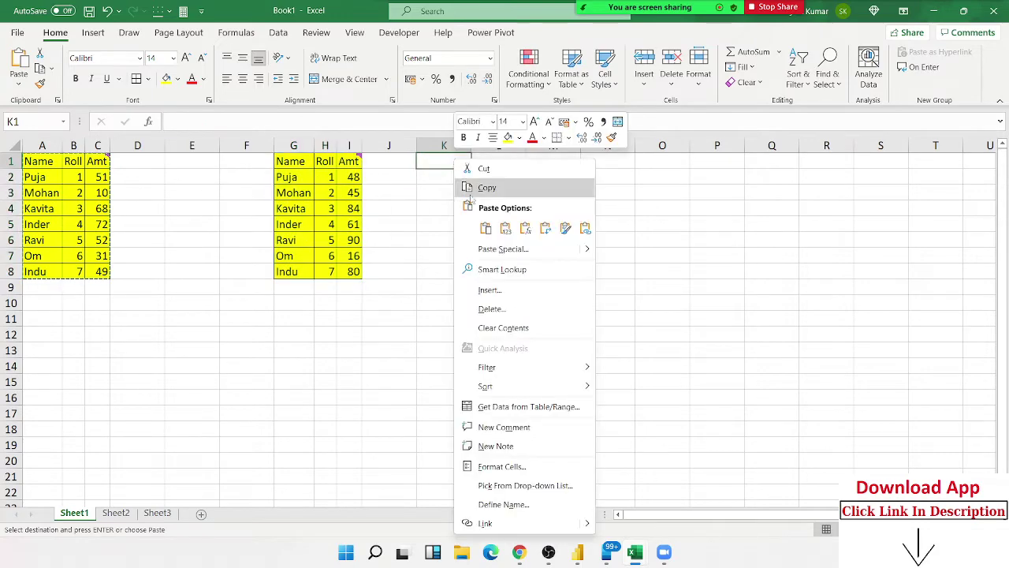
Step: Apply the source column widths to columns K to M and paste a third table copy at K1
left_click(503, 249)
left_click(512, 217)
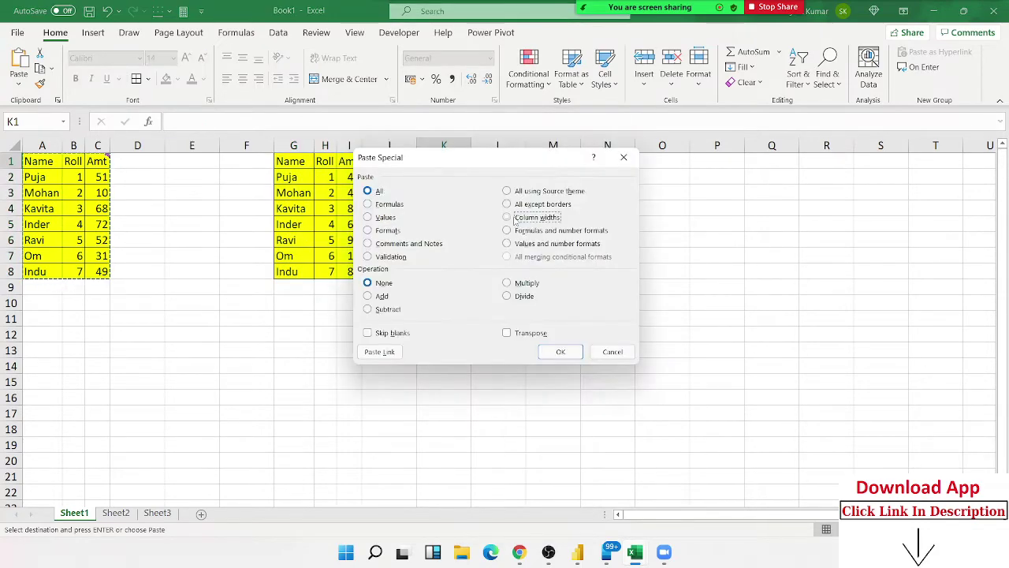
left_click(561, 354)
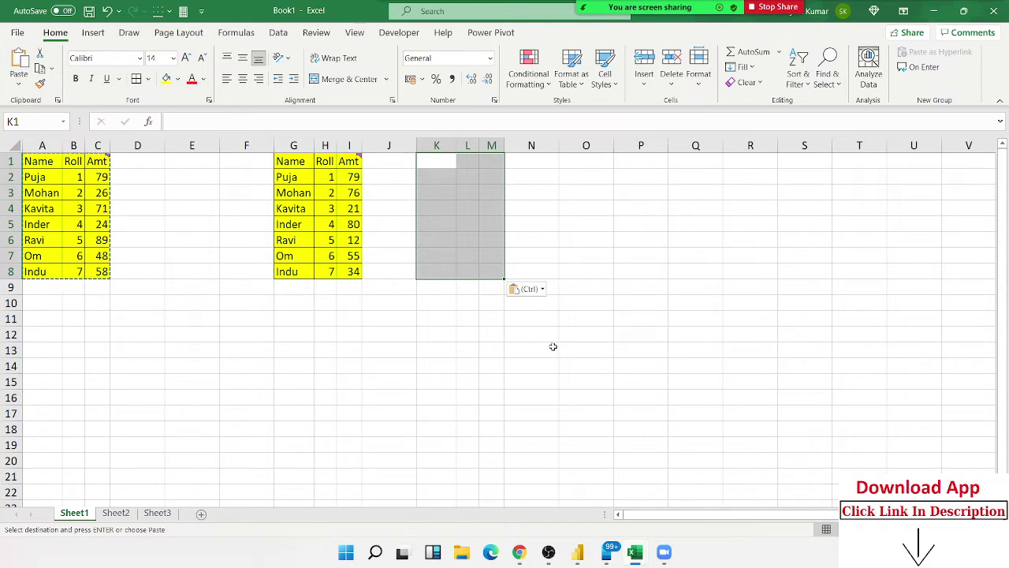
right_click(456, 170)
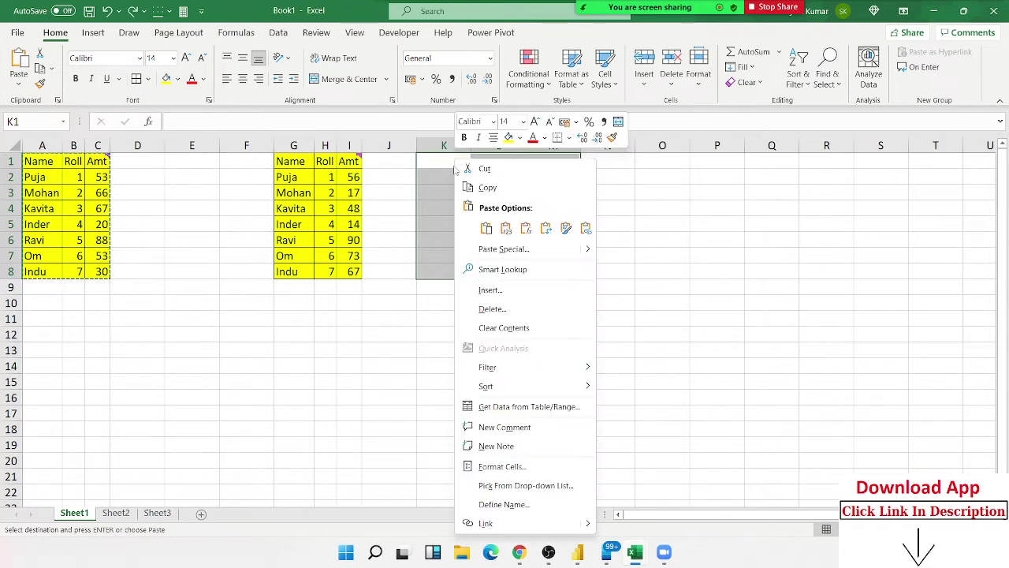
left_click(503, 249)
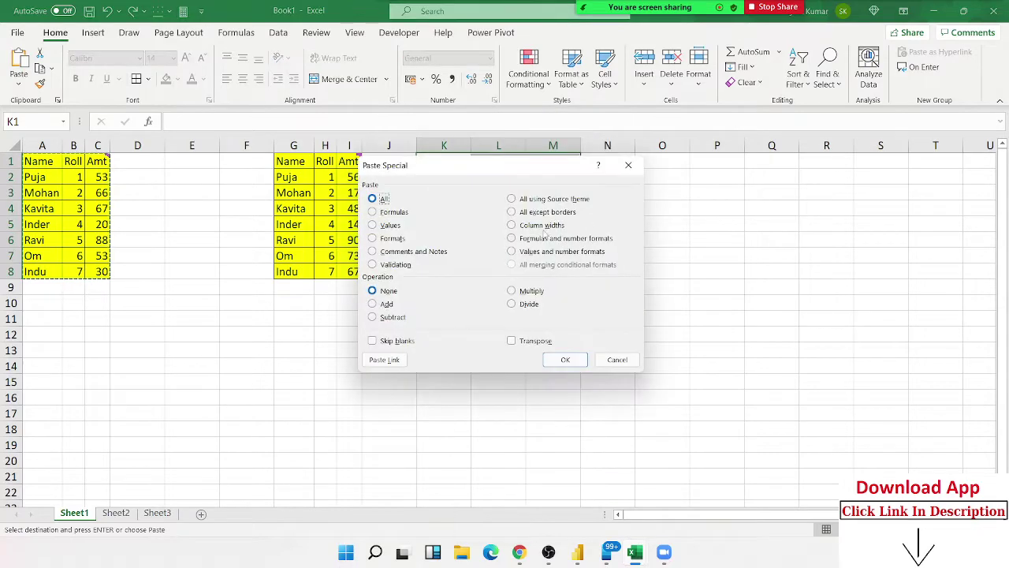
left_click(541, 227)
left_click(563, 360)
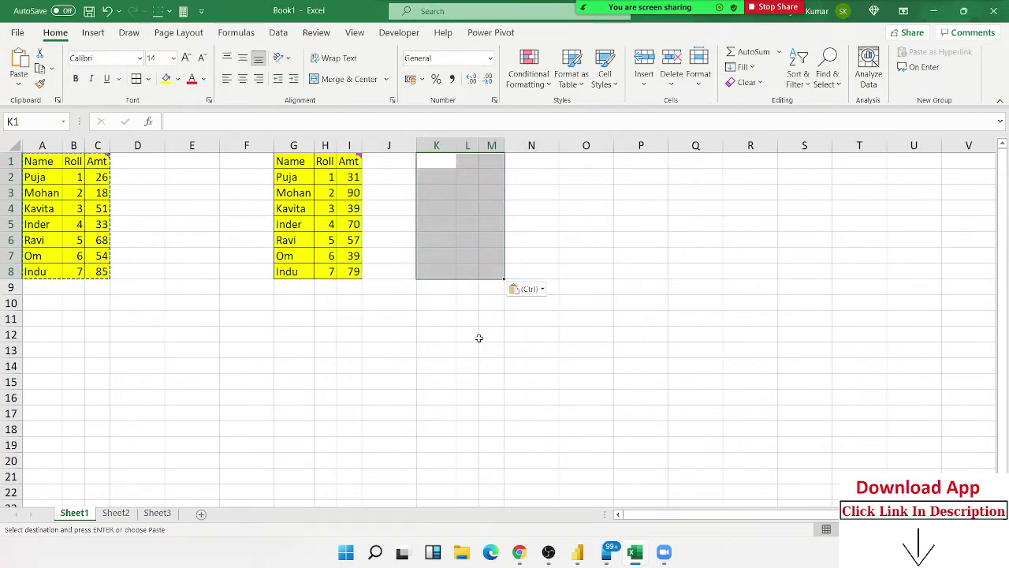
key("ctrl+v")
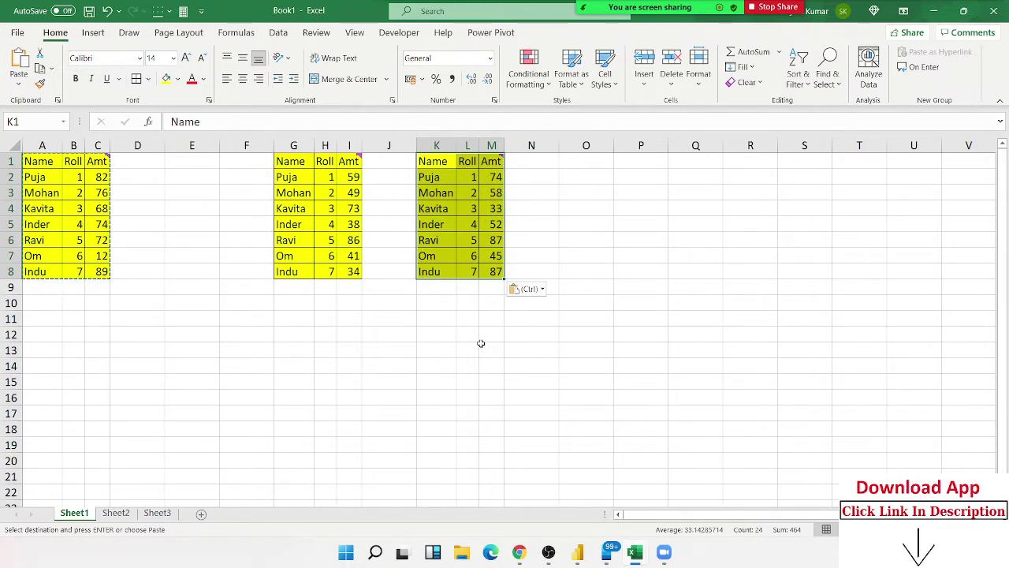
left_click(586, 163)
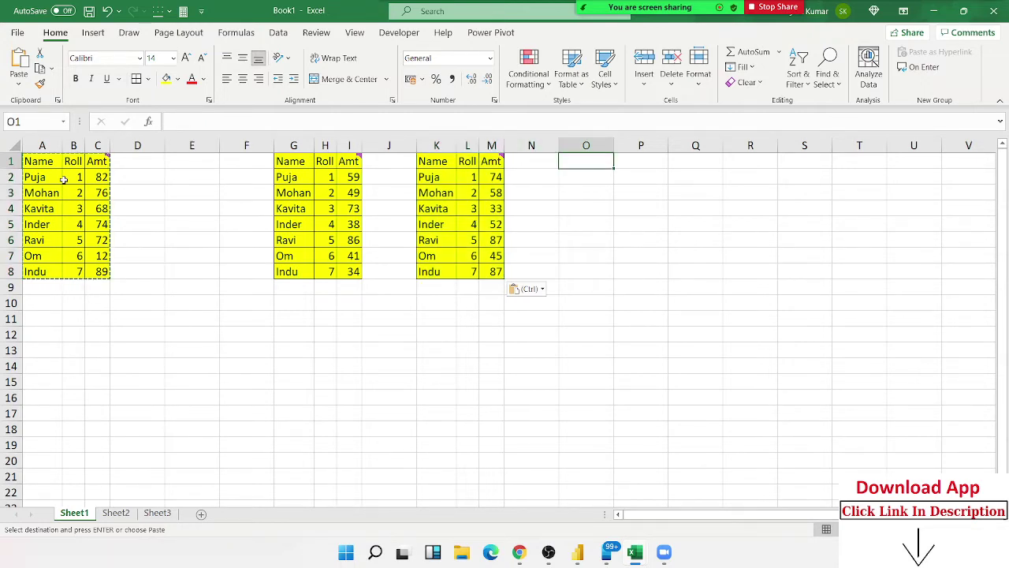
Step: Select columns A and B, then select cell B3 and press F9
left_click_drag(55, 164, 40, 489)
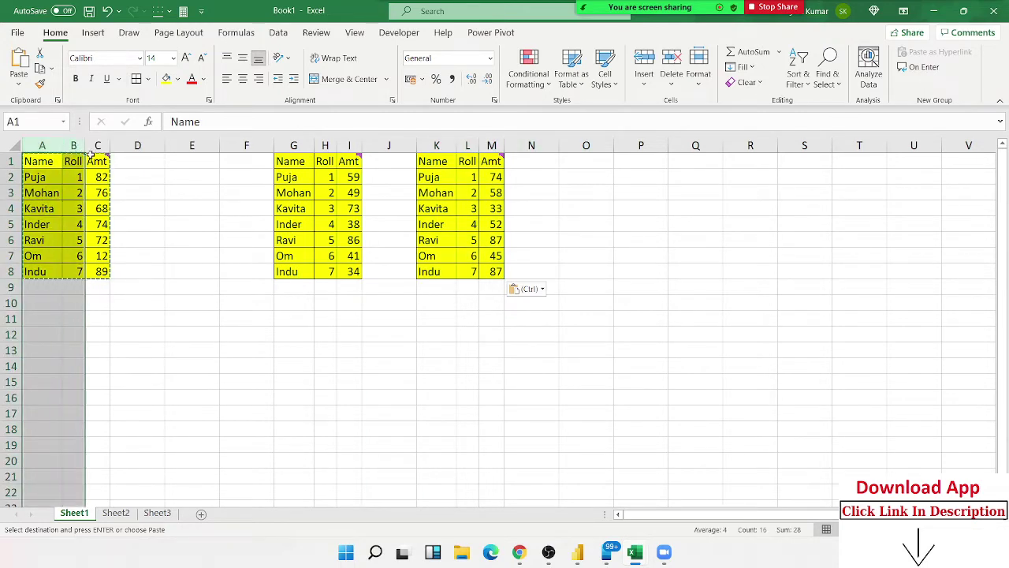
left_click_drag(73, 190, 72, 208)
left_click(73, 187)
key("F9")
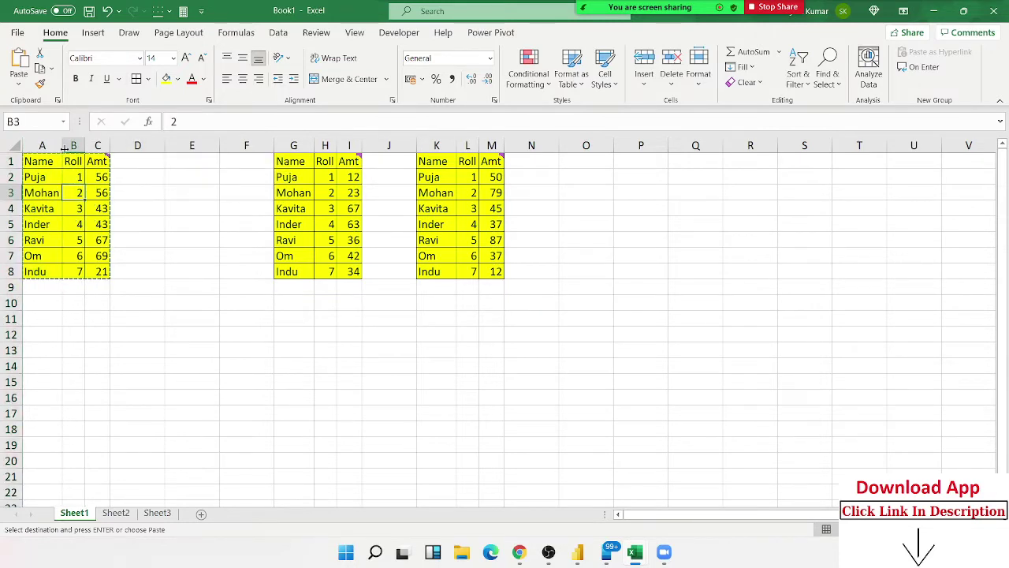
Step: Enter a person's name in P1, autofit column P, and select columns G through P
left_click(633, 160)
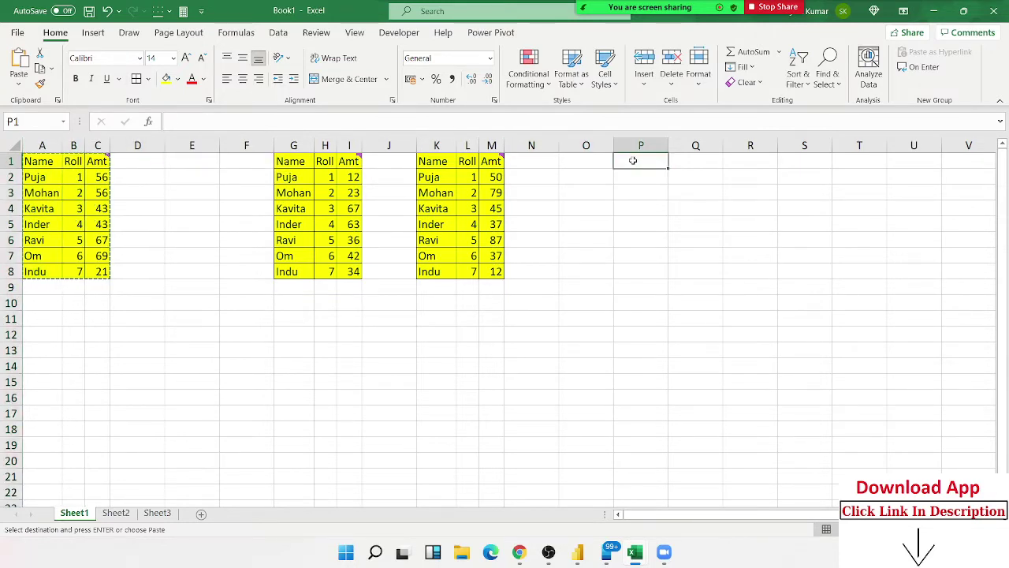
type("Sujeet ")
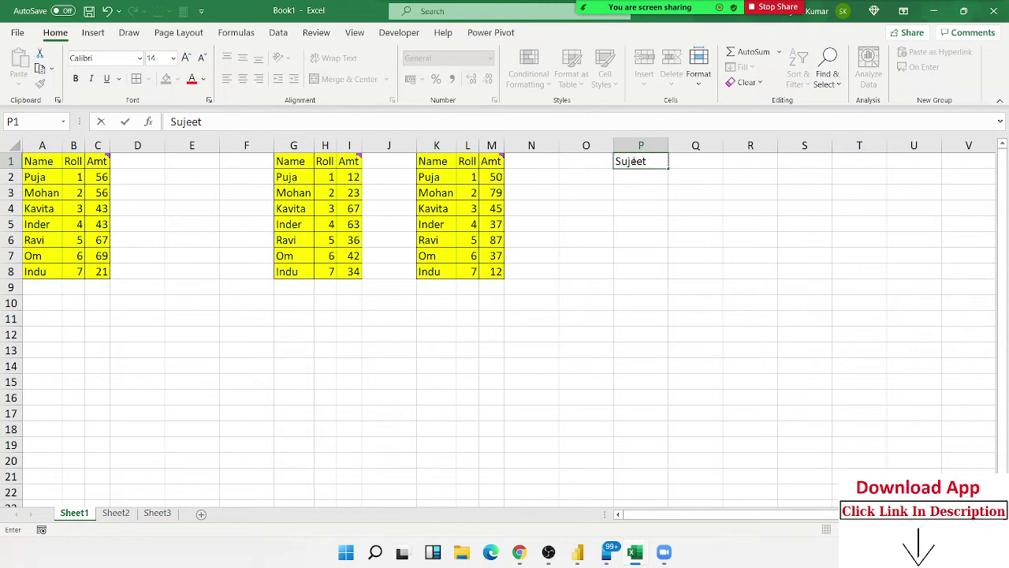
type("Kum")
type("ar")
left_click(665, 193)
double_click(668, 146)
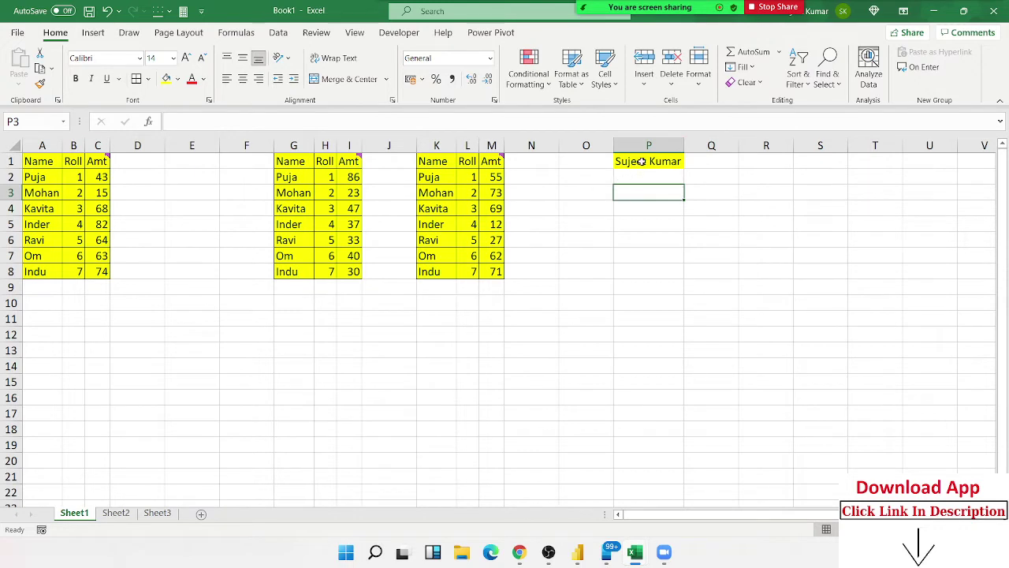
mouse_move(288, 146)
left_mouse_down()
mouse_move(664, 161)
mouse_move(654, 159)
left_mouse_up()
Step: Delete the copied tables and enter the heading 'Date' in D1
key("ctrl+minus")
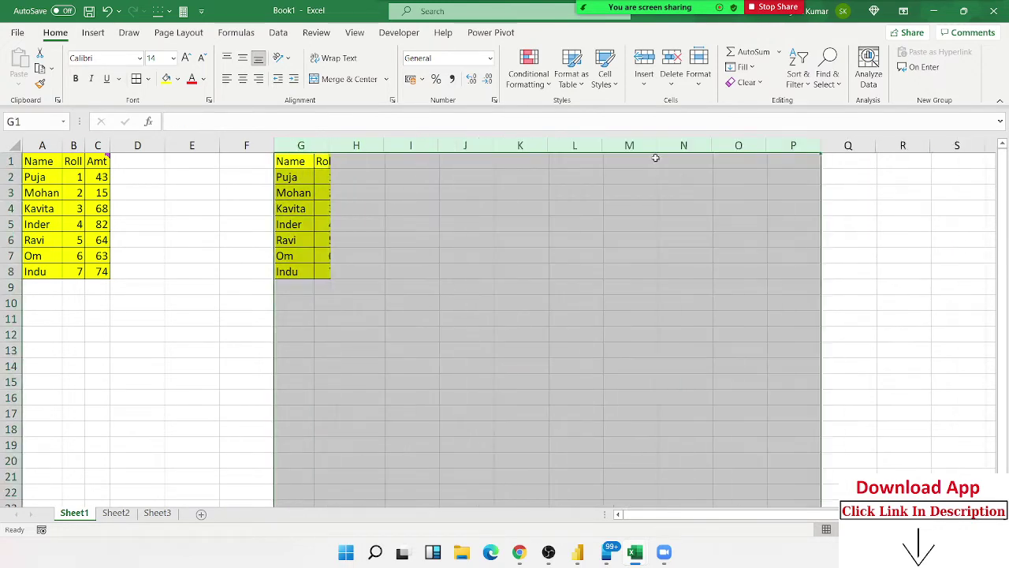
left_click(145, 160)
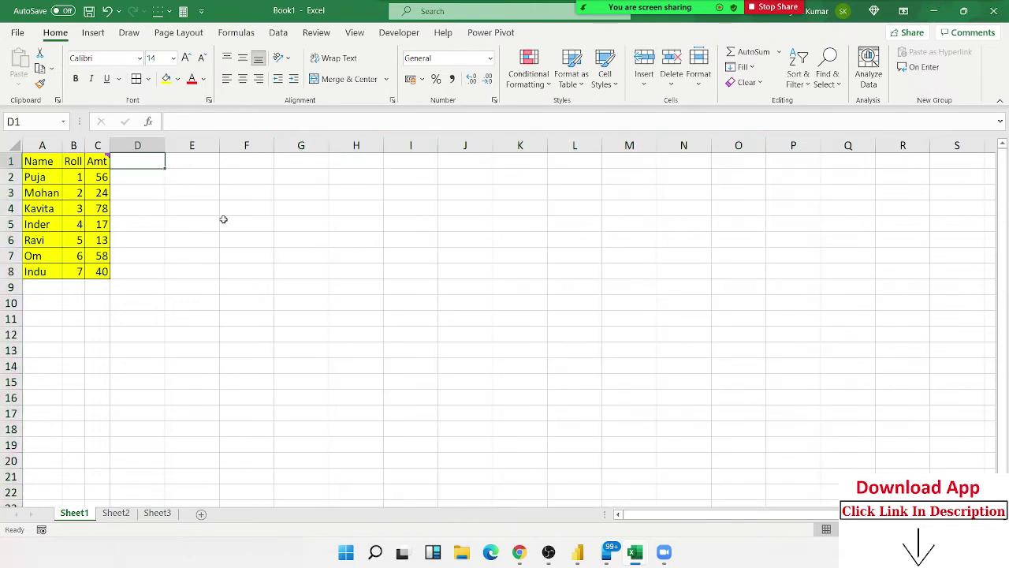
type("Date")
key("Return")
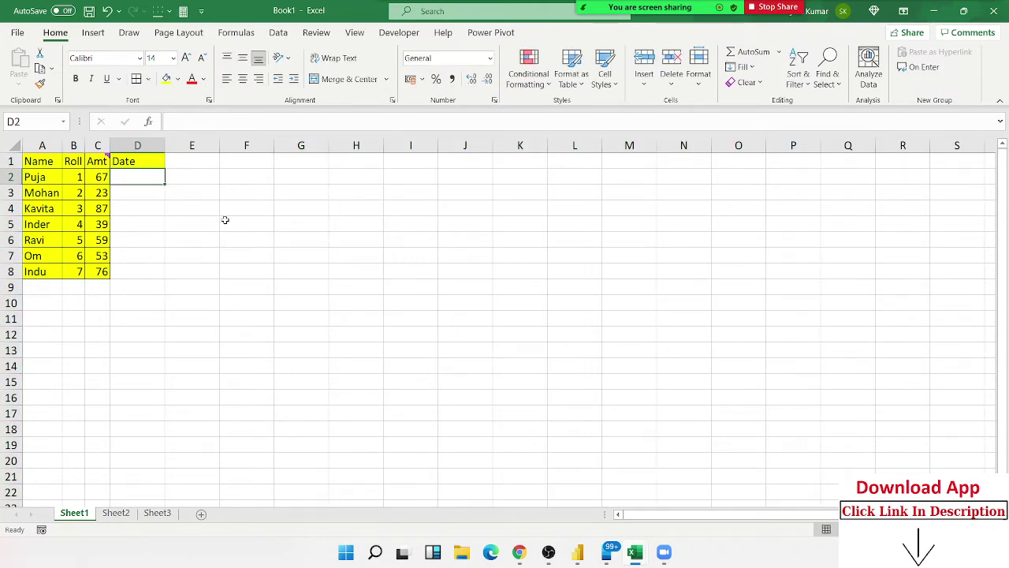
Step: Fill D2:D8 with dates 04-Sep to 10-Sep, shade them yellow, and copy them
type("4")
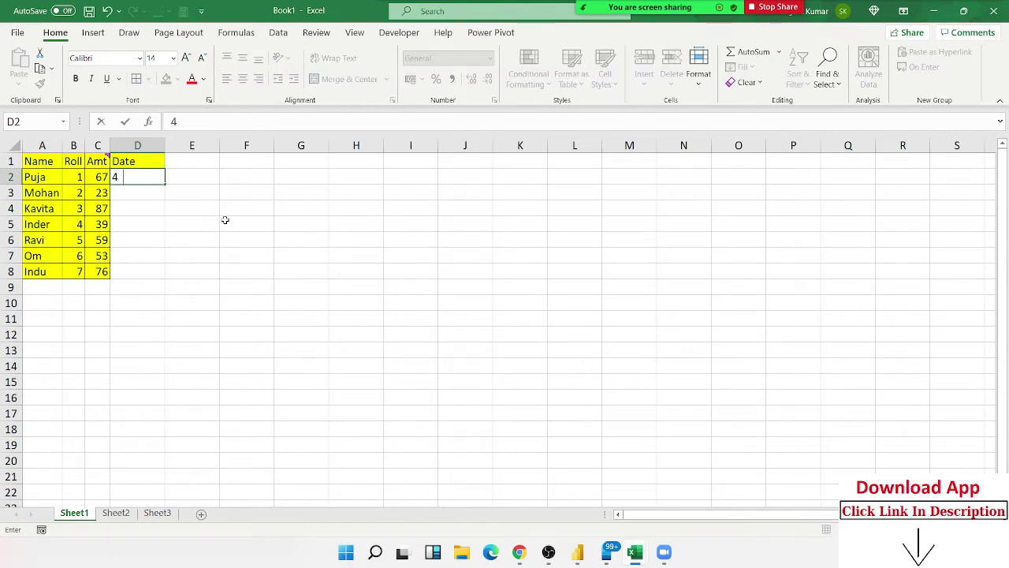
type("/9")
key("Return")
left_click(142, 175)
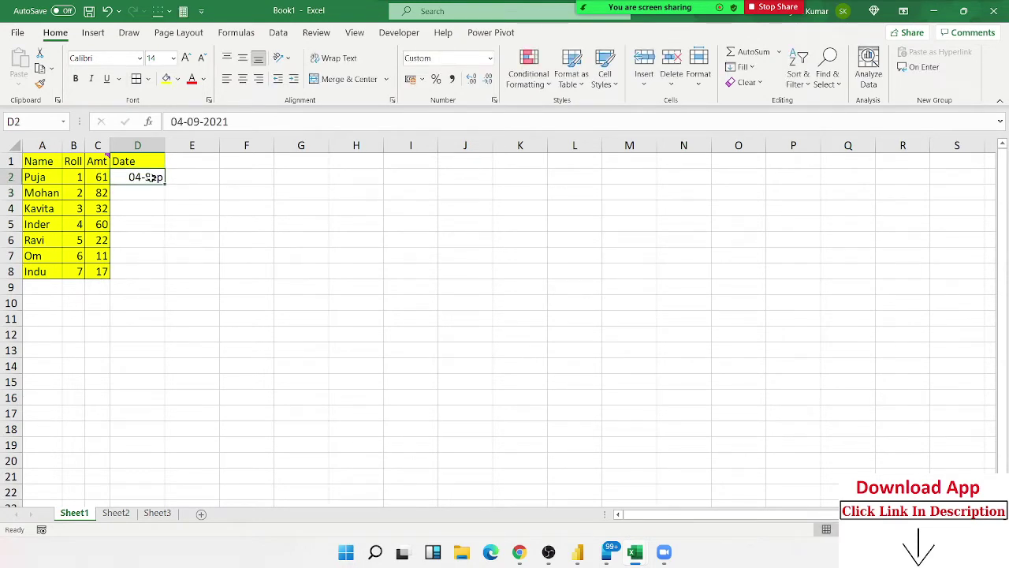
double_click(165, 184)
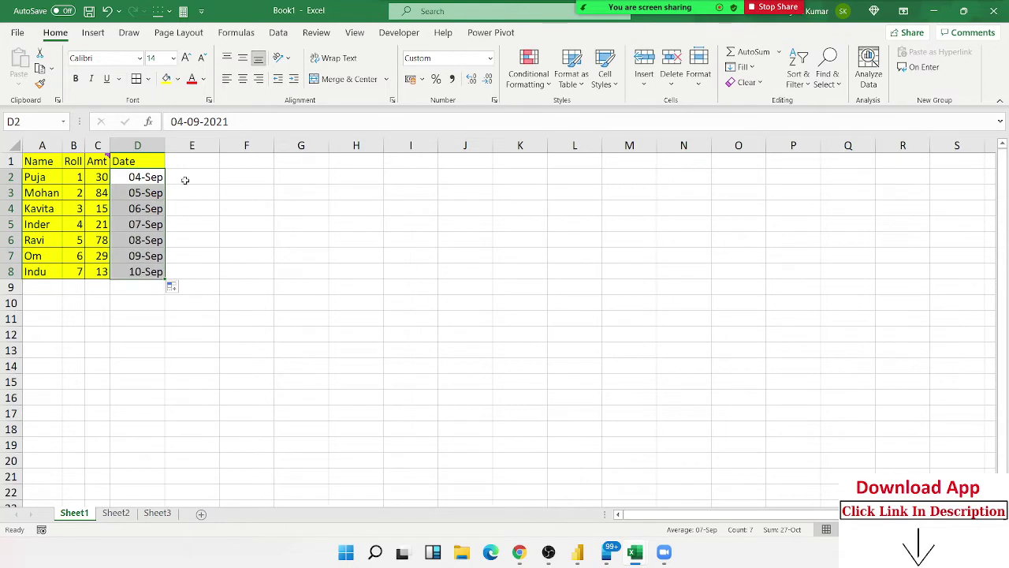
left_click(166, 78)
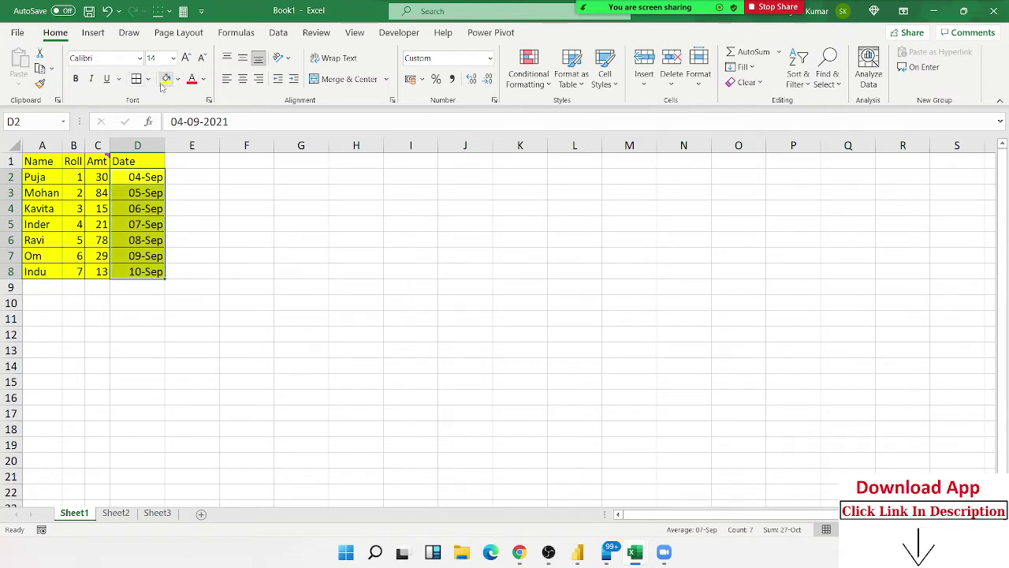
key("ctrl+c")
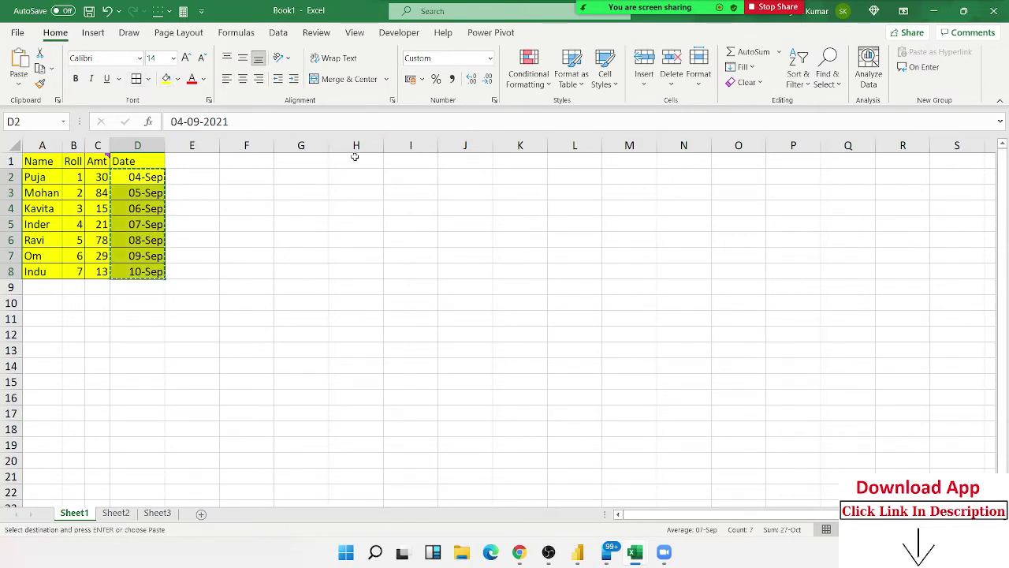
Step: Paste the copied dates into H1 as values only, showing serial numbers 44443–44449
right_click(356, 160)
left_click(386, 247)
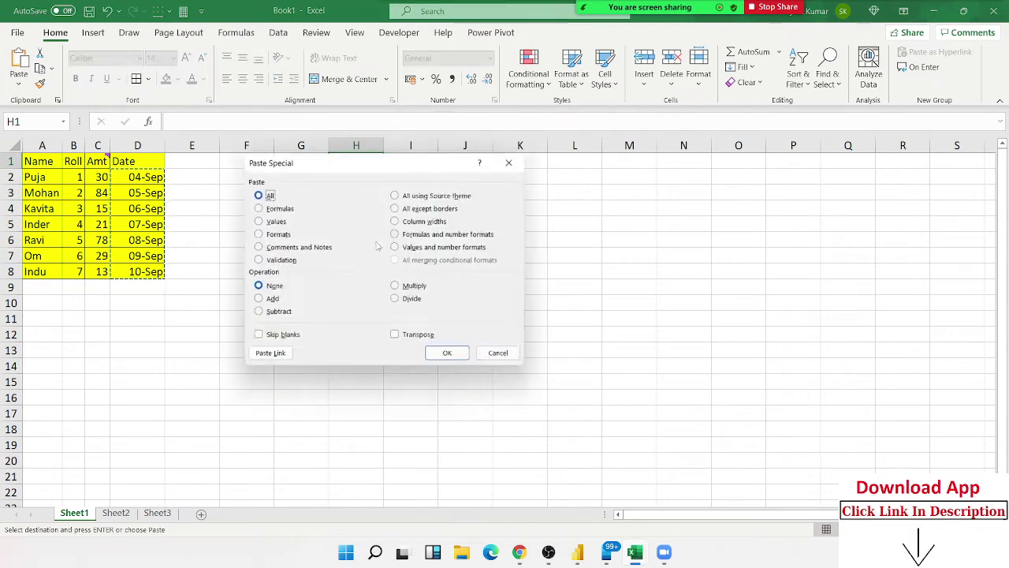
left_click(281, 222)
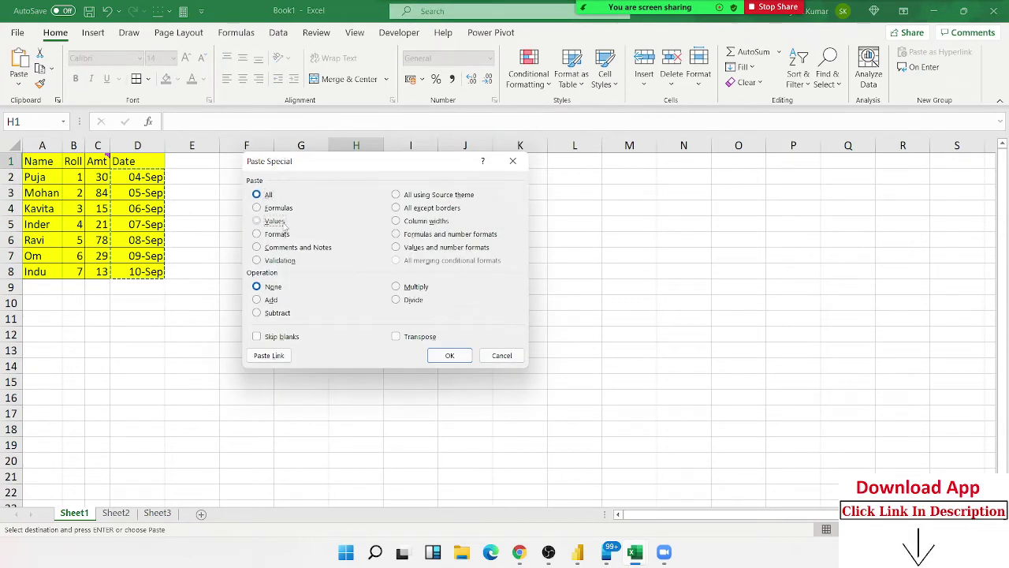
left_click(455, 356)
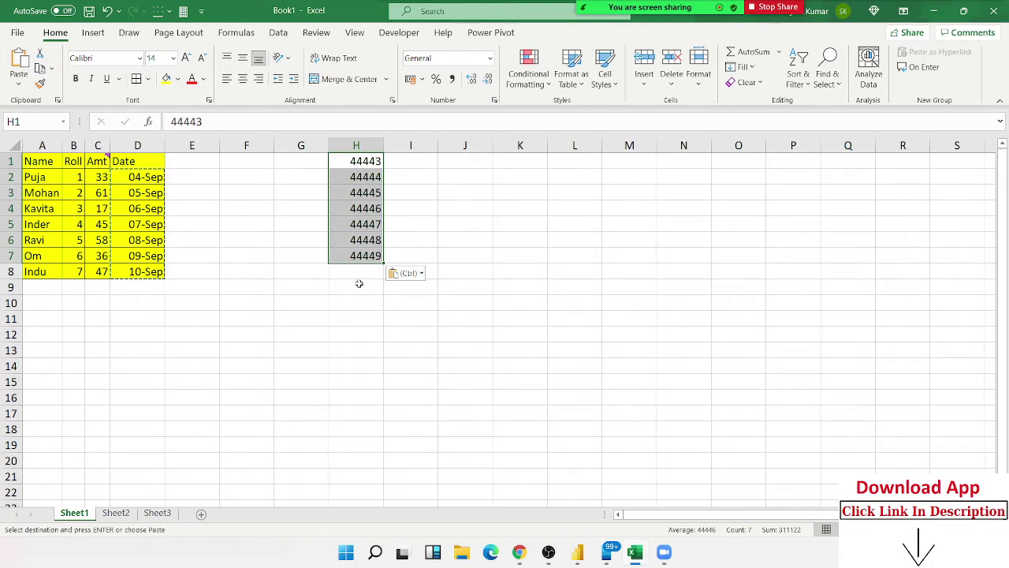
Step: Enter 1 in F10 and apply Long Date format so it reads 01 January 1900
left_click(246, 305)
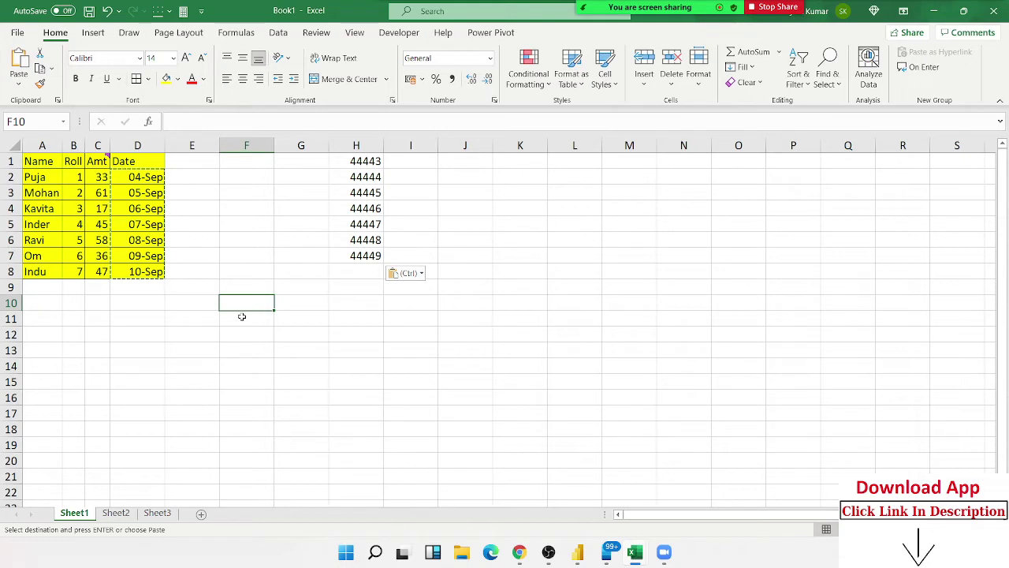
type("1")
key("Return")
key("Up")
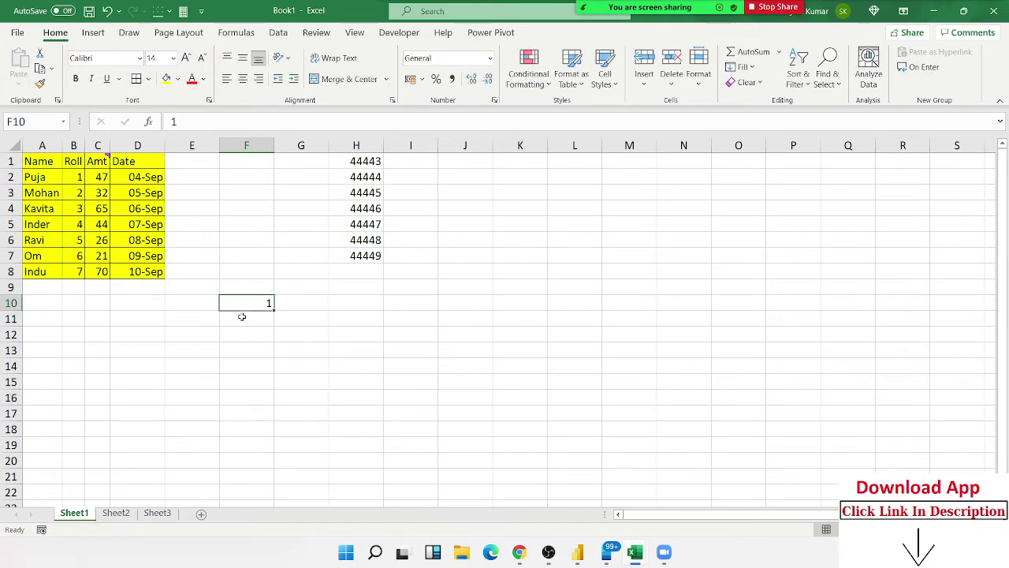
left_click(490, 58)
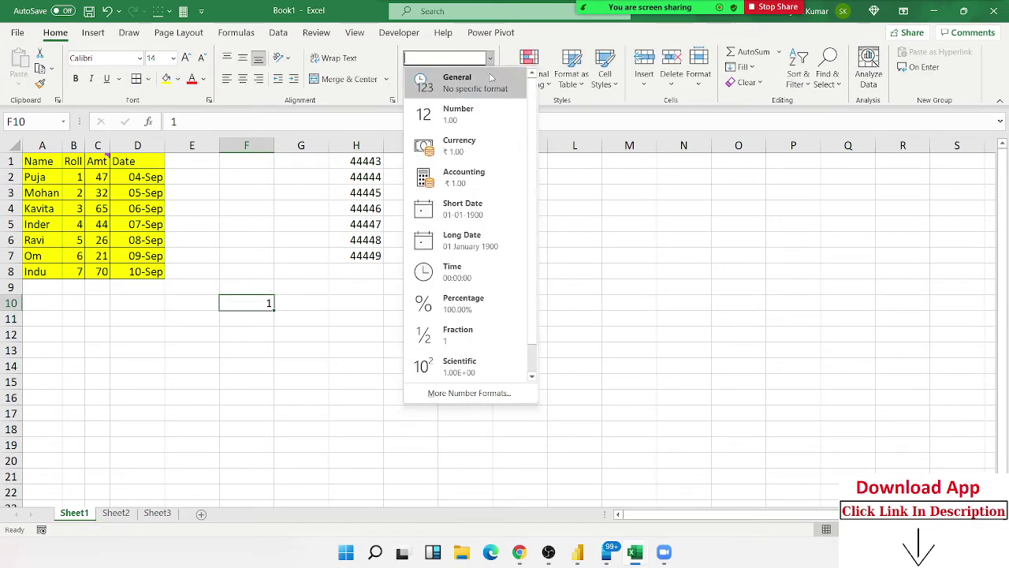
left_click(475, 240)
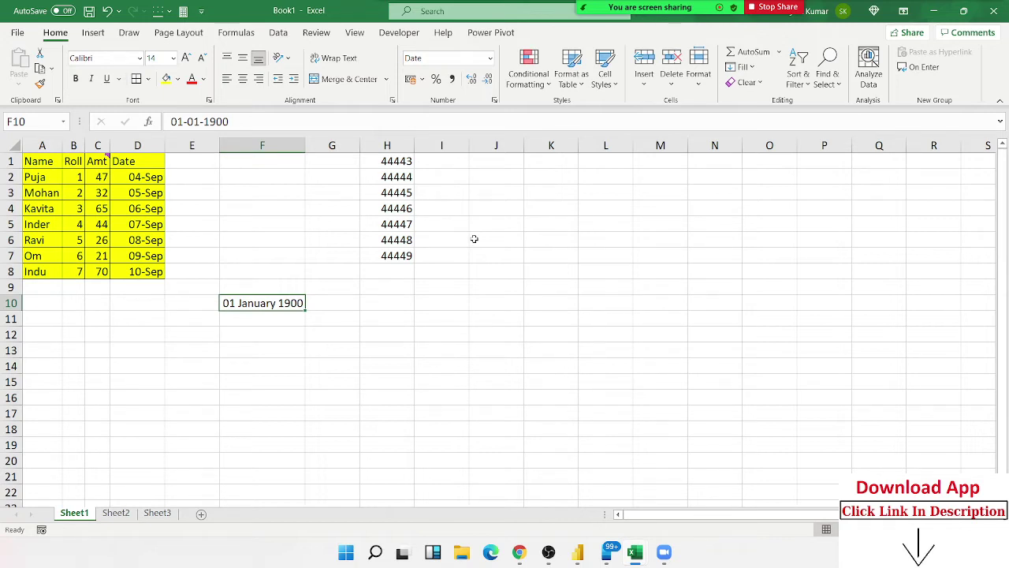
Step: Enter serial numbers 32, then 367, then 44443 in F10, ending at 04 September 2021
type("32")
key("Return")
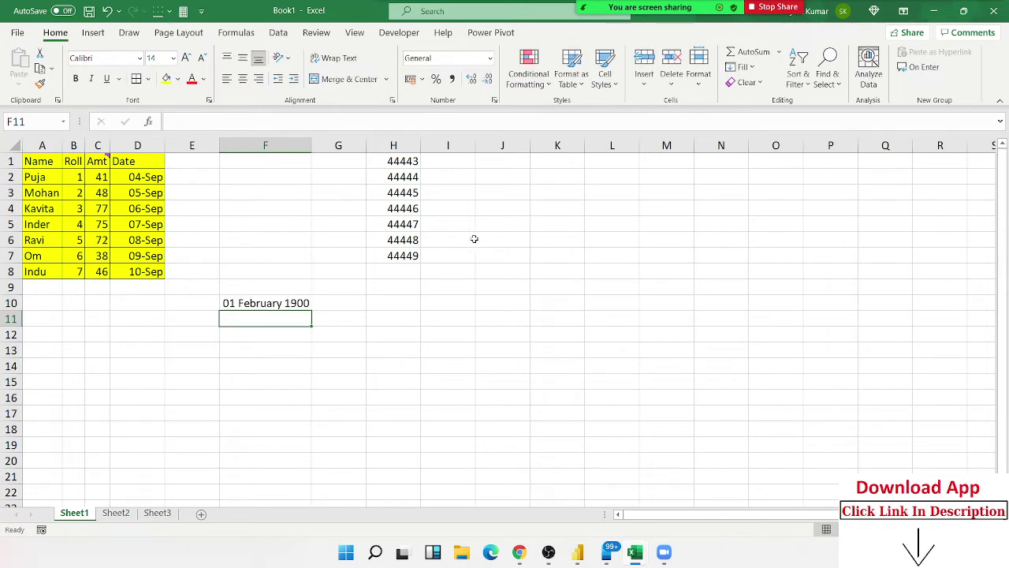
type("367")
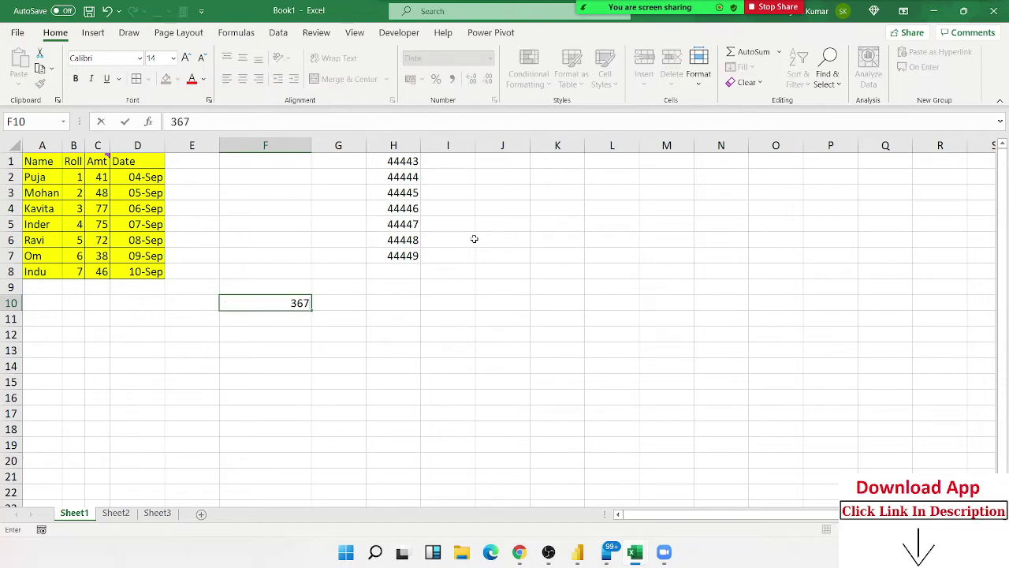
key("Return")
key("Up")
type("4")
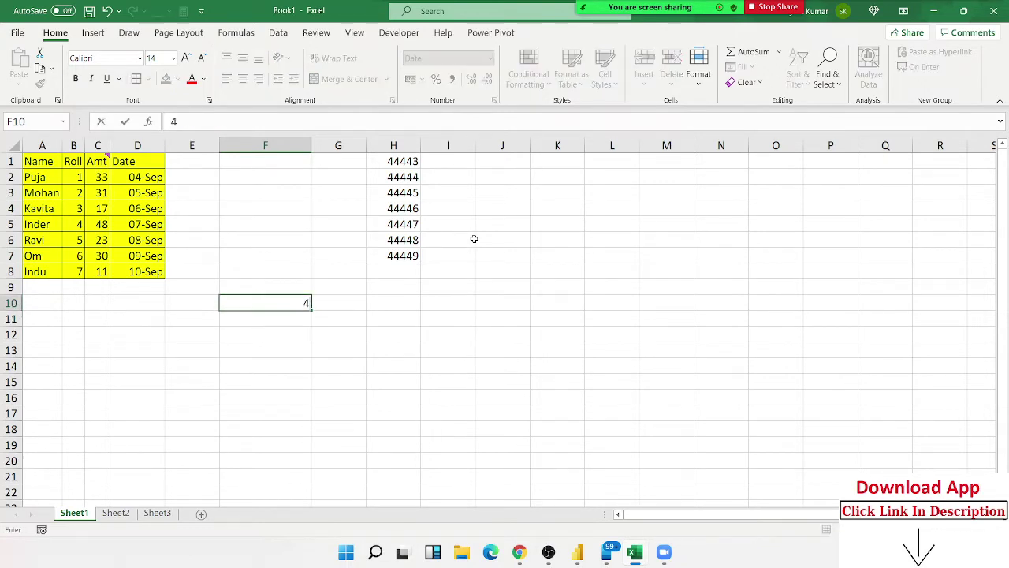
type("4")
type("44")
type("3")
key("Return")
key("Up")
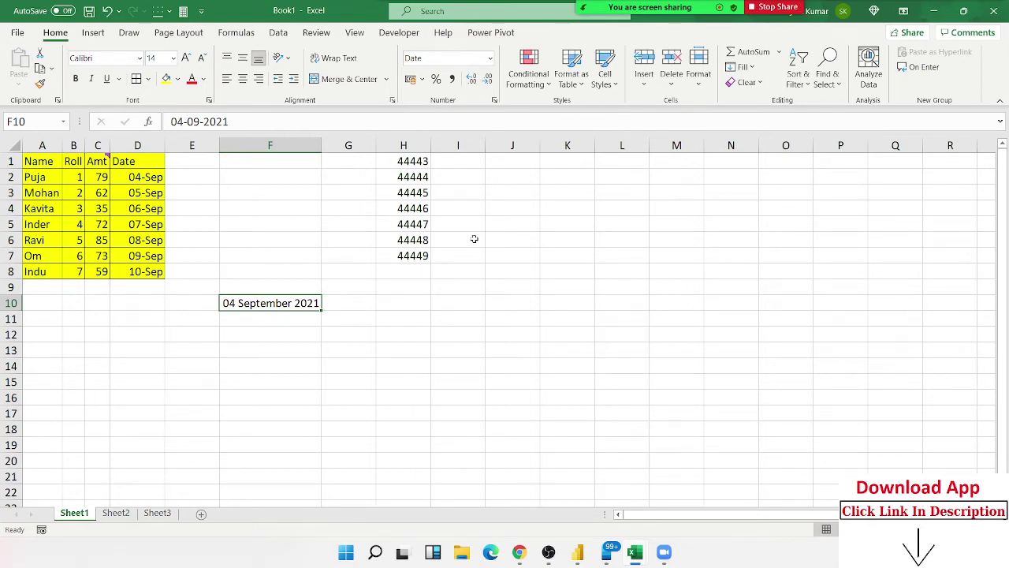
Step: Type the text 12sd in G12 and add 20 to it in G13, giving #VALUE!
left_click(347, 341)
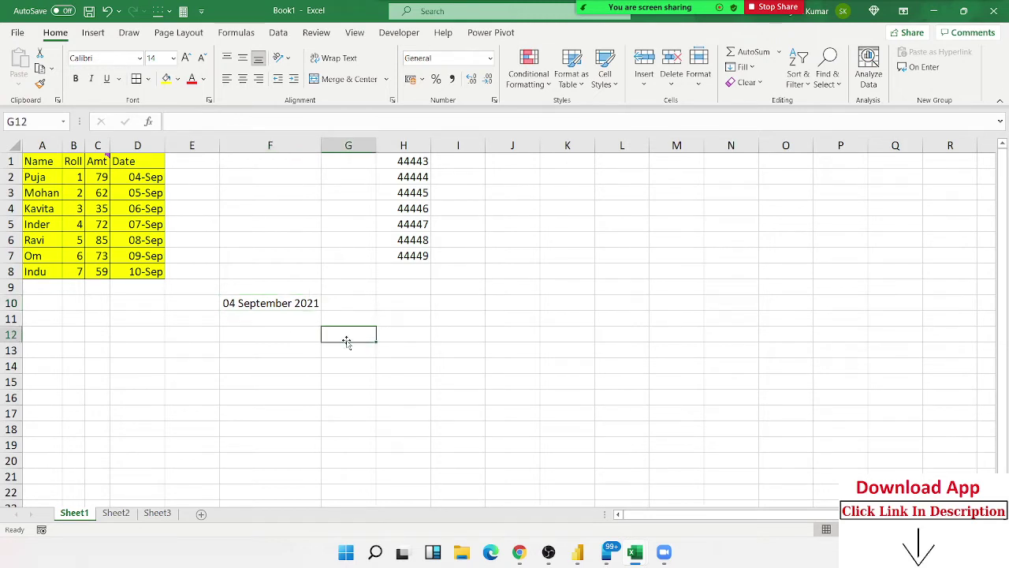
type("12sd")
key("Return")
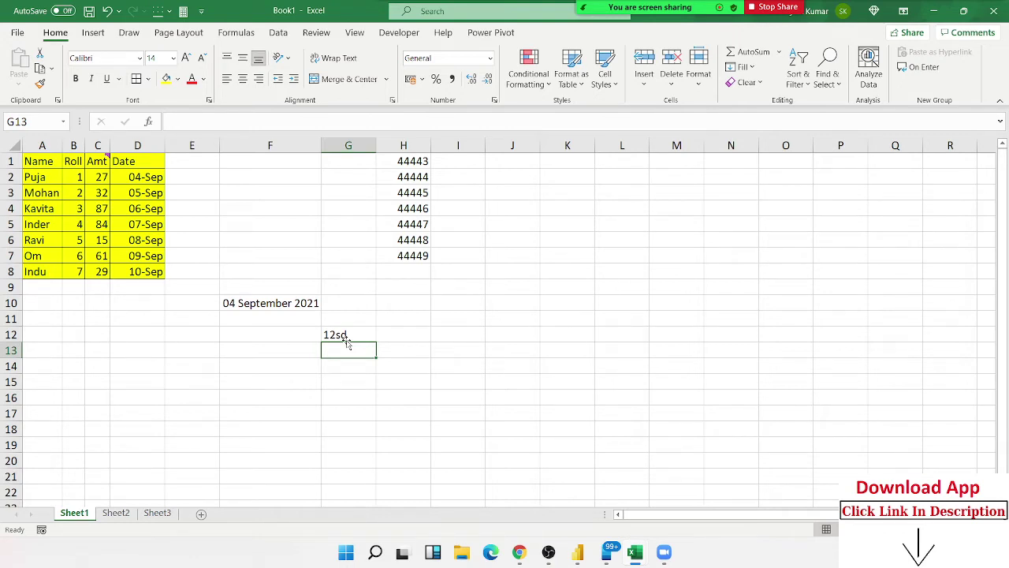
left_click(359, 334)
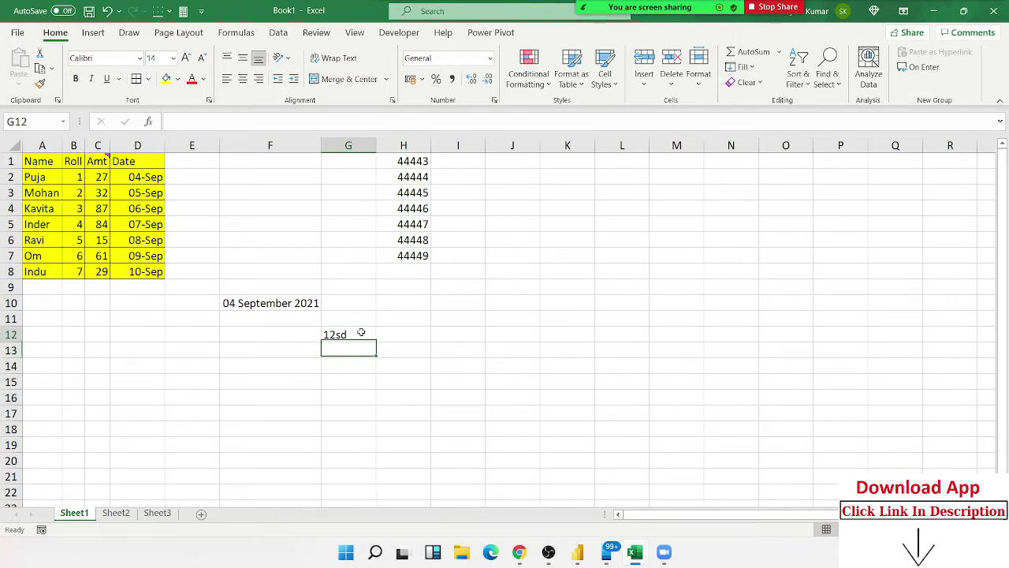
key("Down")
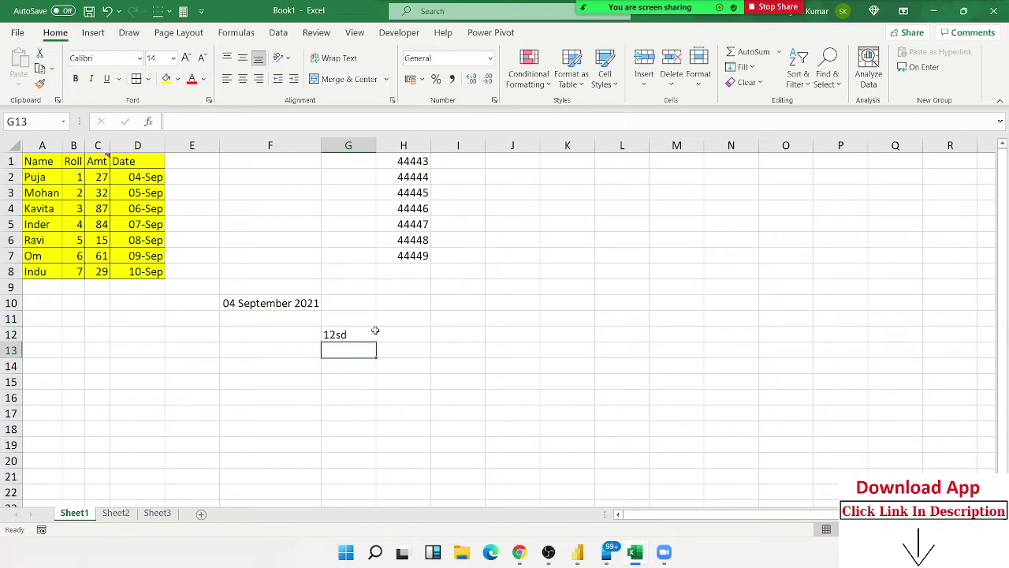
type("=")
left_click(376, 334)
type("+")
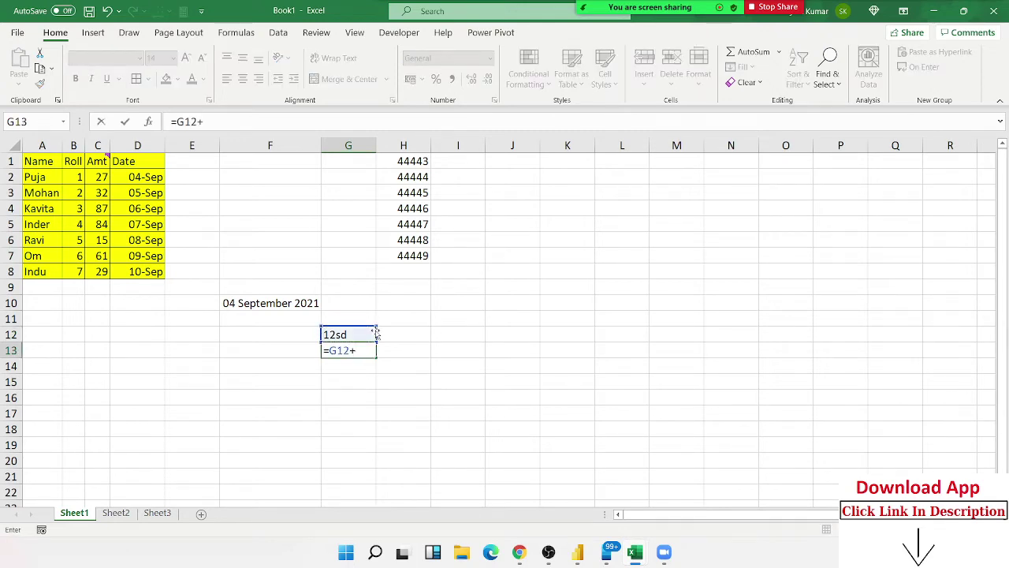
type("20")
key("Return")
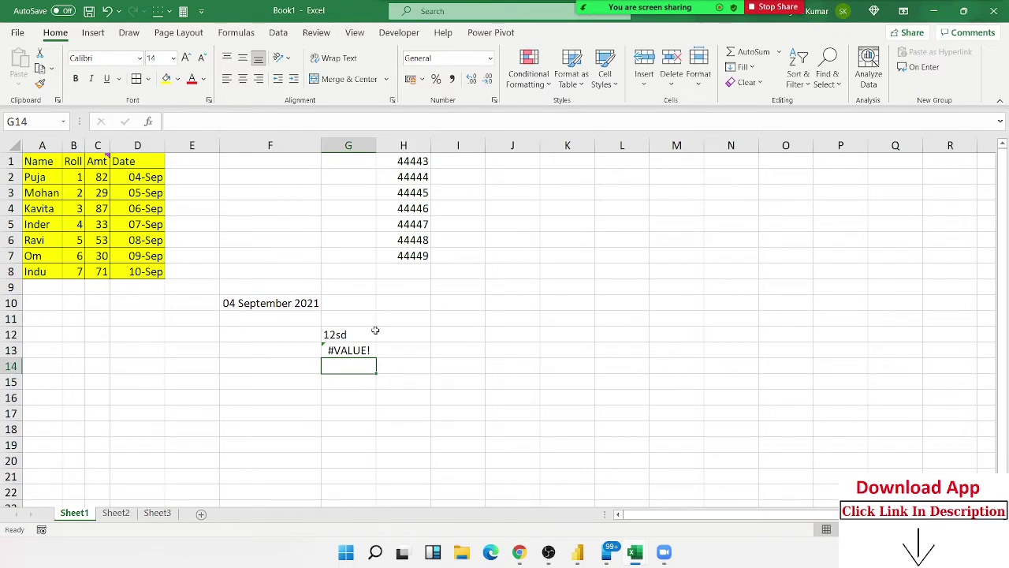
Step: Enter =F10+20 in G10 so it shows 24 September 2021
key("Up")
key("Up")
key("Up")
key("Up")
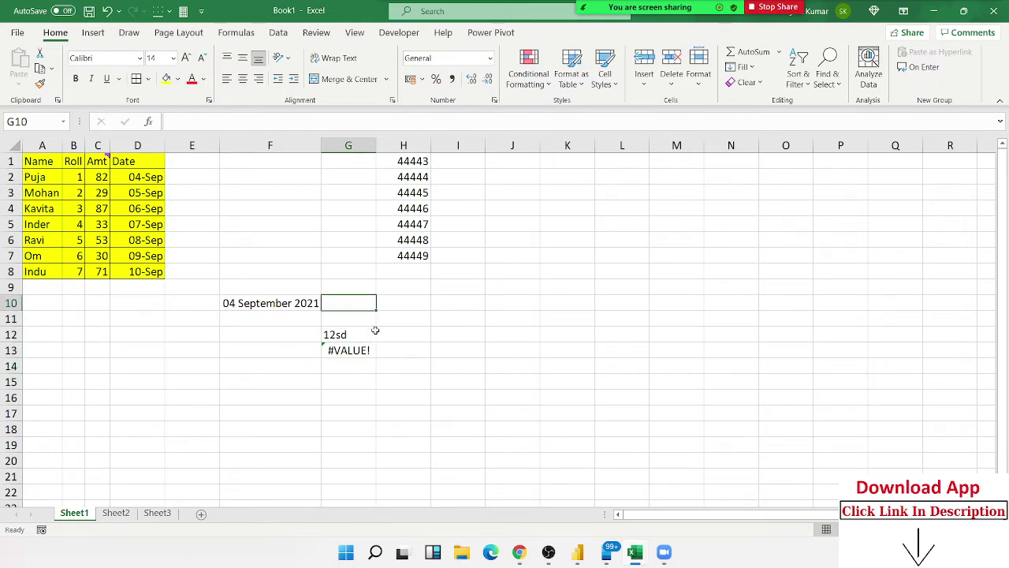
type("=")
key("Left")
type("+2")
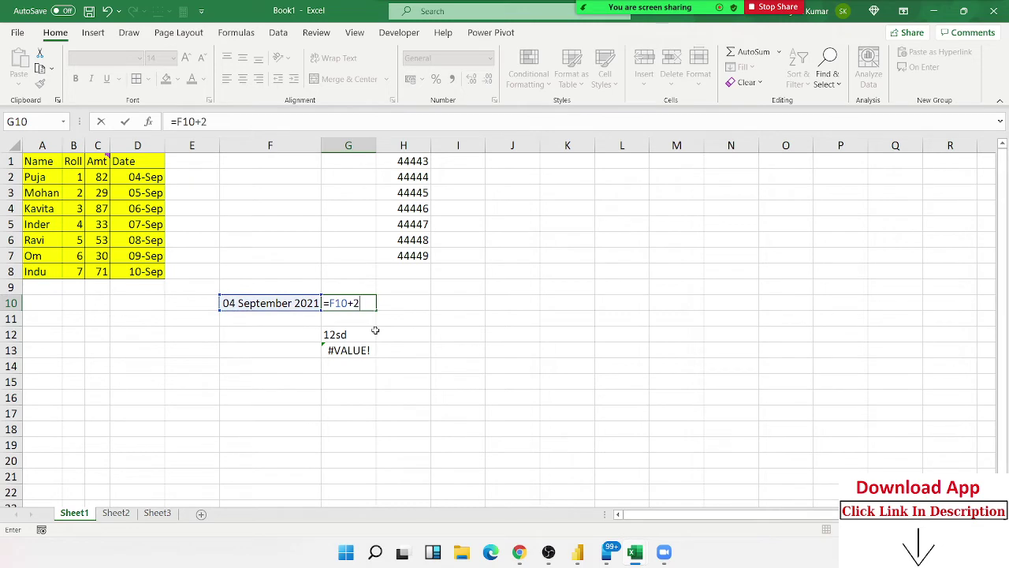
type("0")
key("Return")
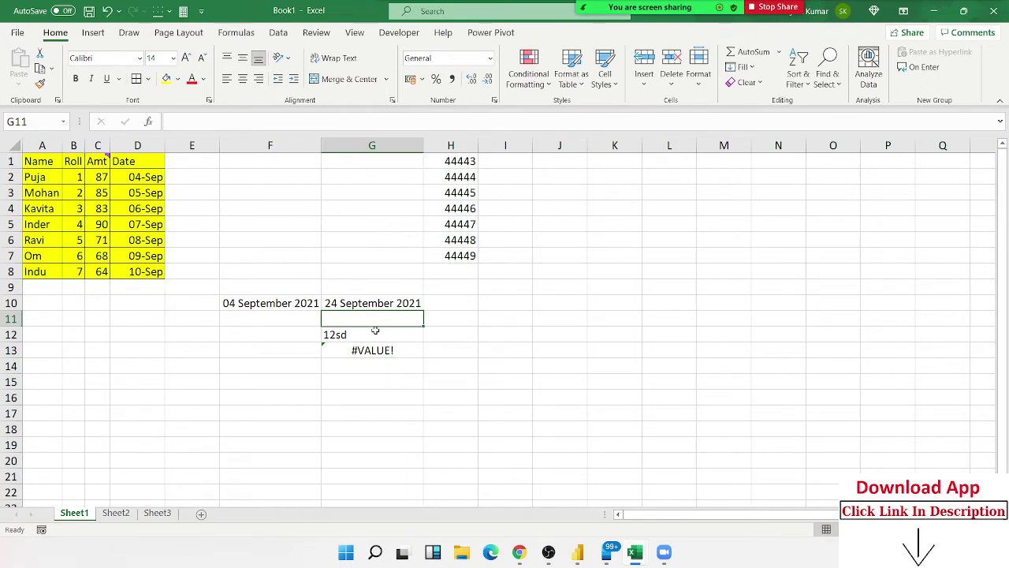
key("Up")
key("Left")
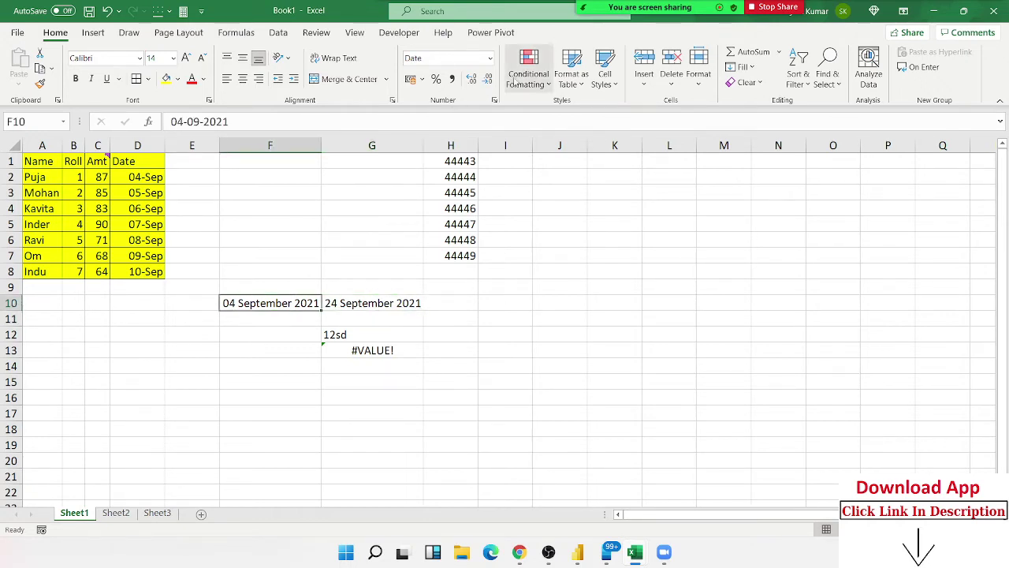
left_click(490, 59)
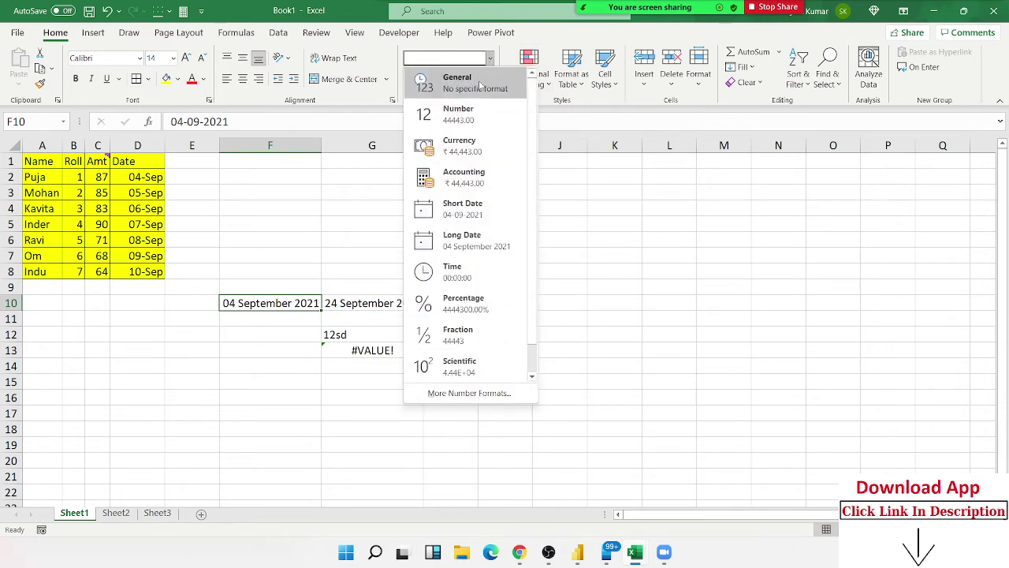
left_click(481, 81)
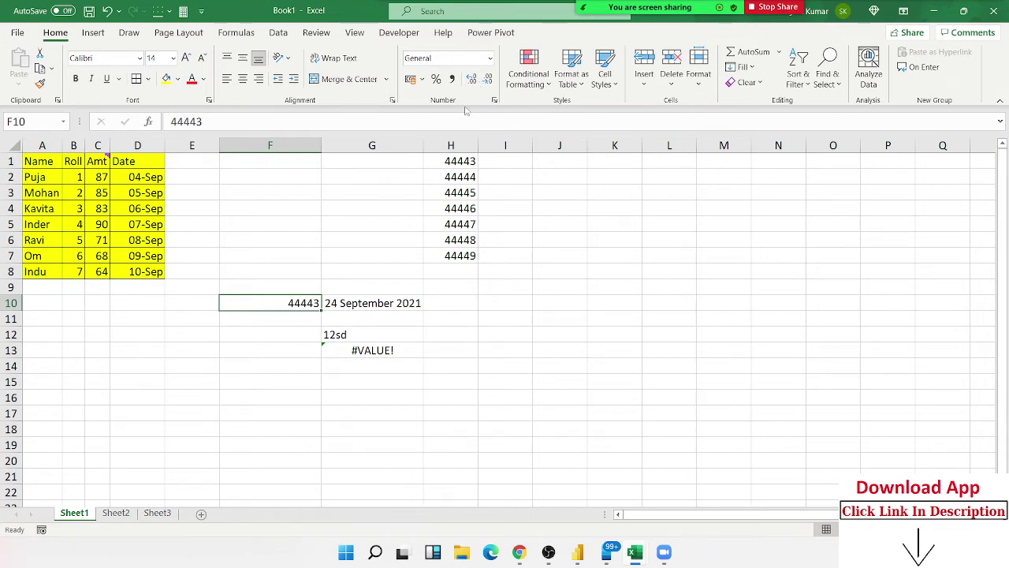
key("ctrl+z")
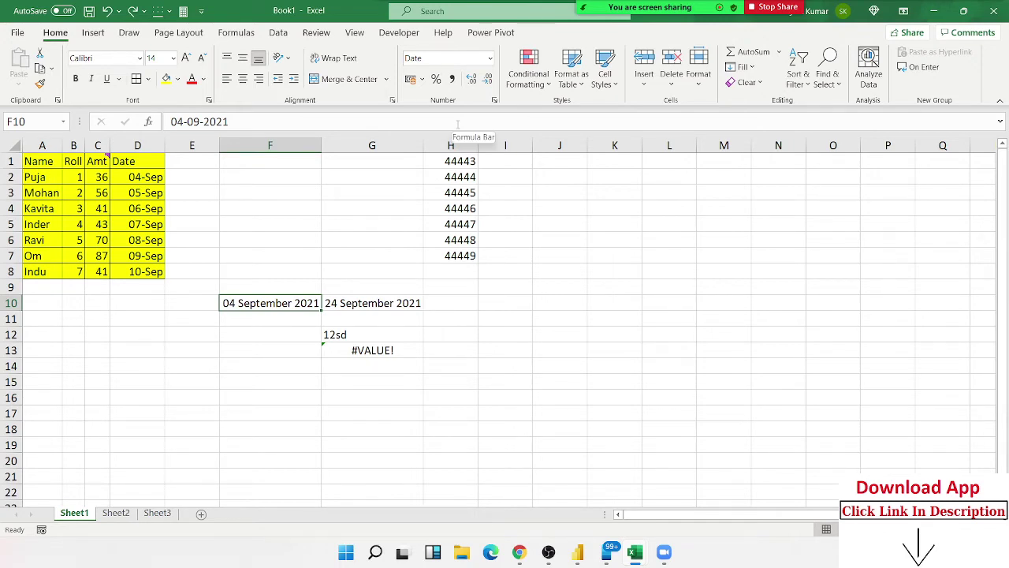
Step: Copy D1:D8 and paste it into G1 with Paste Special 'Values and number formats'
left_click_drag(144, 160, 144, 272)
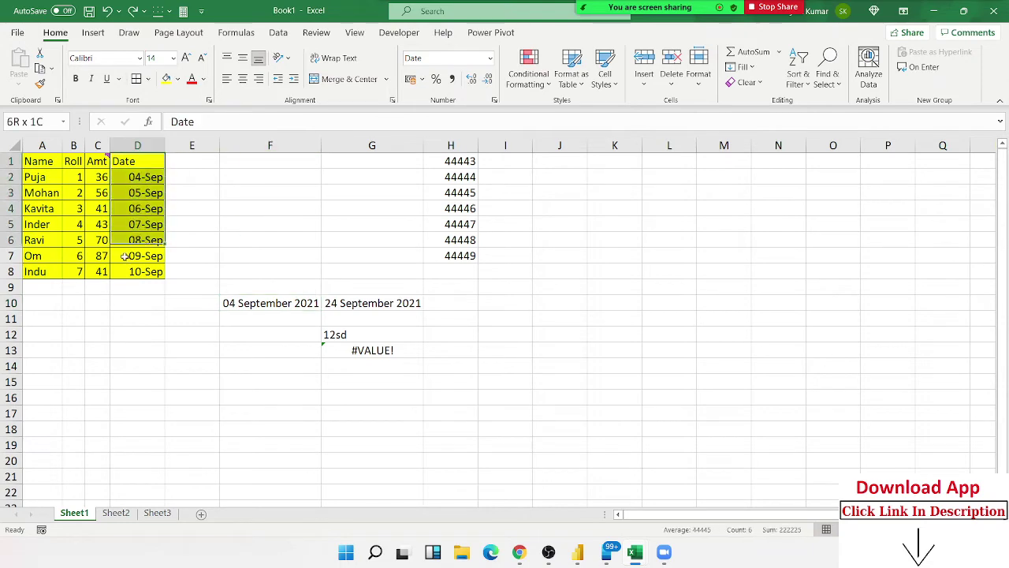
key("ctrl+c")
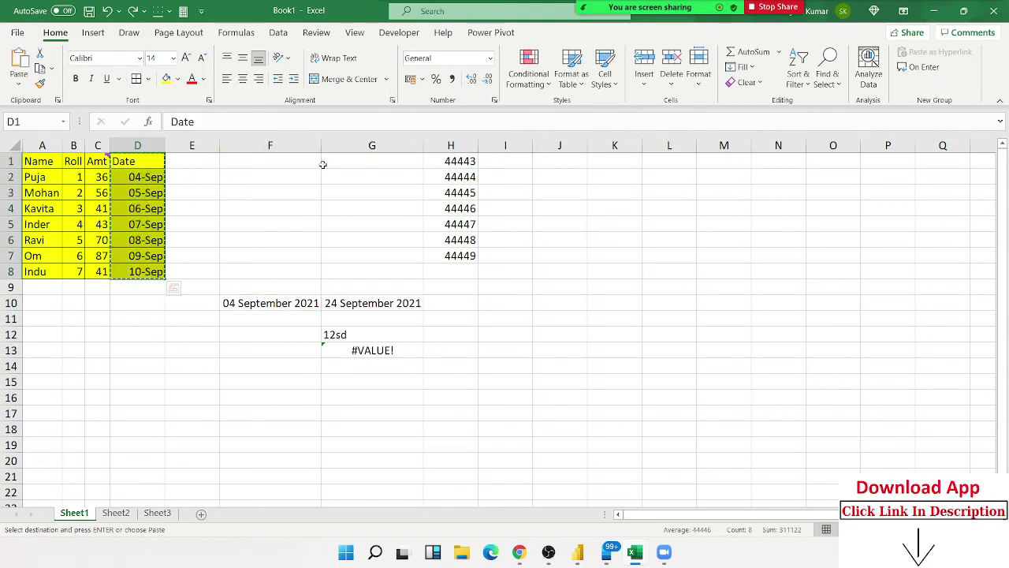
right_click(331, 158)
left_click(367, 253)
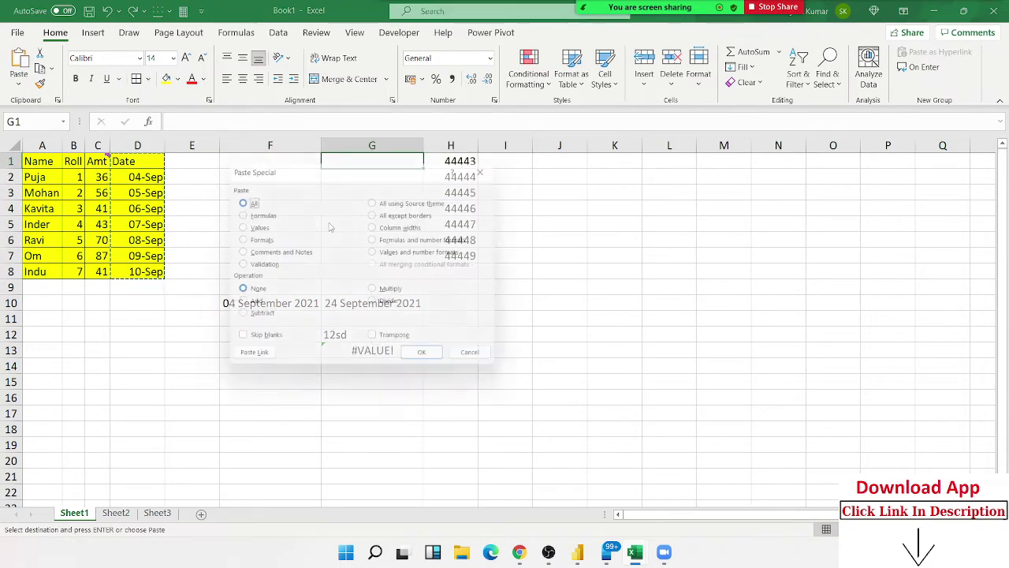
left_click(255, 226)
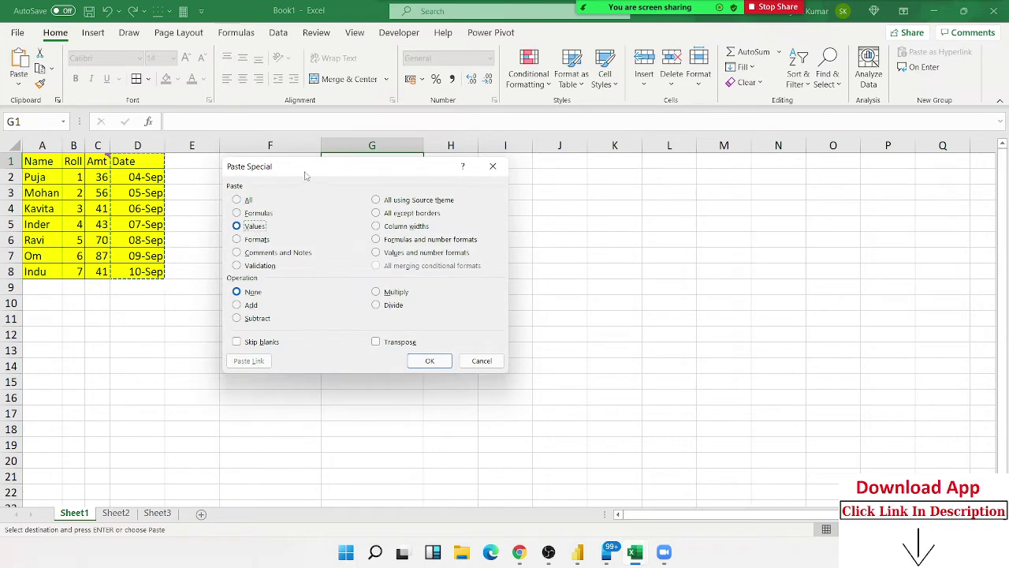
left_click_drag(305, 175, 568, 135)
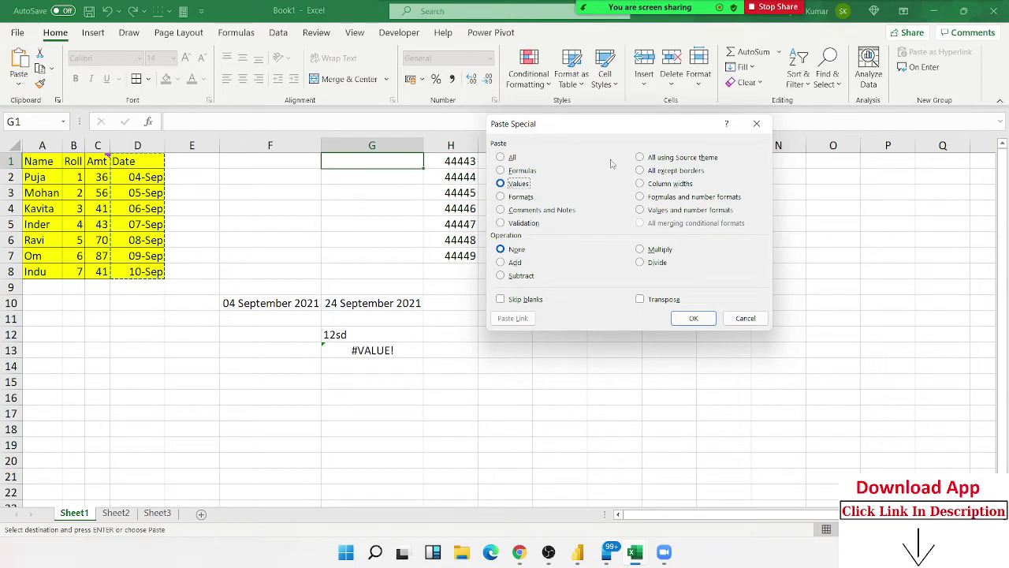
left_click(659, 198)
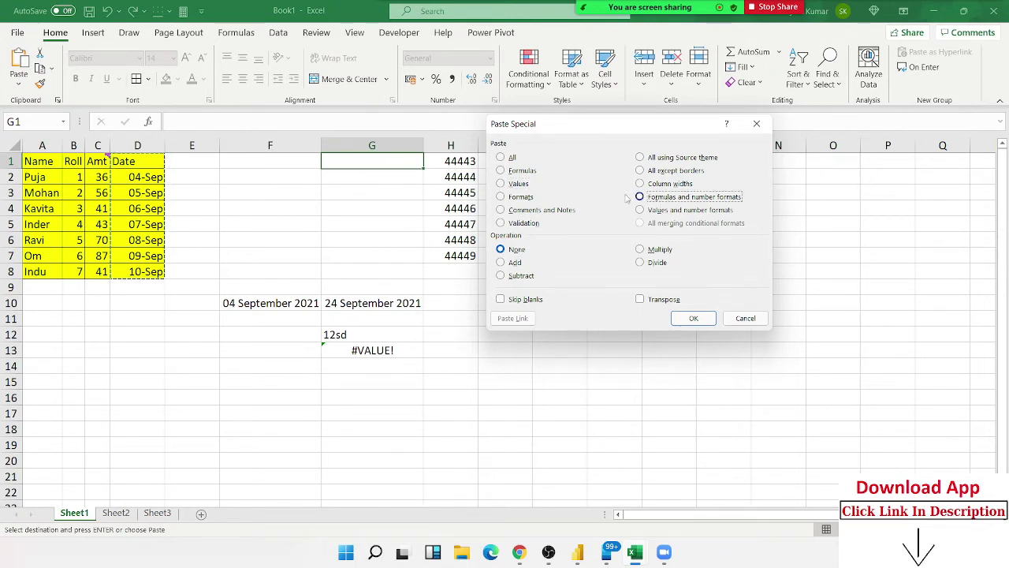
left_click(530, 172)
left_click(519, 184)
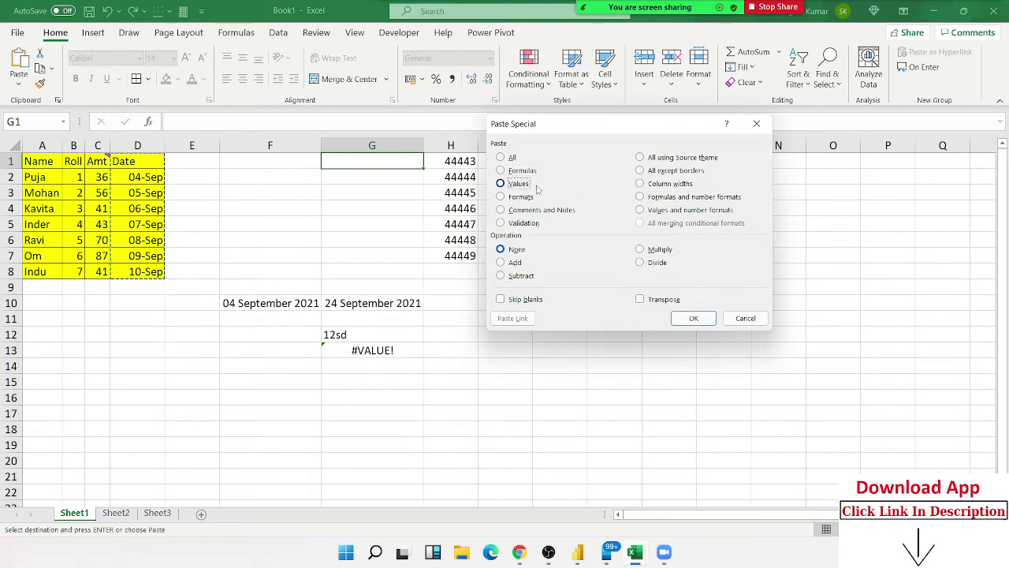
left_click(657, 199)
left_click(659, 212)
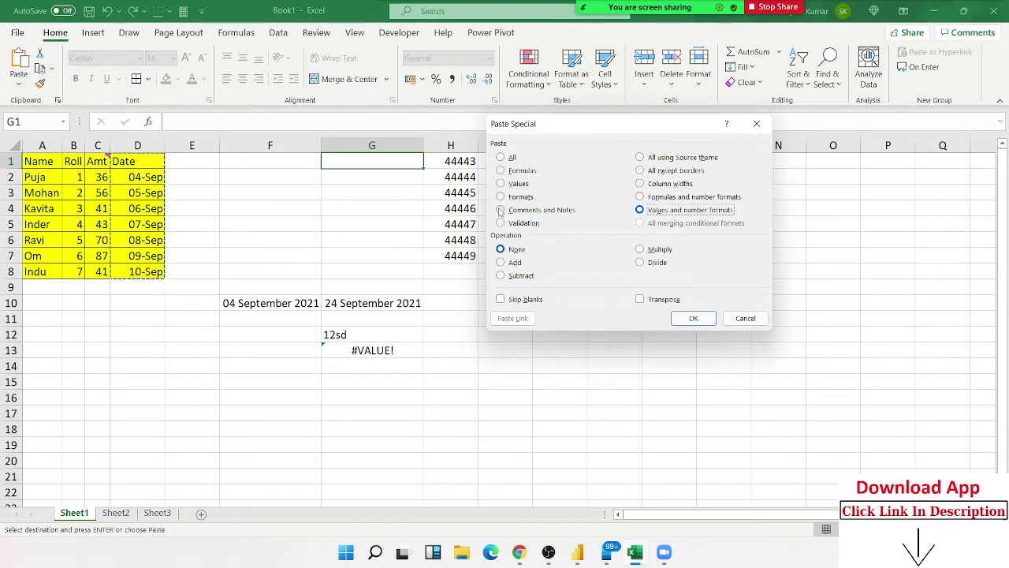
left_click(684, 318)
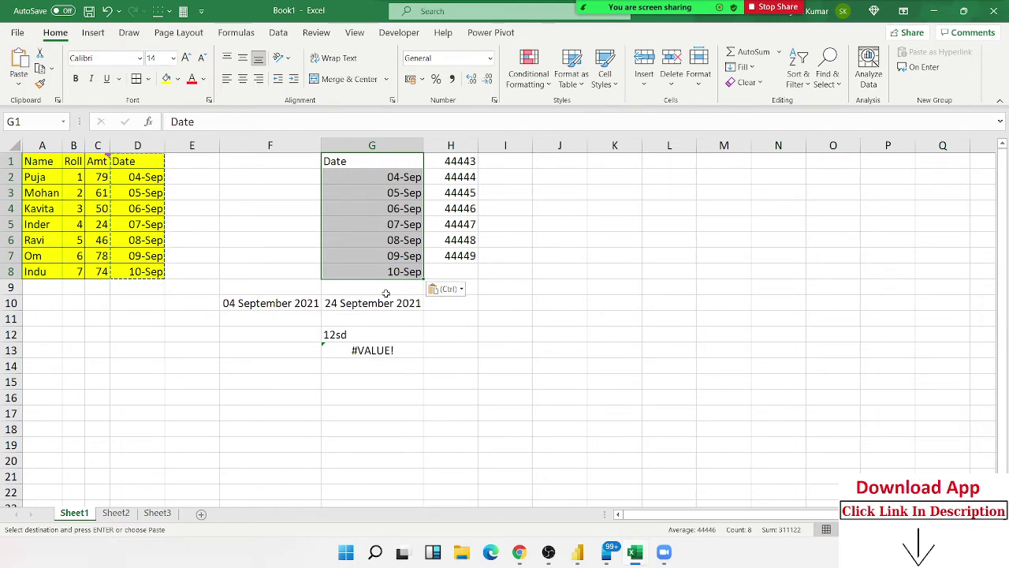
Step: On Sheet2, enter 20 in C5 and 30 in F5
left_click(544, 243)
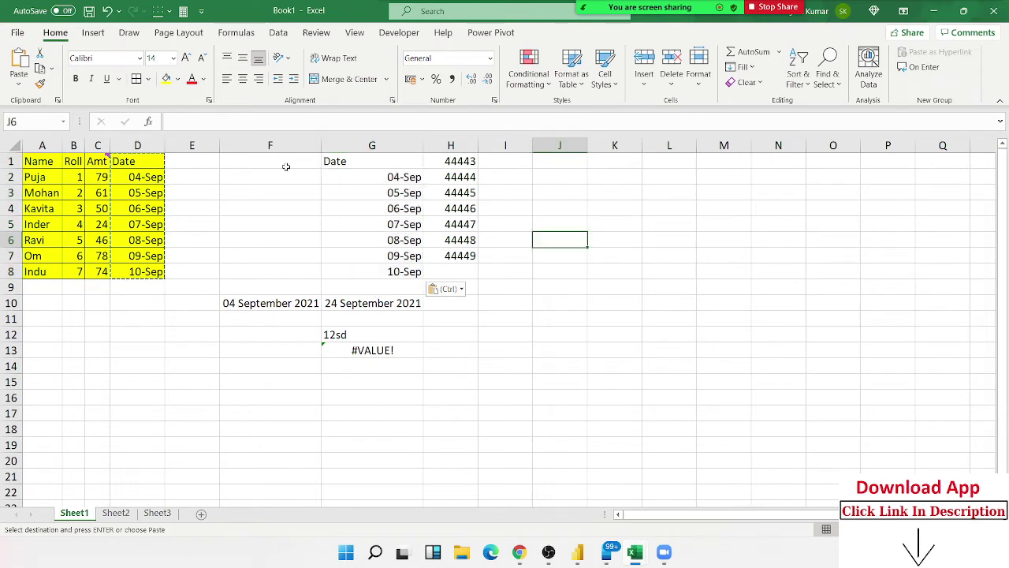
left_click(264, 173)
left_click(203, 209)
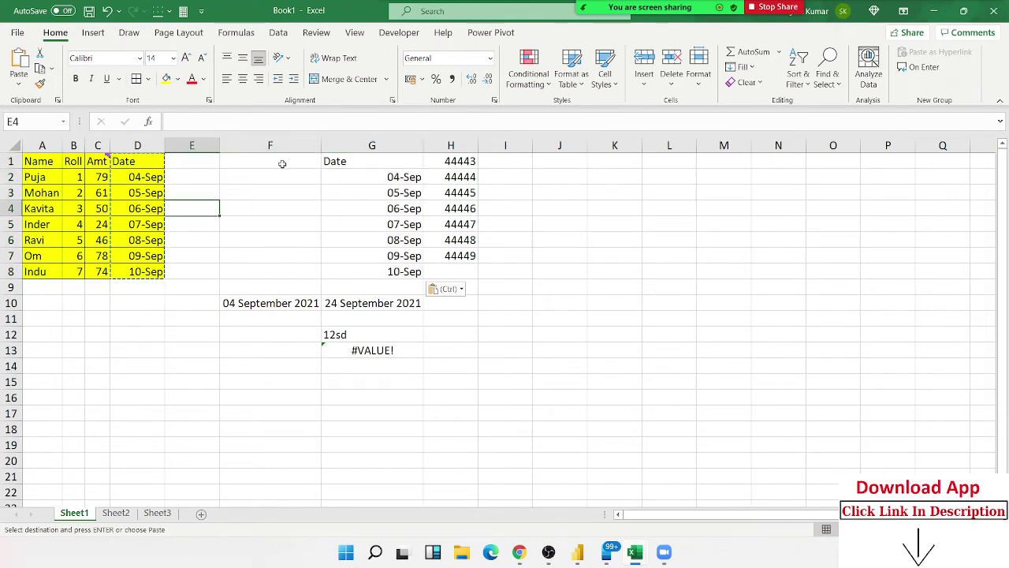
left_click_drag(282, 163, 505, 353)
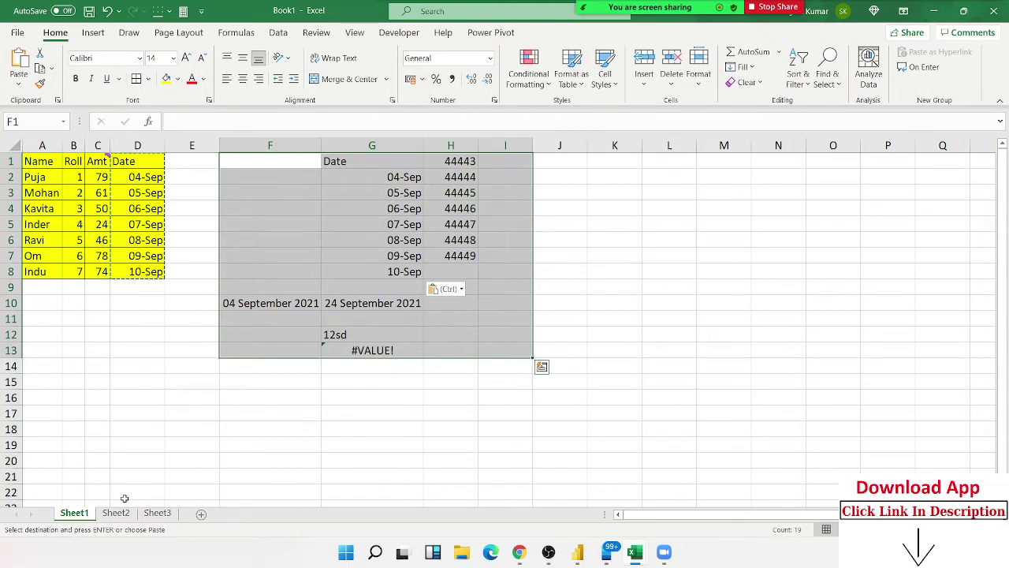
left_click(116, 513)
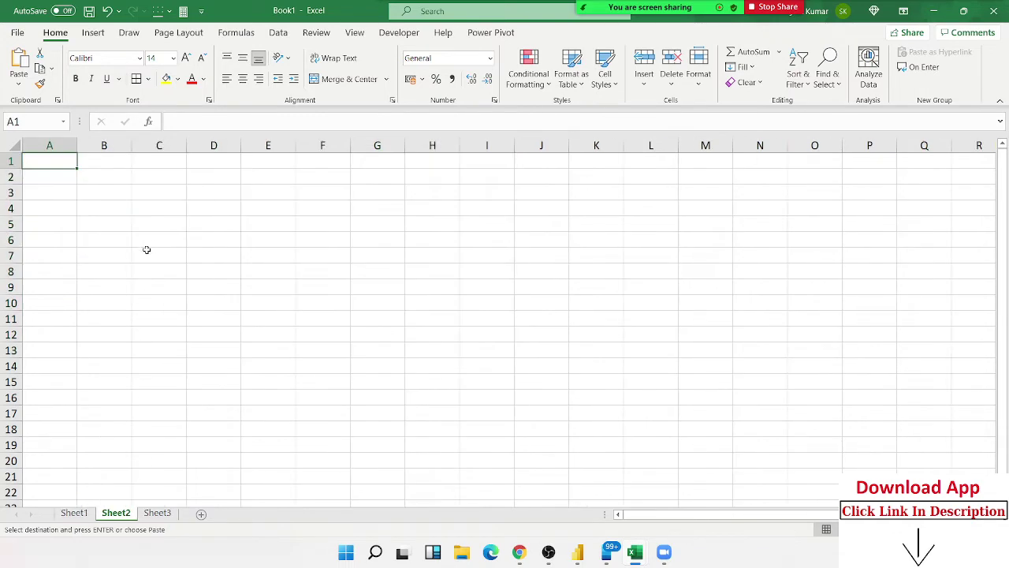
left_click(146, 224)
type("20")
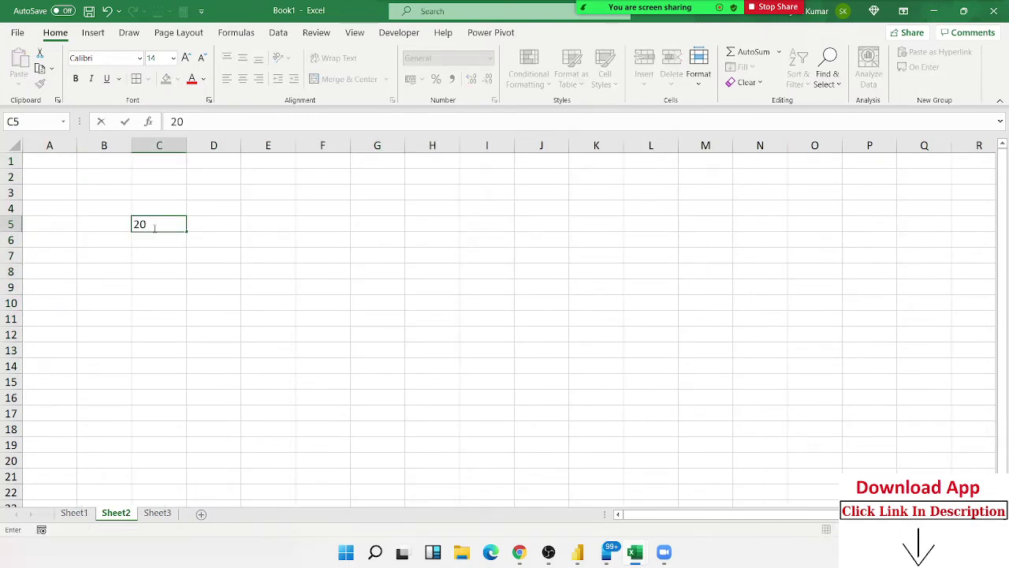
key("Tab")
key("Tab")
key("Tab")
type("30")
key("Return")
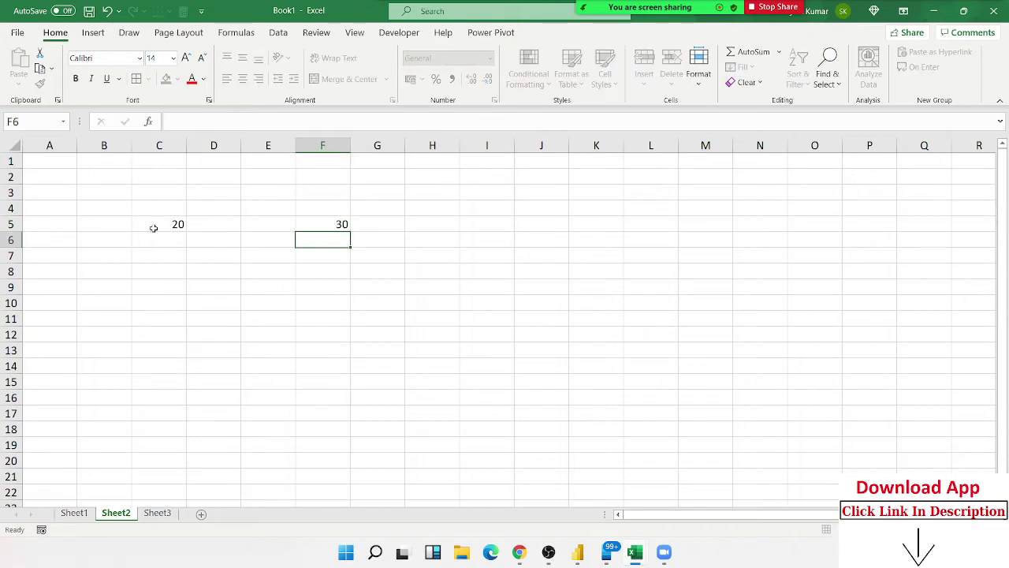
Step: Copy C5 and paste-special it onto F5 with the Divide operation, giving 1.5
left_click(153, 228)
key("ctrl+c")
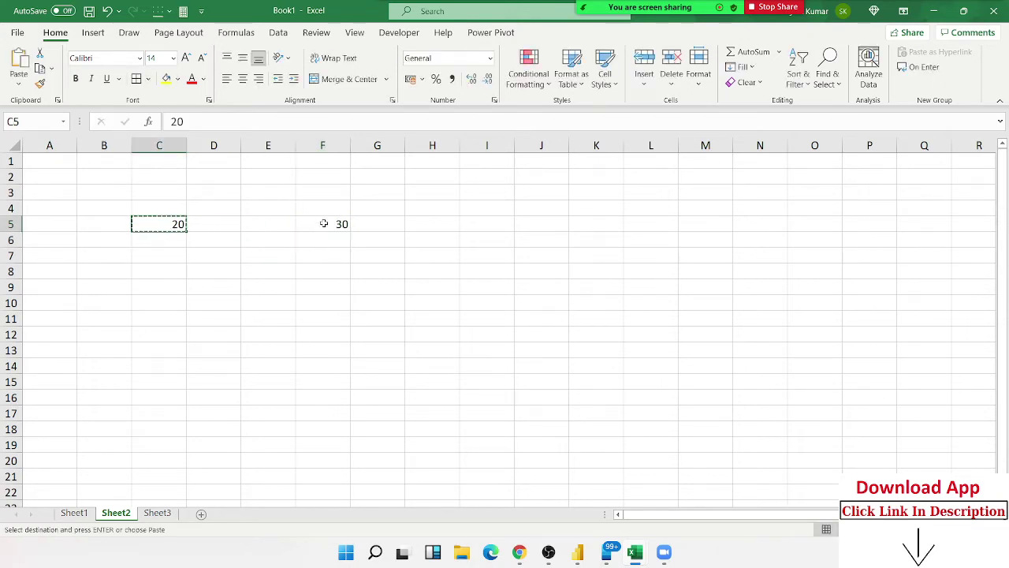
left_click(323, 224)
right_click(323, 224)
left_click(345, 249)
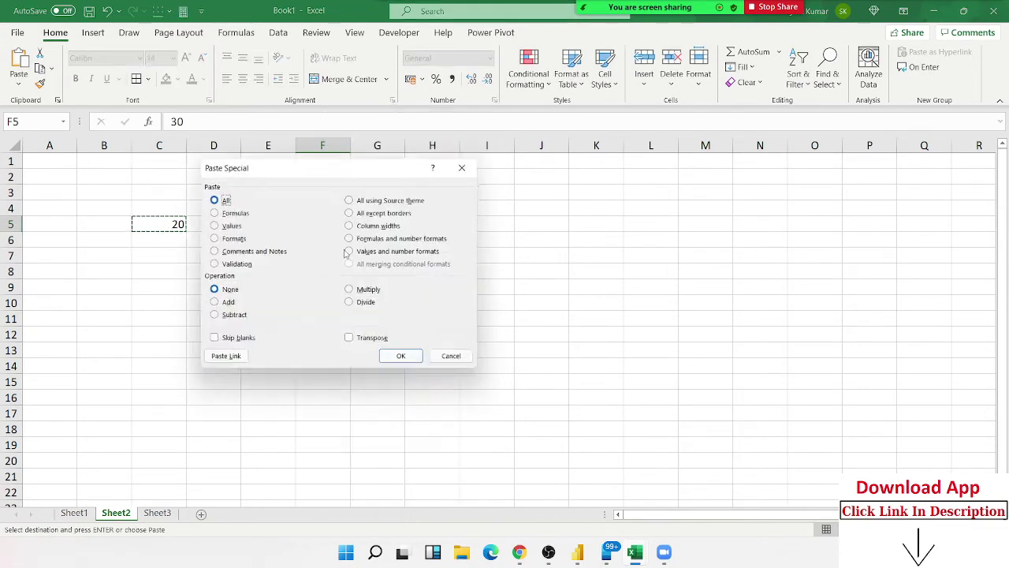
left_click_drag(315, 168, 563, 161)
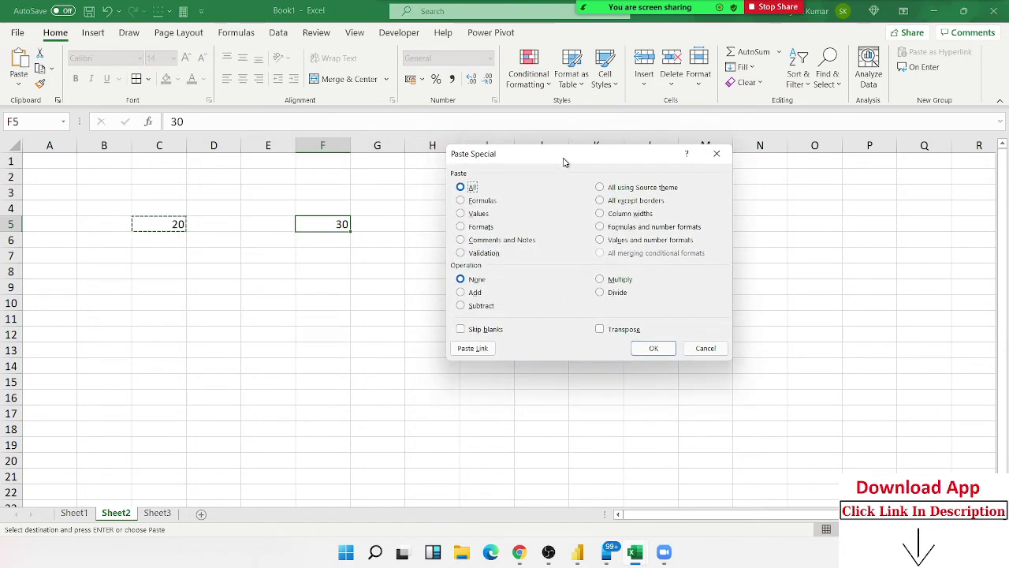
left_click(487, 292)
left_click(603, 292)
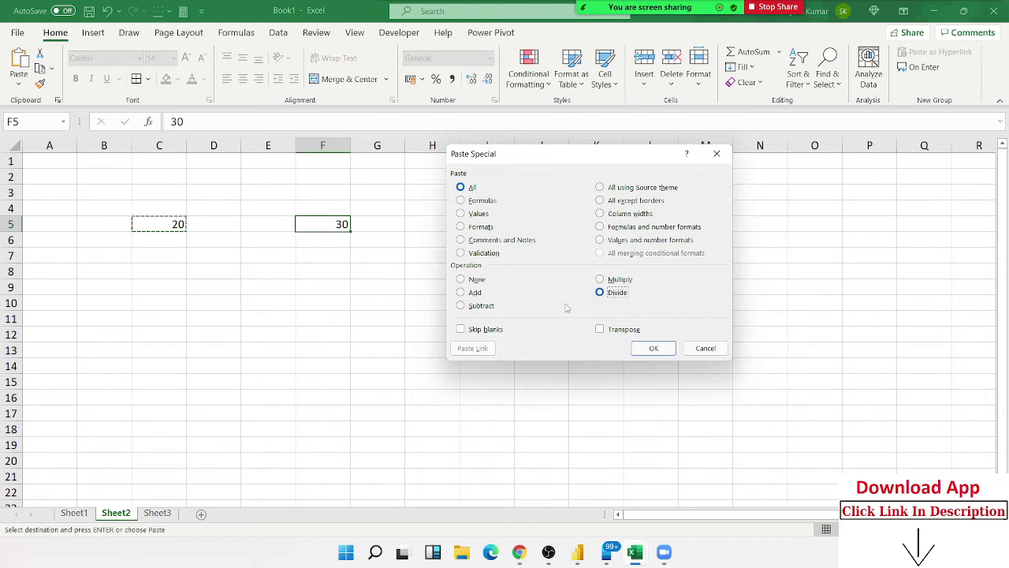
left_click(641, 347)
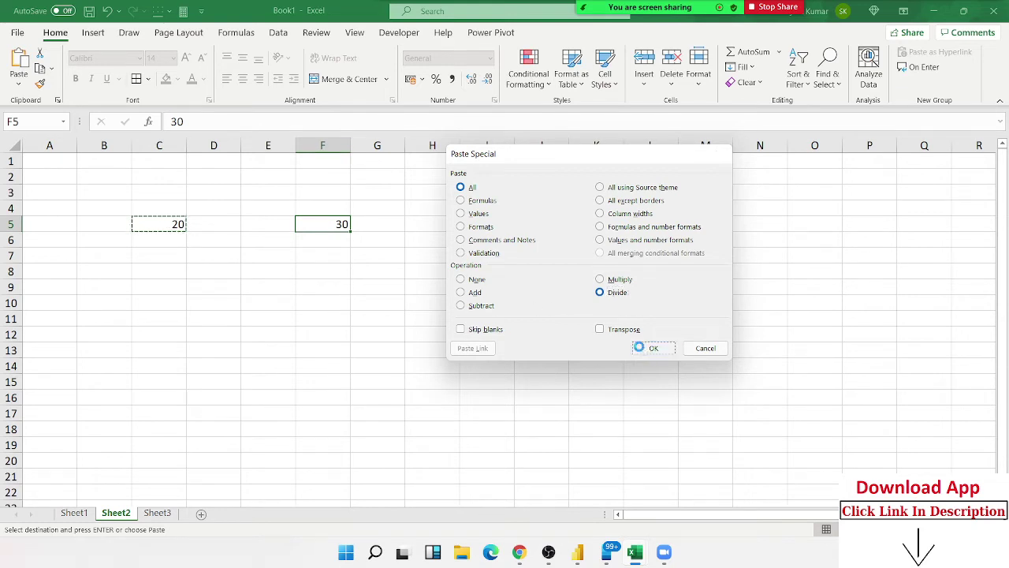
Step: Clear the test values and build a Name column in A1 with names filled down to row 12
left_click_drag(100, 196, 312, 306)
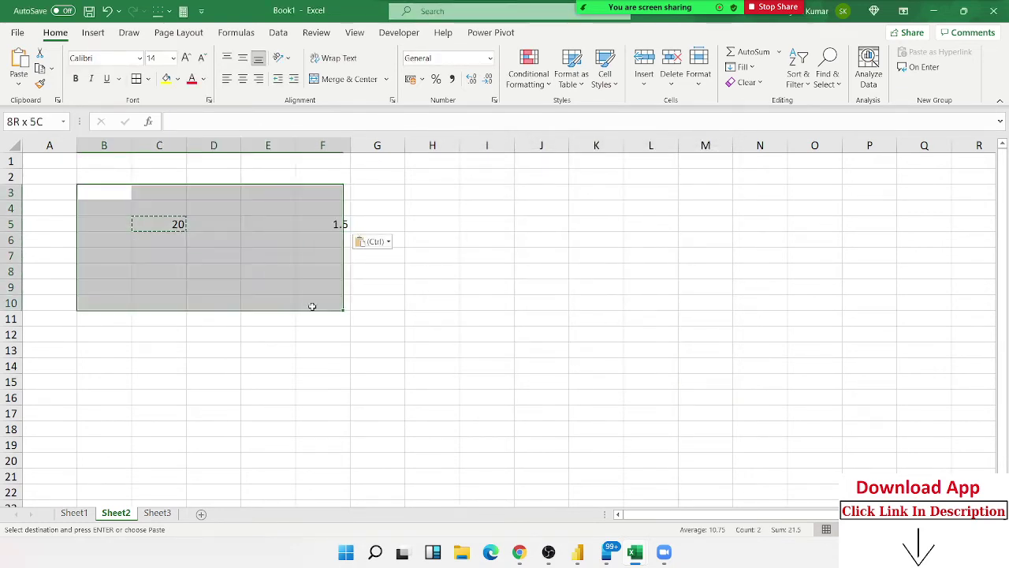
key("Delete")
key("Up")
key("Left")
key("Up")
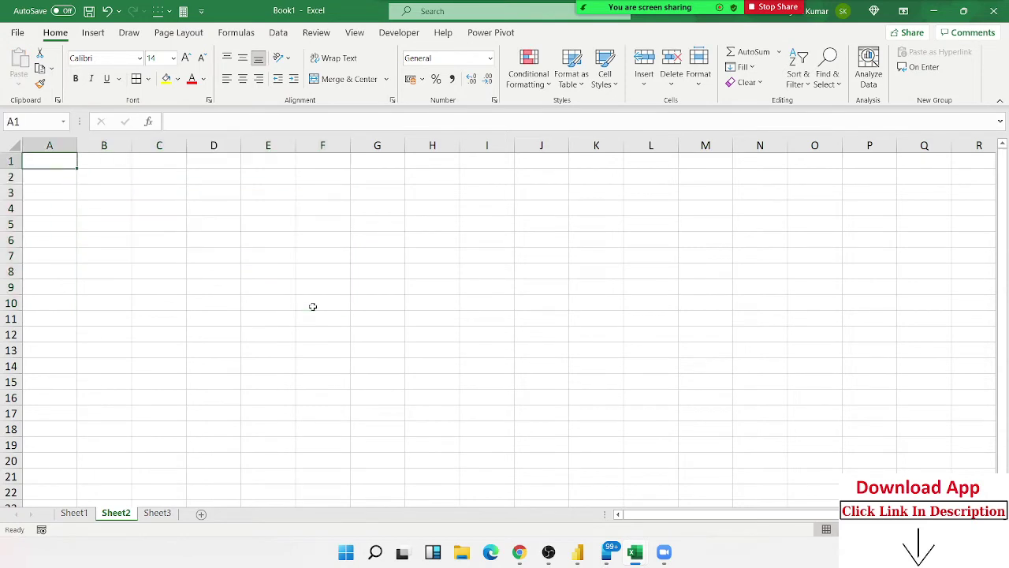
type("Name")
key("Return")
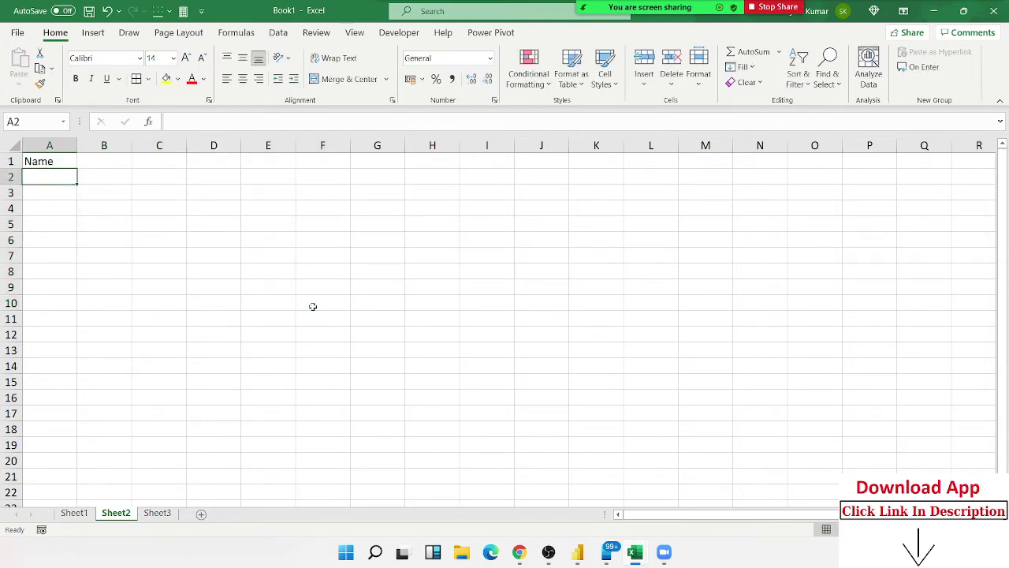
type("Puja")
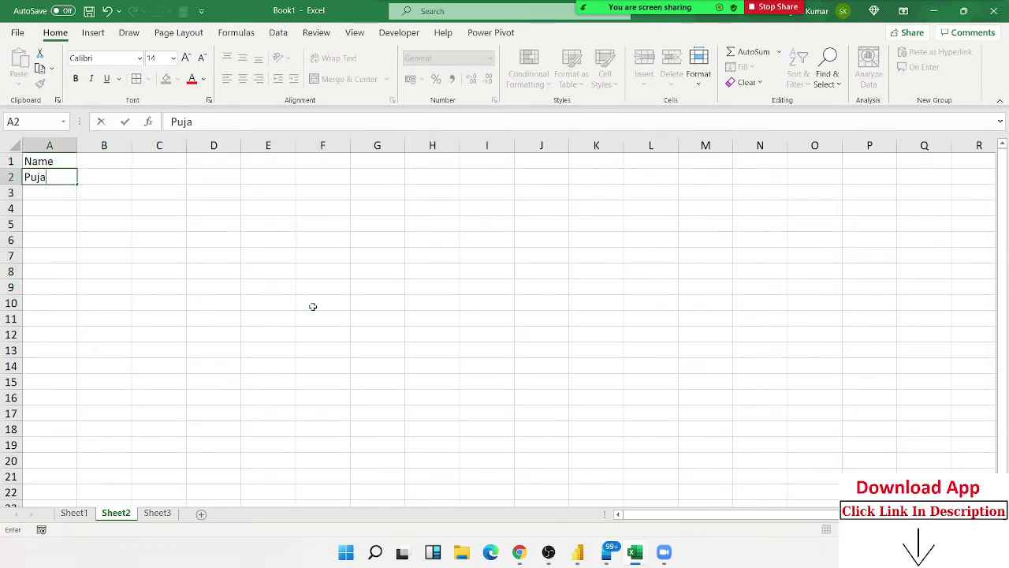
left_click(63, 222)
left_click(66, 180)
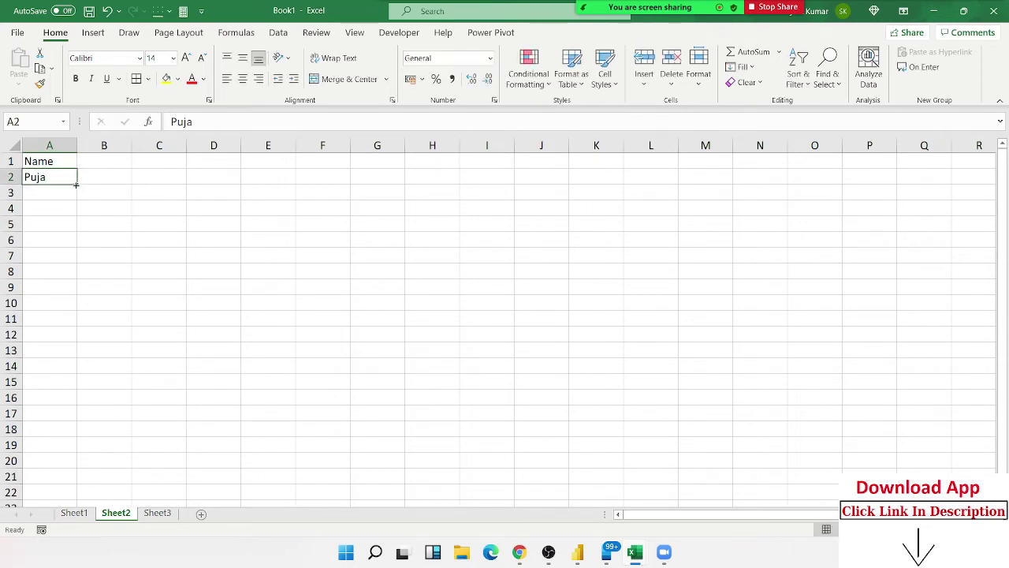
left_click_drag(77, 185, 50, 341)
Step: Add month headers JAN through JUN across B1:G1
left_click(97, 164)
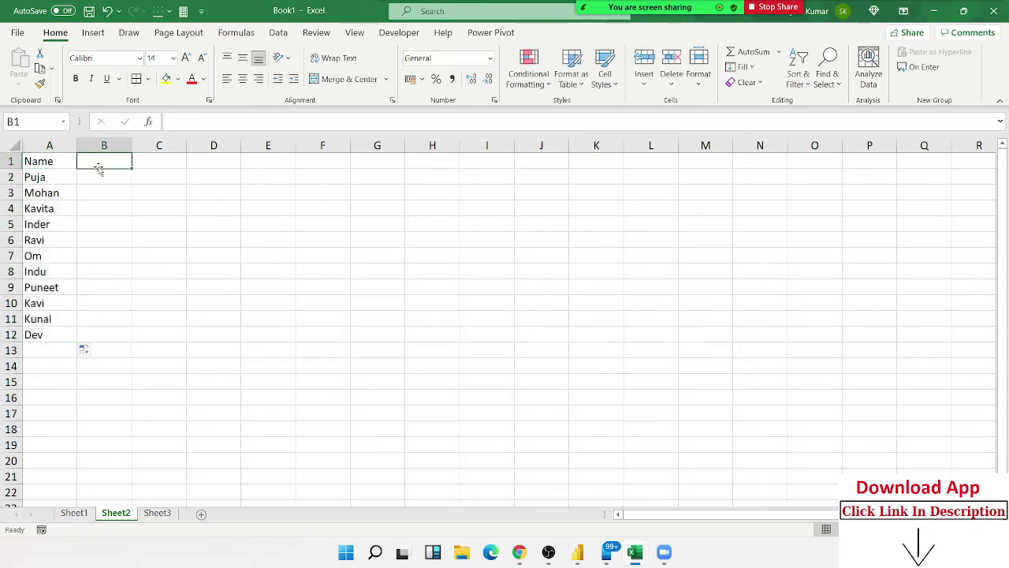
type("JAN")
key("Return")
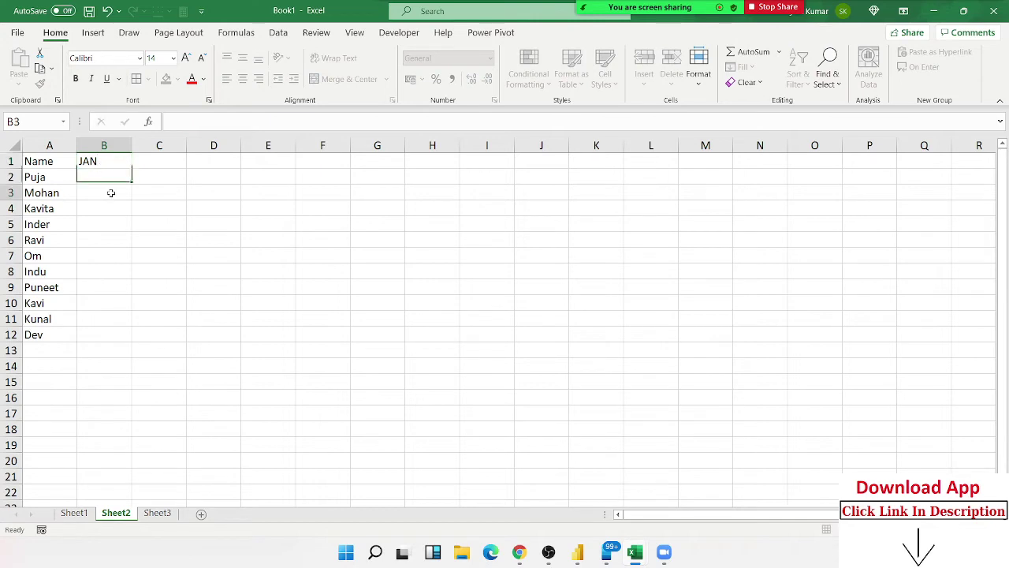
left_click(108, 192)
left_click(111, 163)
left_click_drag(127, 168, 385, 169)
left_click(106, 180)
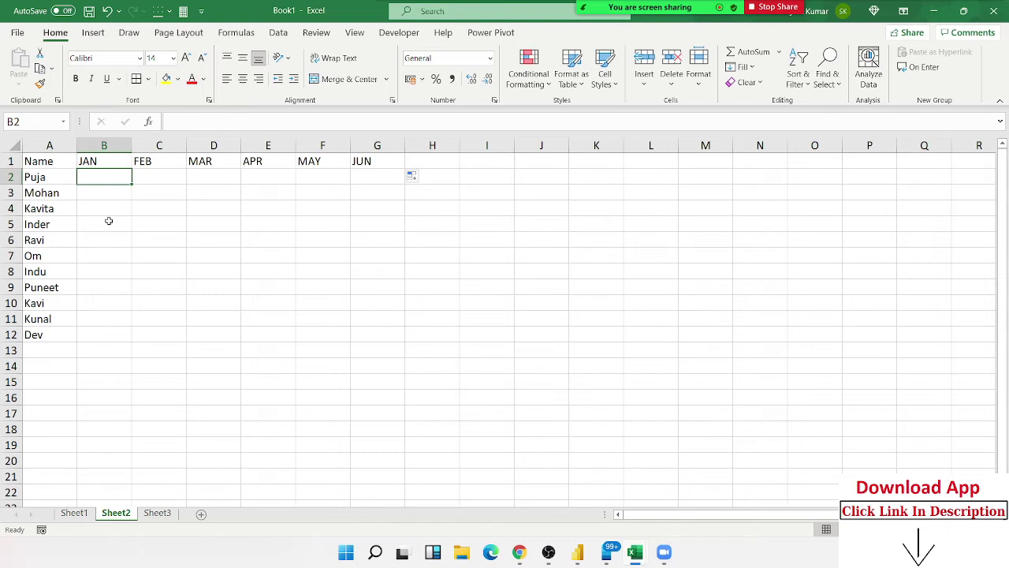
Step: Enter =RANDBETWEEN(10,90) in B2 and fill it across row 2 of the table area
type("=ra")
key("Down")
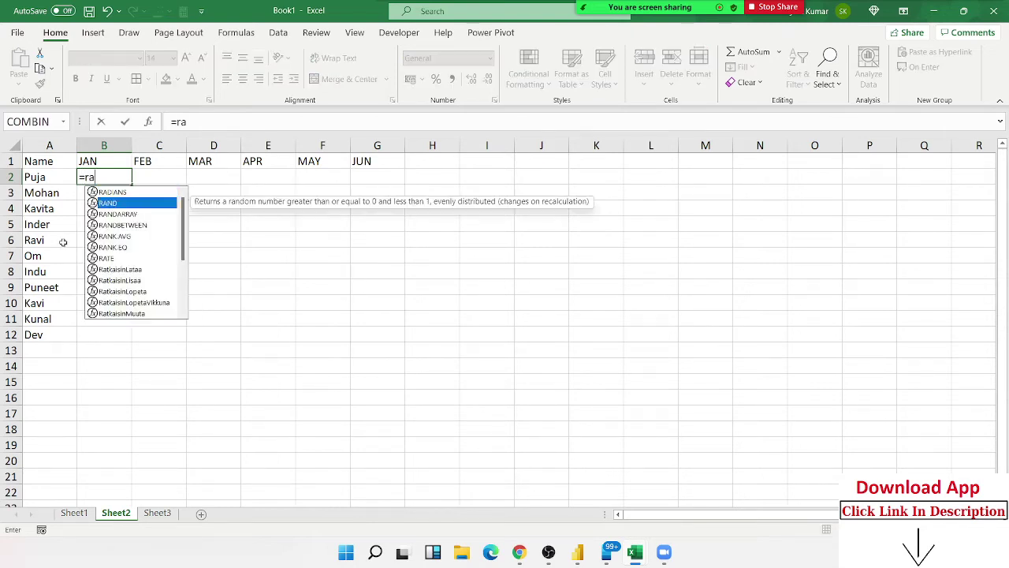
key("Down")
key("Down")
key("Tab")
type("10,")
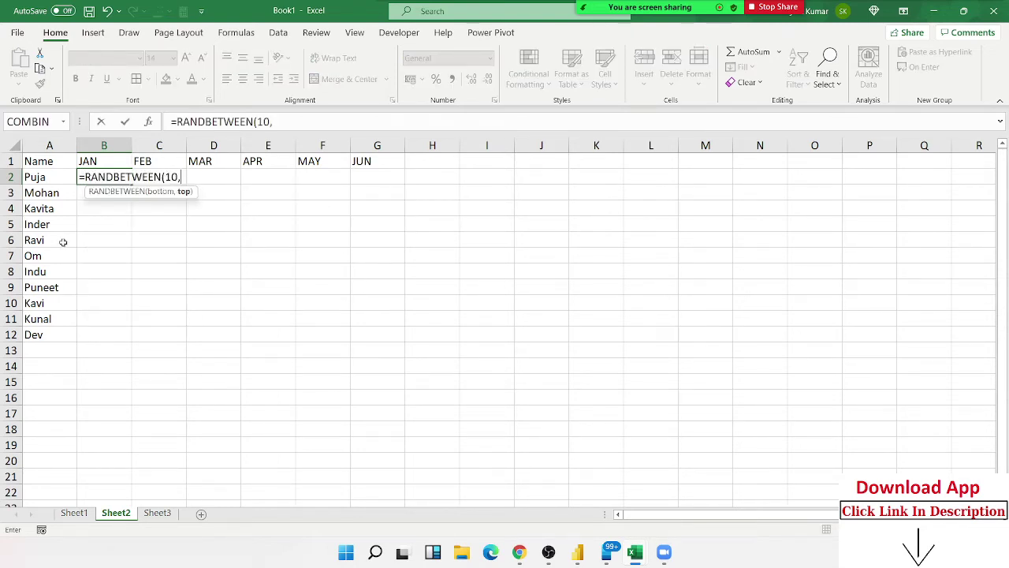
type("90")
key("Return")
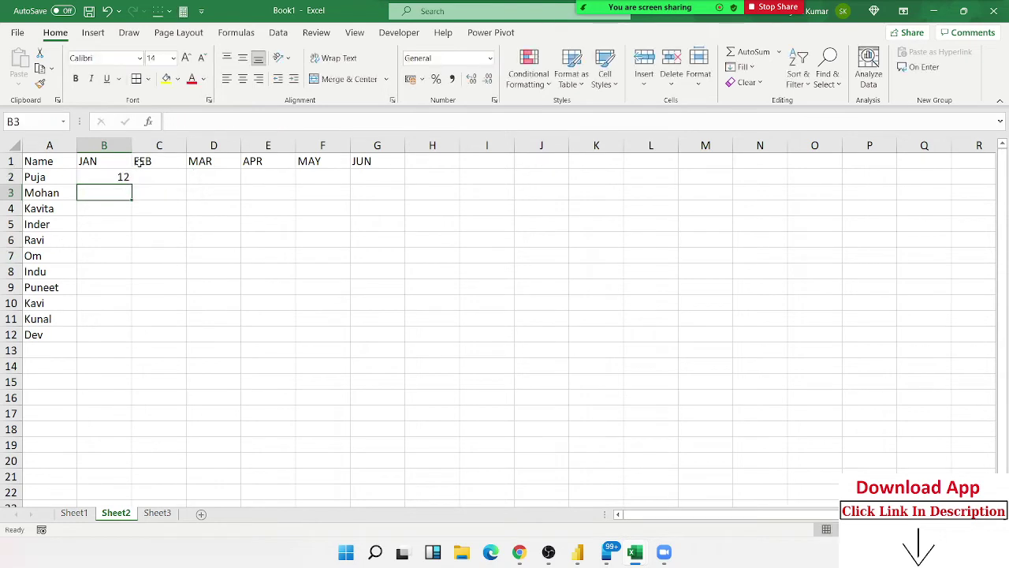
mouse_move(113, 175)
left_mouse_down()
mouse_move(351, 262)
mouse_move(361, 332)
left_mouse_up()
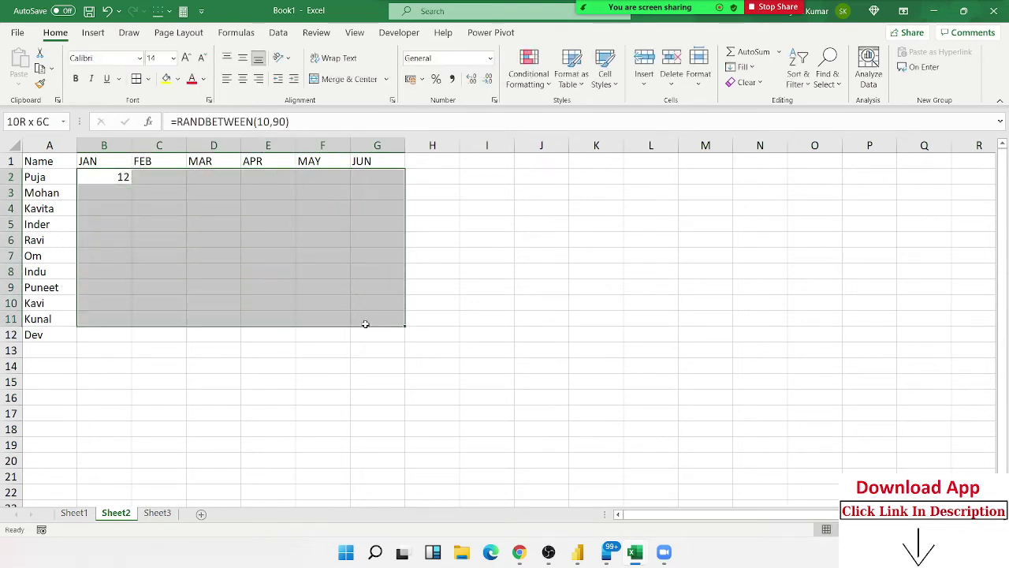
key("ctrl+r")
Step: Fill RANDBETWEEN down B2:G12 and paste the table over itself as fixed values
key("ctrl+d")
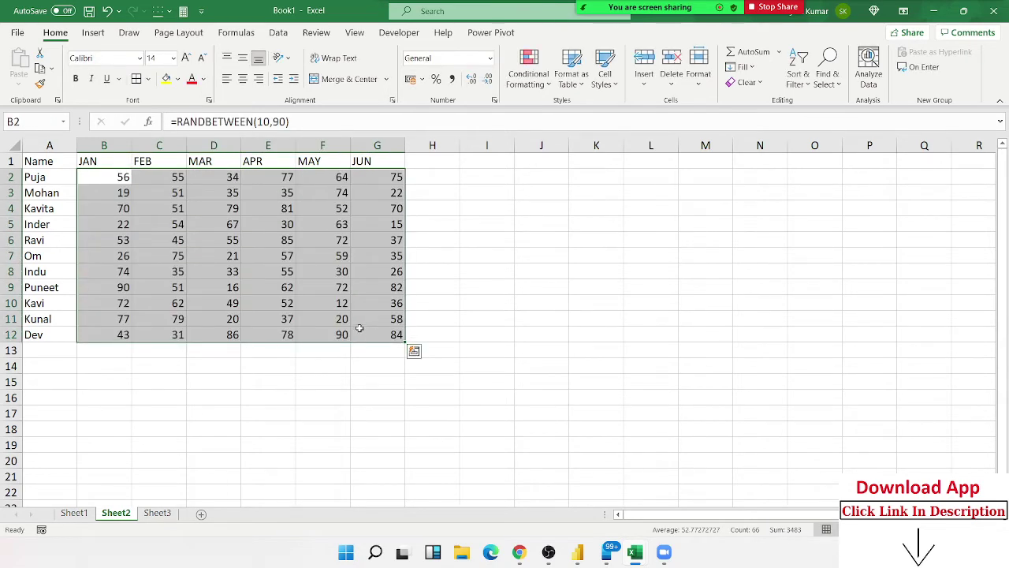
key("ctrl+c")
left_click(18, 83)
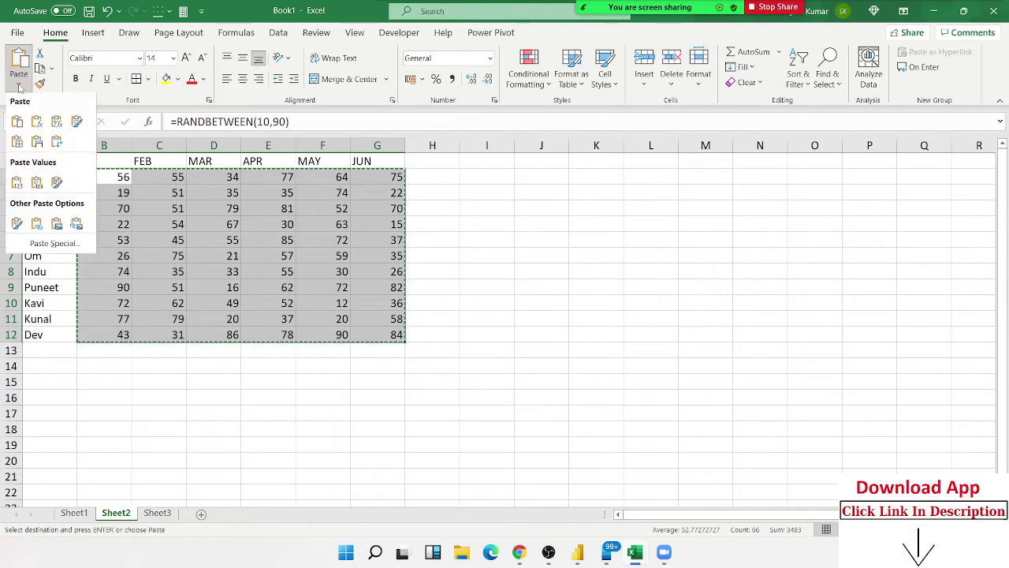
left_click(13, 191)
key("Escape")
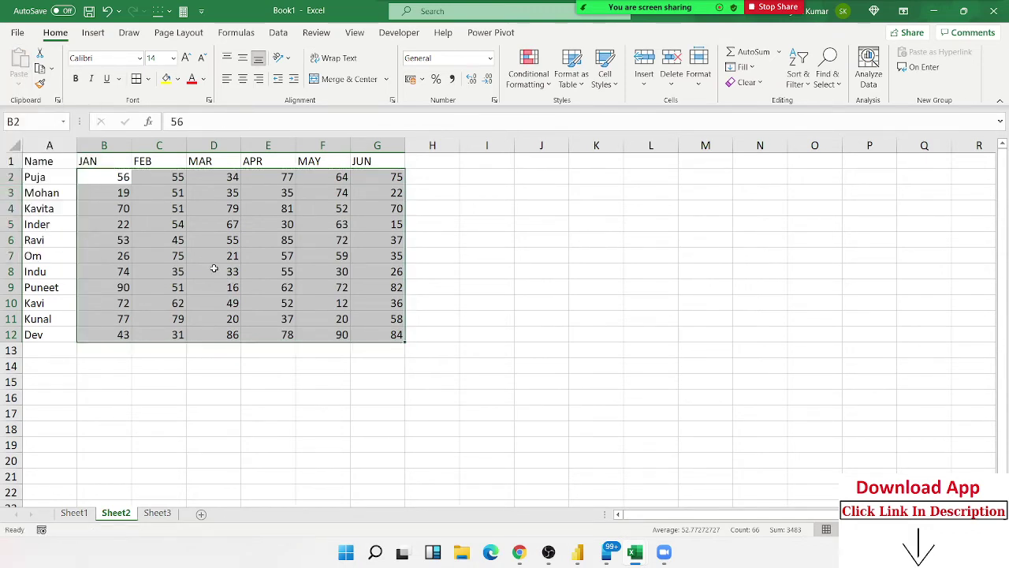
left_click(179, 260)
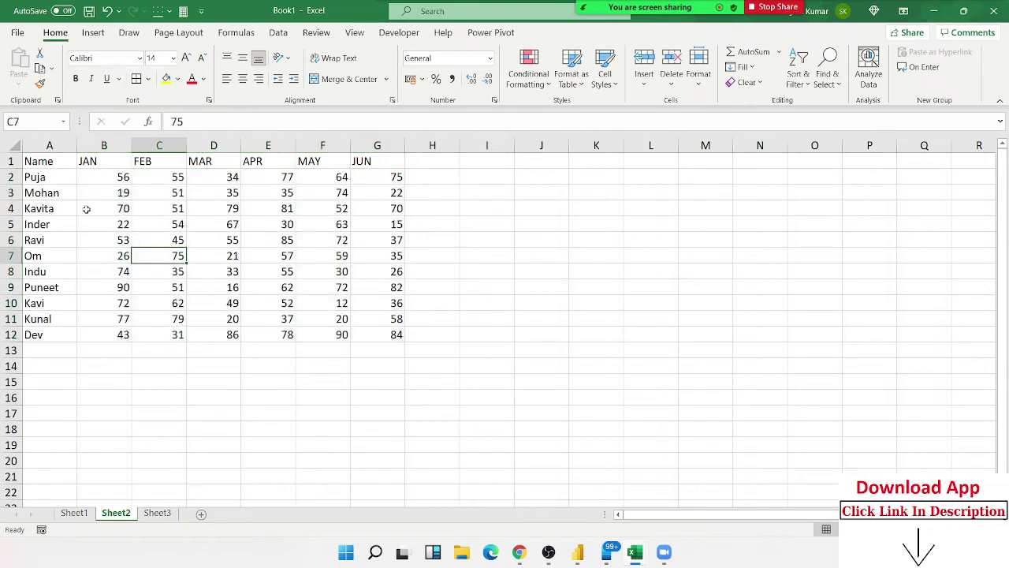
mouse_move(51, 162)
left_mouse_down()
mouse_move(118, 180)
mouse_move(376, 161)
left_mouse_up()
left_click(117, 160)
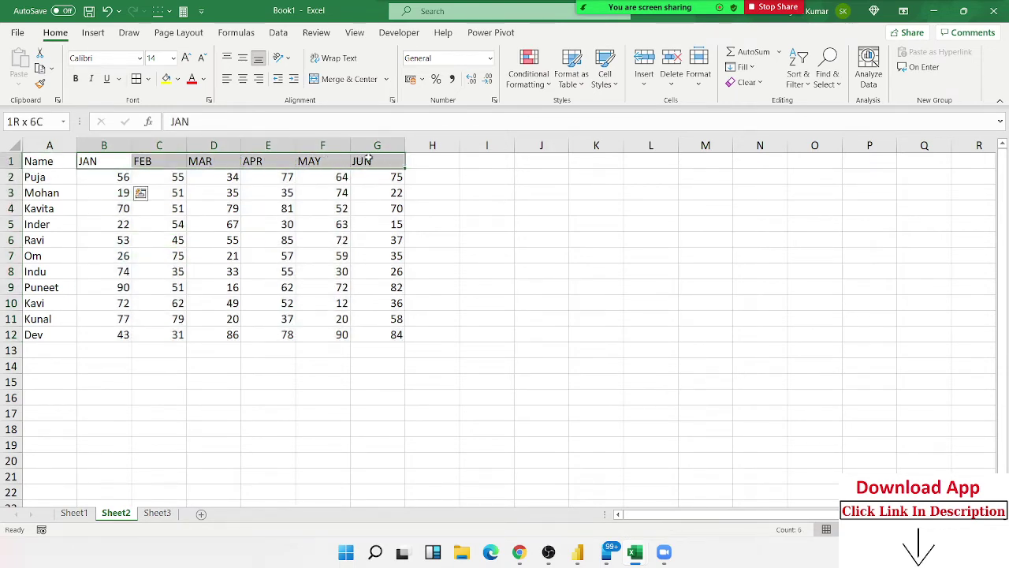
Step: Copy the JAN–JUN headers to I1:N1 and enter =RANDBETWEEN(10,90) in I2
key("ctrl+c")
left_click(503, 167)
key("ctrl+v")
left_click(489, 177)
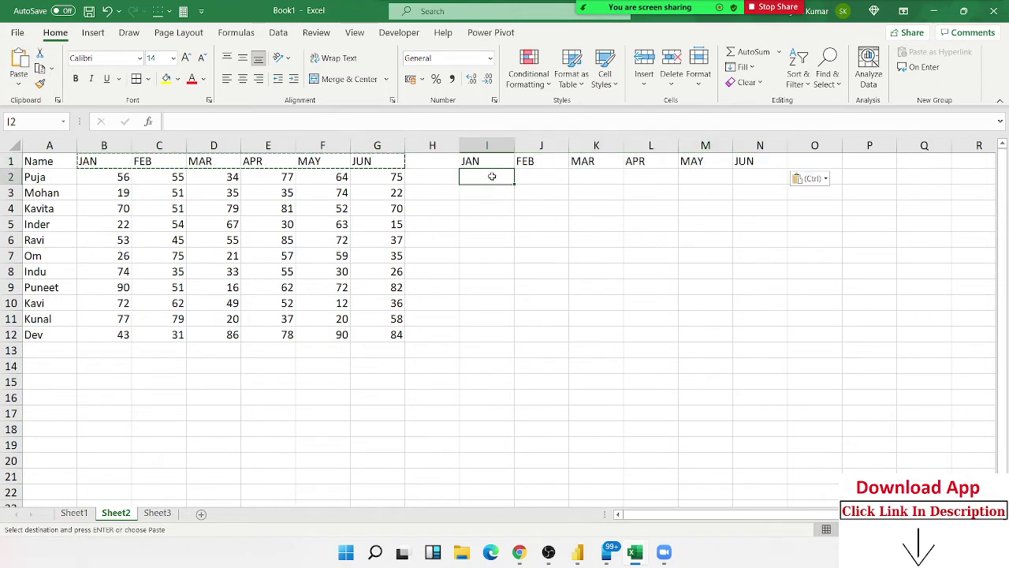
type("=ra")
key("Down")
key("Down")
key("Down")
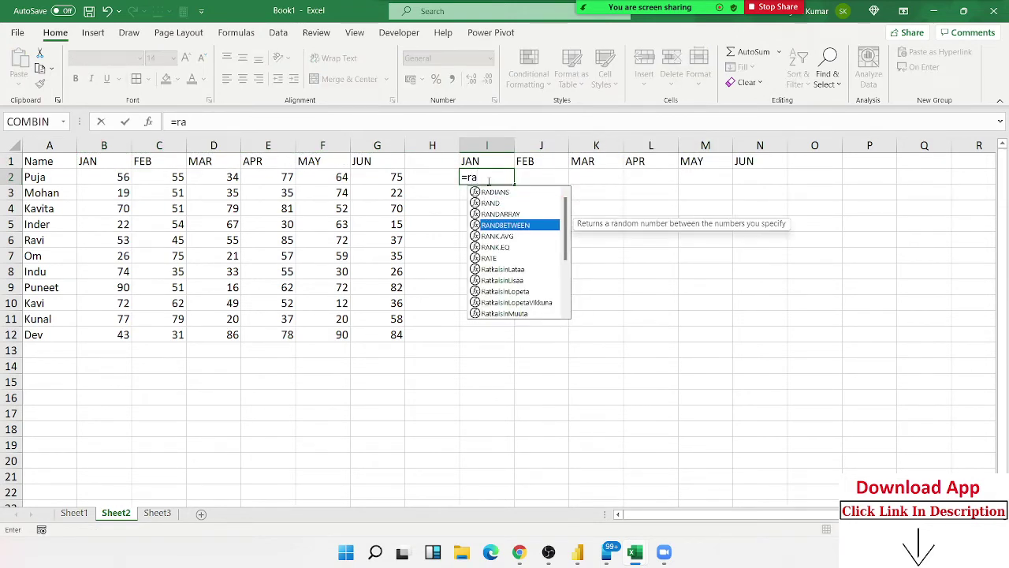
key("Tab")
type("10")
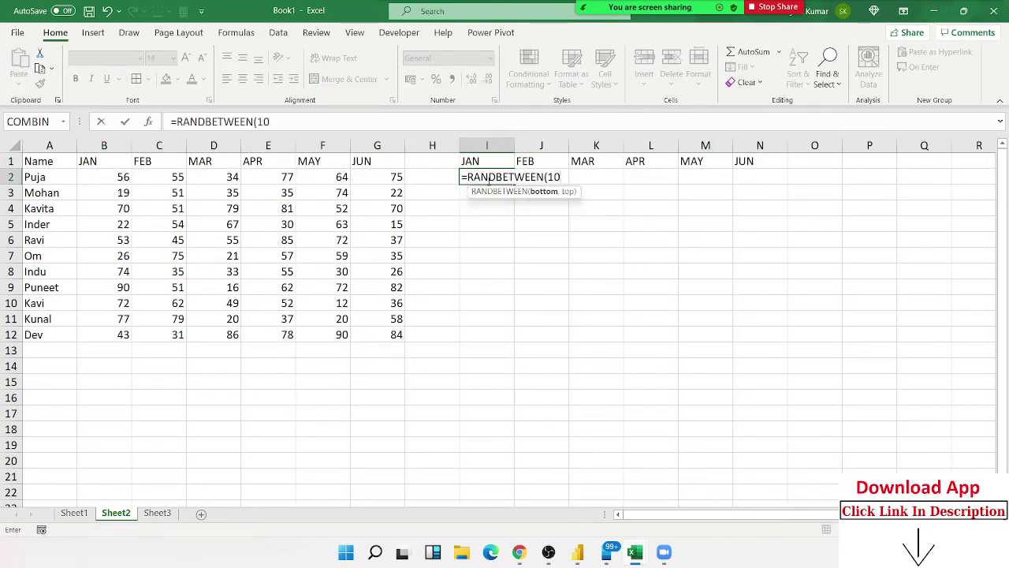
type(",90")
key("Return")
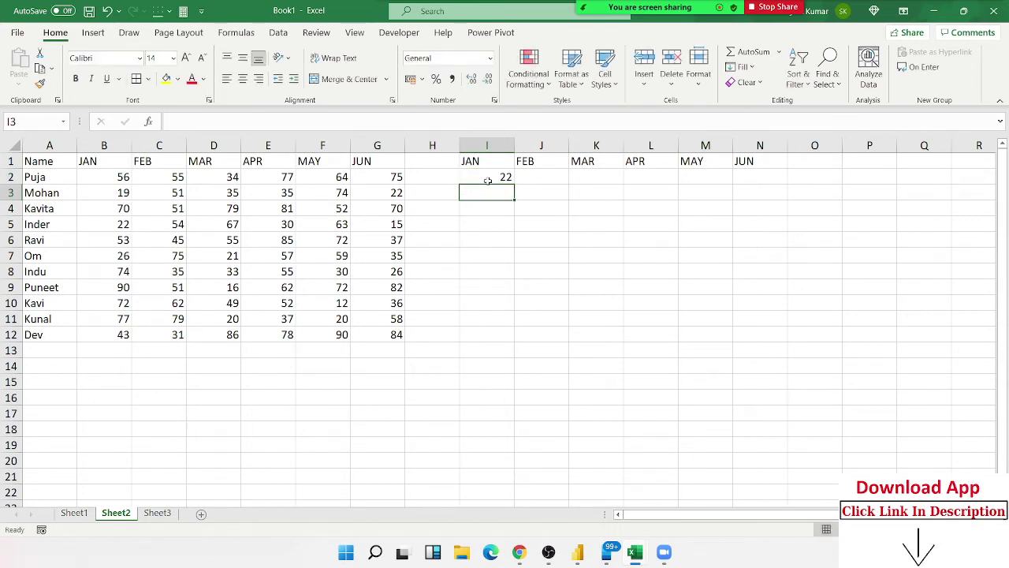
Step: Fill the formula over I2:N12 and paste it back as fixed values
mouse_move(505, 181)
left_mouse_down()
mouse_move(643, 317)
mouse_move(742, 327)
left_mouse_up()
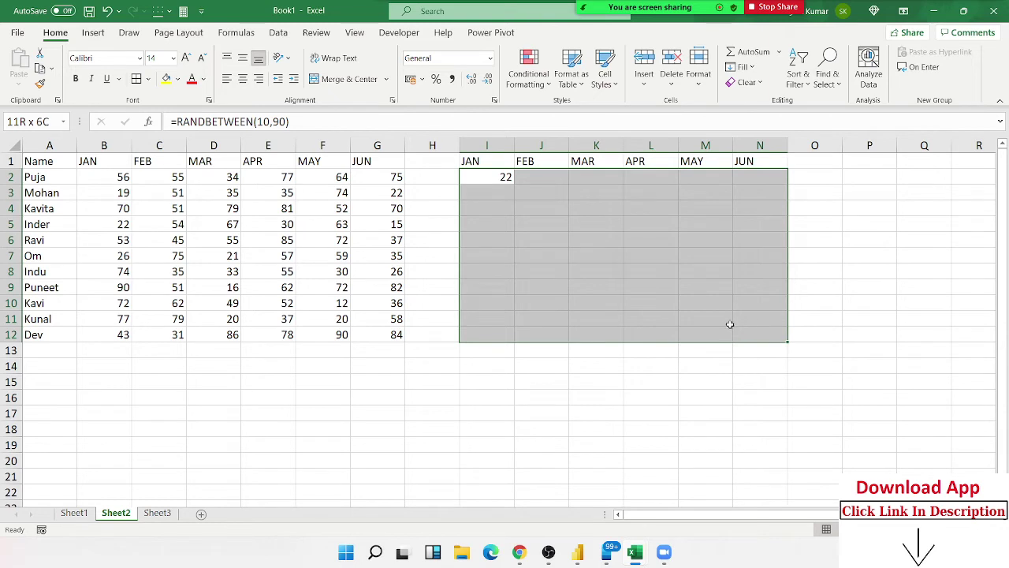
key("ctrl+d")
key("ctrl+r")
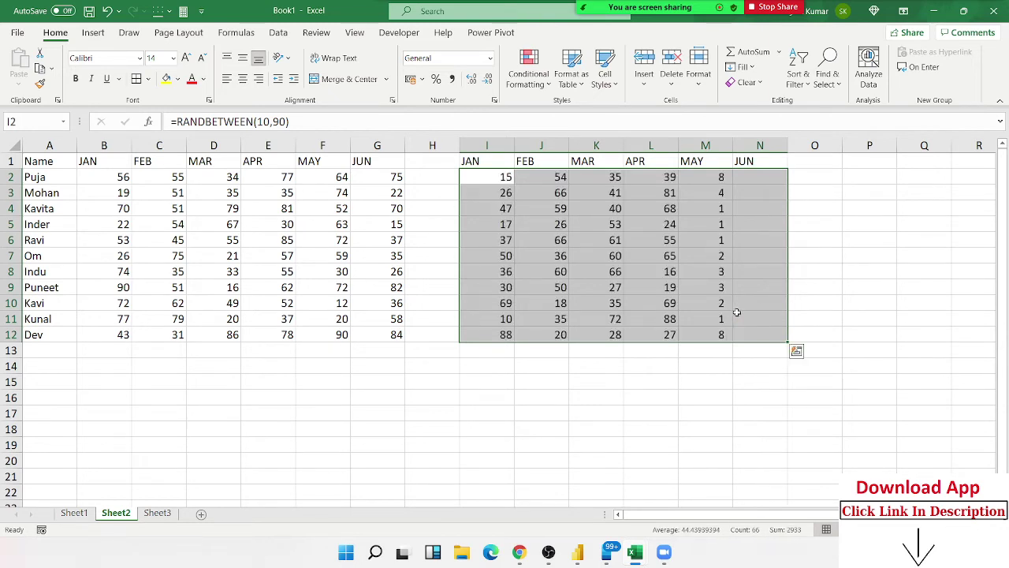
key("ctrl+c")
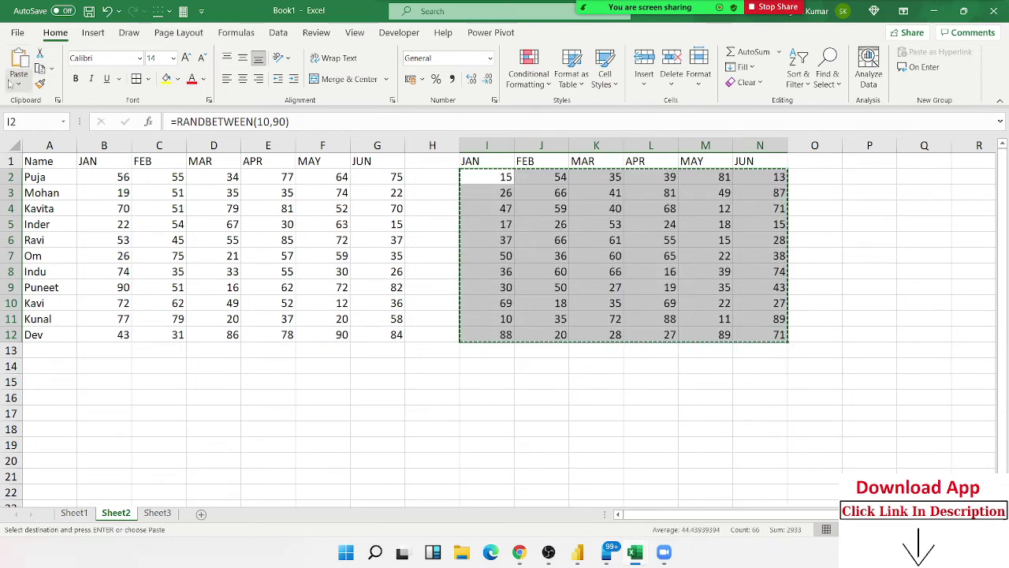
left_click(18, 83)
left_click(18, 183)
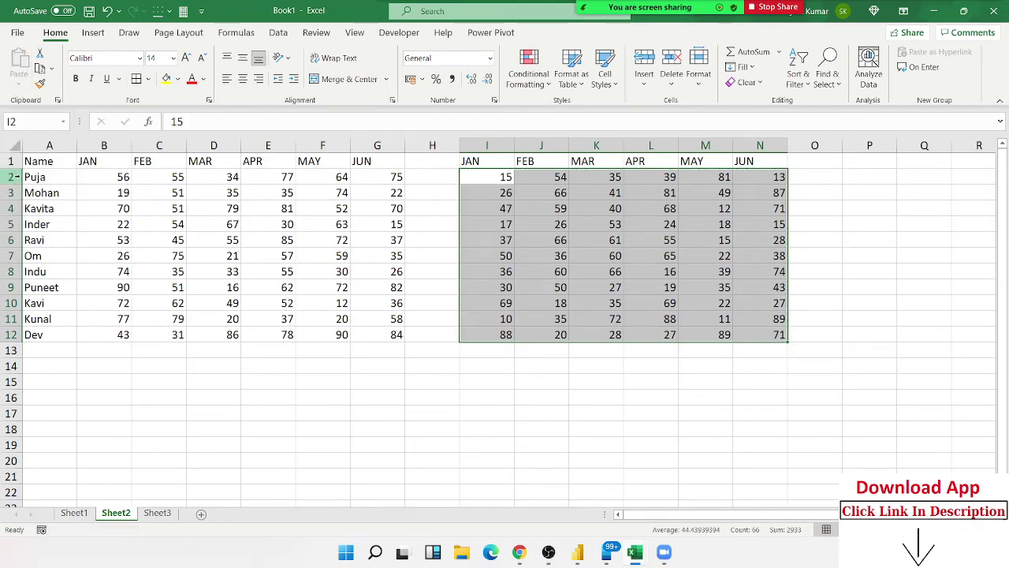
Step: Copy the divisor numbers I2:N12 and open Paste Special on cell B2
left_click(114, 176)
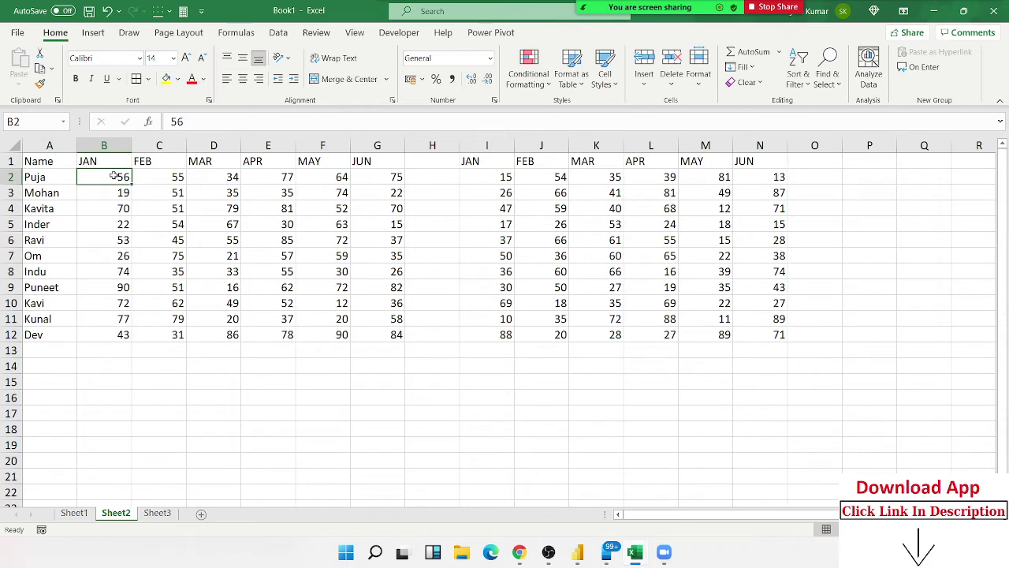
mouse_move(497, 177)
left_mouse_down()
mouse_move(726, 288)
mouse_move(753, 349)
left_mouse_up()
key("ctrl+q")
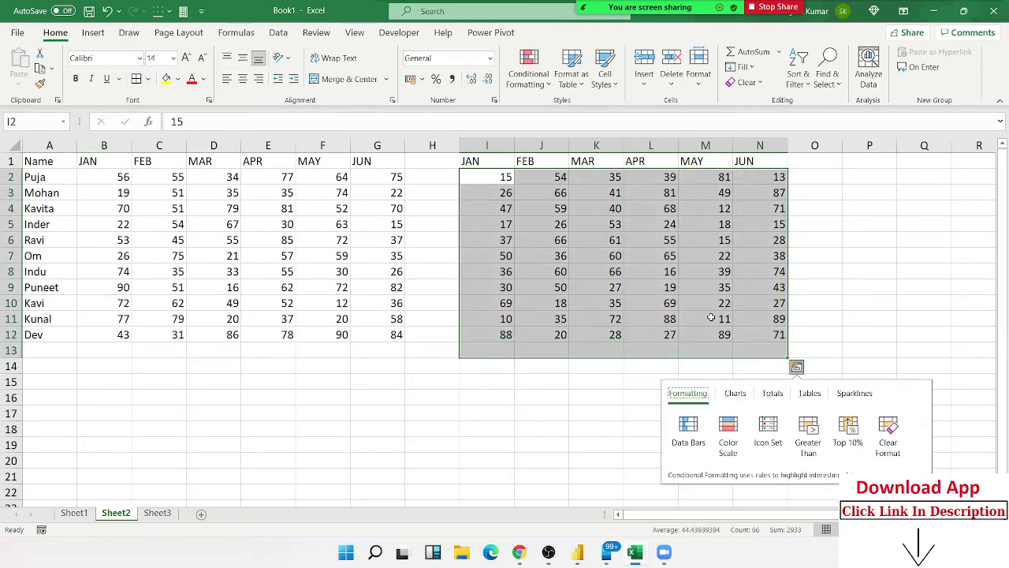
key("Escape")
left_click_drag(482, 180, 753, 339)
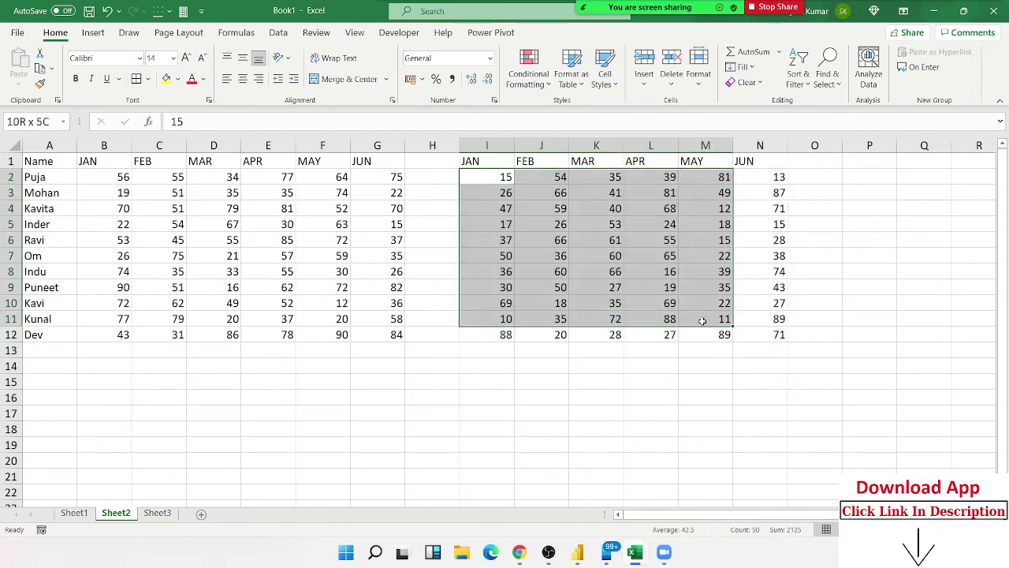
key("ctrl+c")
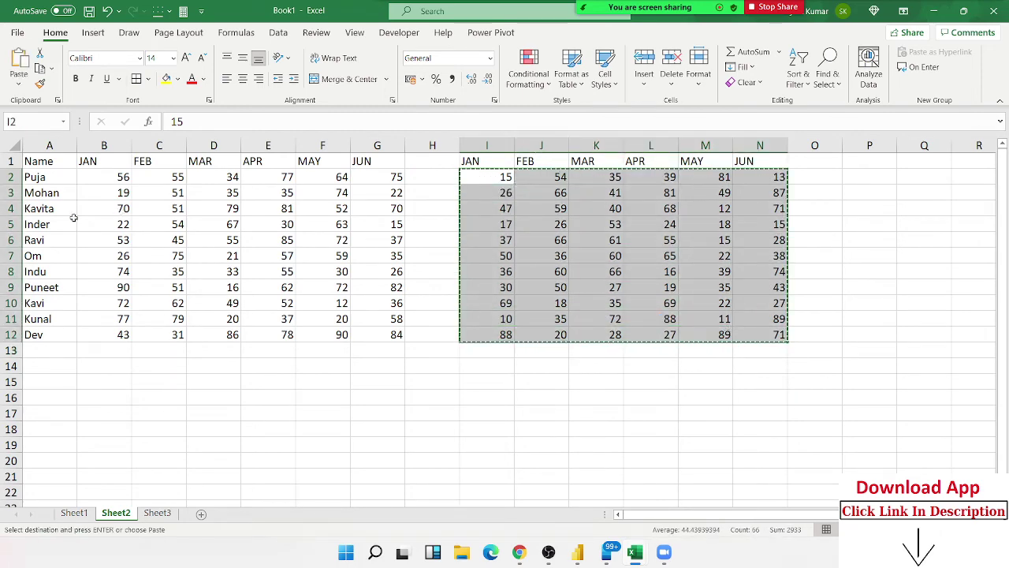
right_click(94, 181)
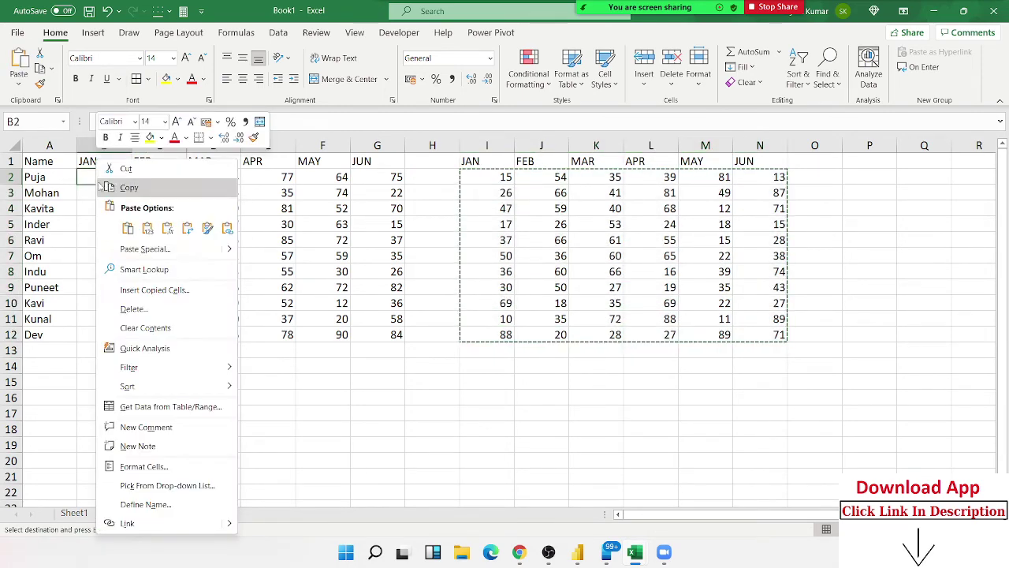
left_click(142, 249)
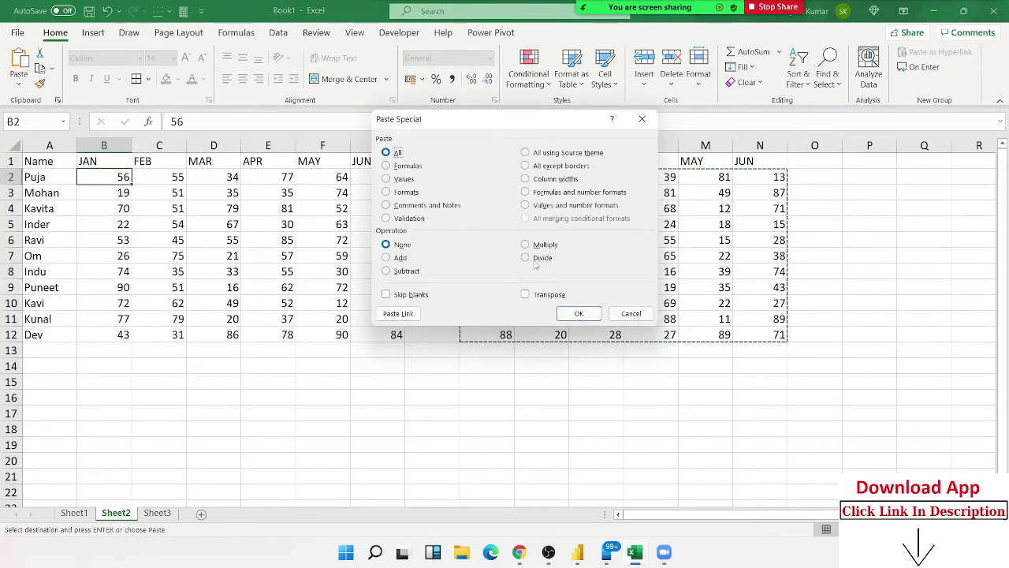
Step: Paste-divide B2:G12 by the copied values and show the quotients as percentages (B2 reads 373%)
left_click(525, 258)
left_click_drag(497, 128, 402, 231)
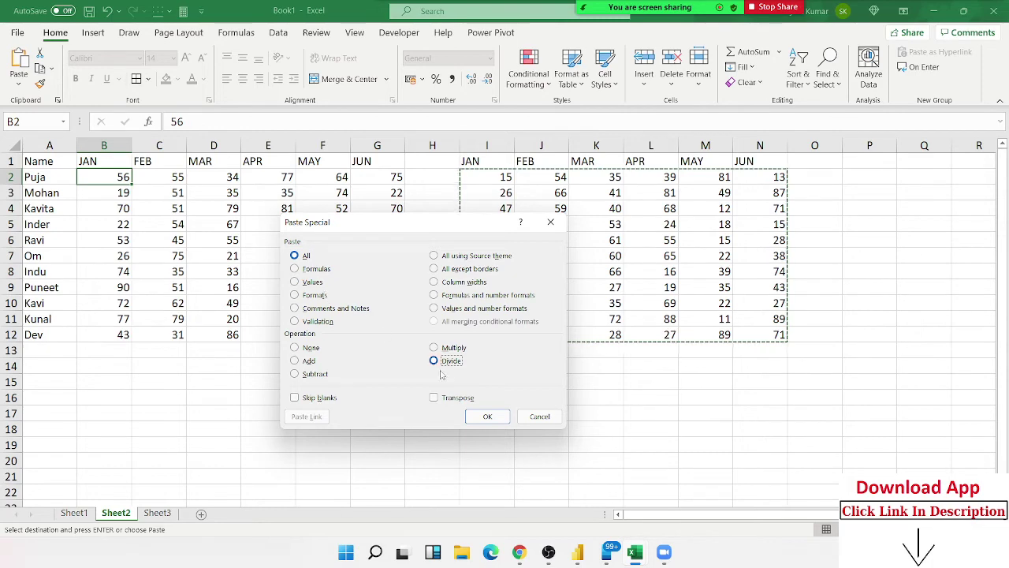
left_click(490, 418)
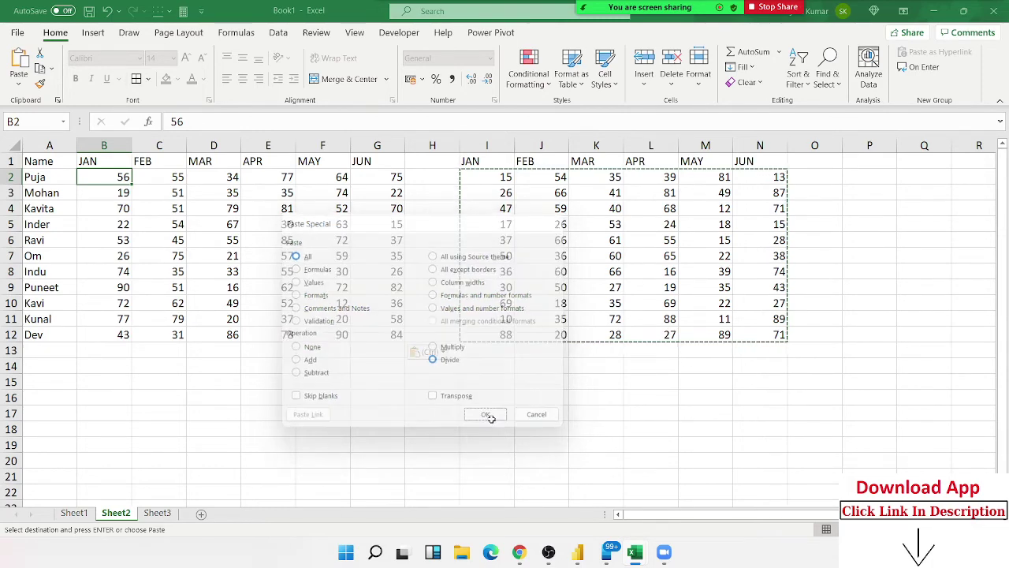
left_click(435, 79)
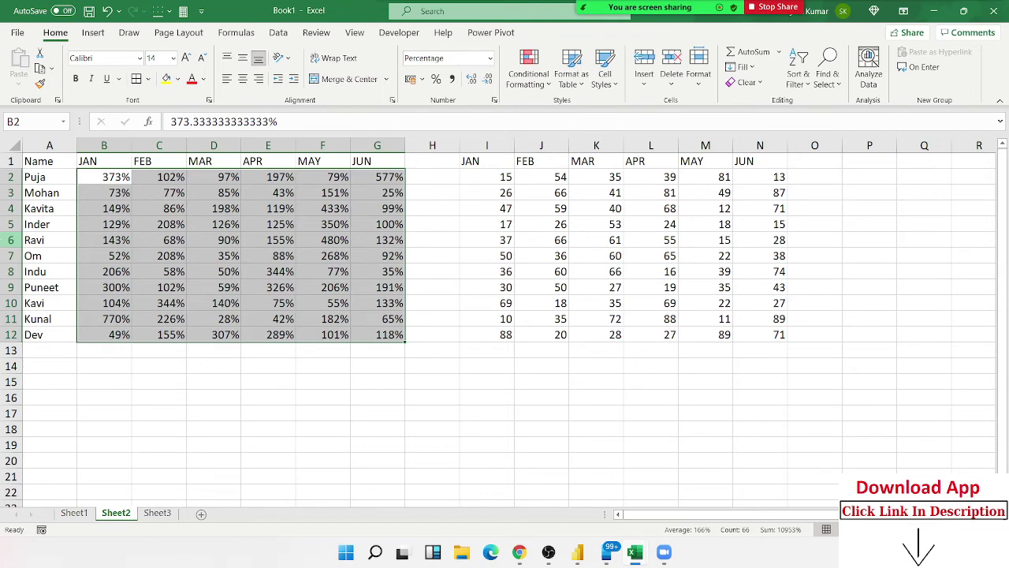
Step: Undo the percent format and the division so B2 reads 56 again
key("ctrl+z")
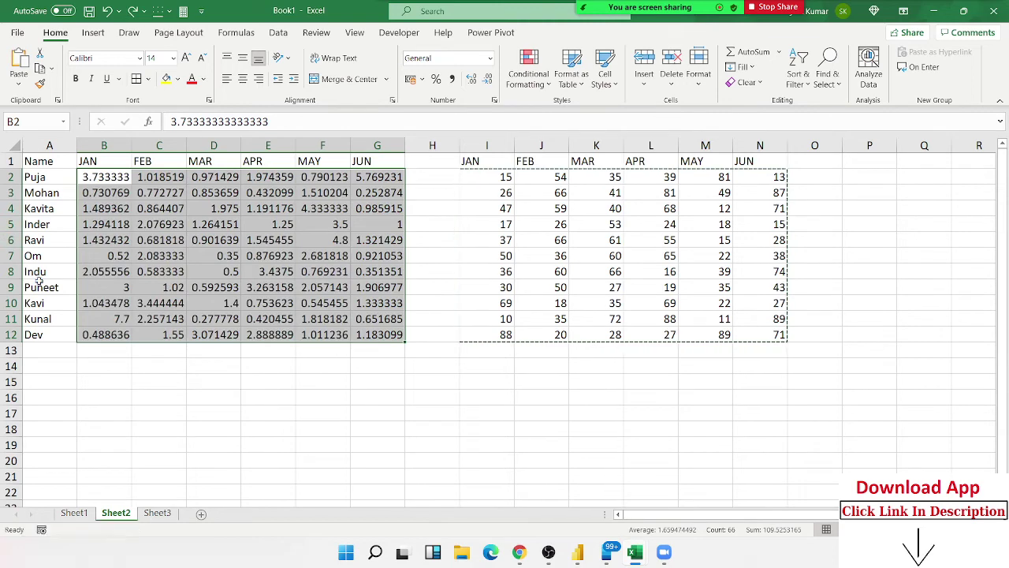
key("ctrl+z")
left_click_drag(222, 316, 258, 357)
left_click(258, 357)
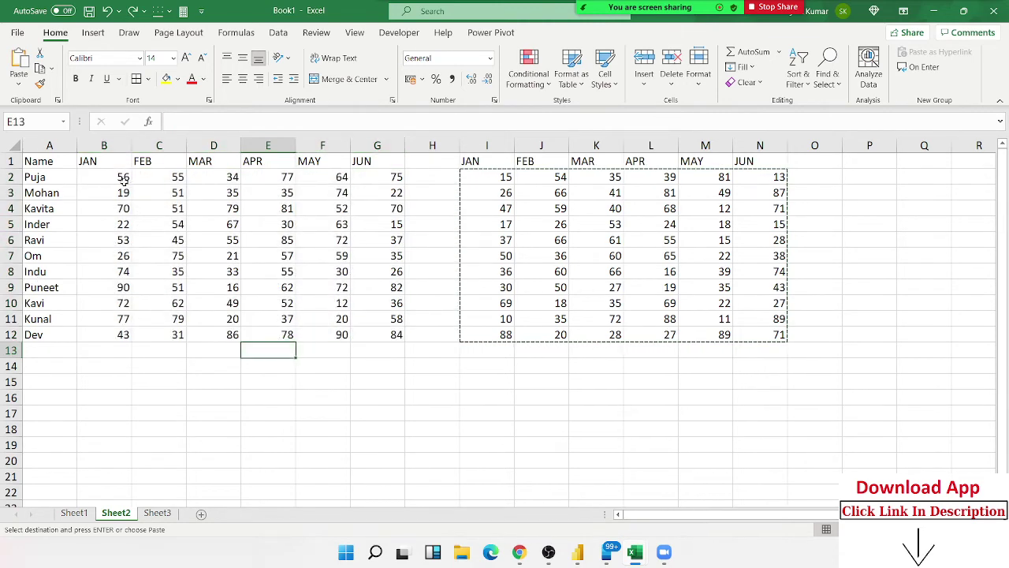
Step: Annotate the shared screen with brackets, curves, 5s and an arrow from the divisor table to the Sheet2 table
left_click(124, 179)
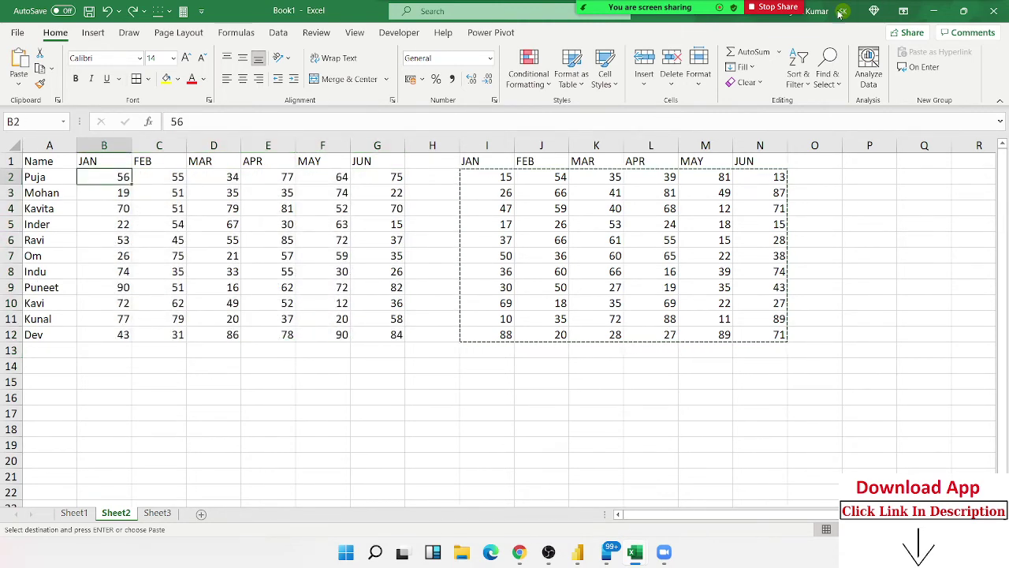
mouse_move(649, 7)
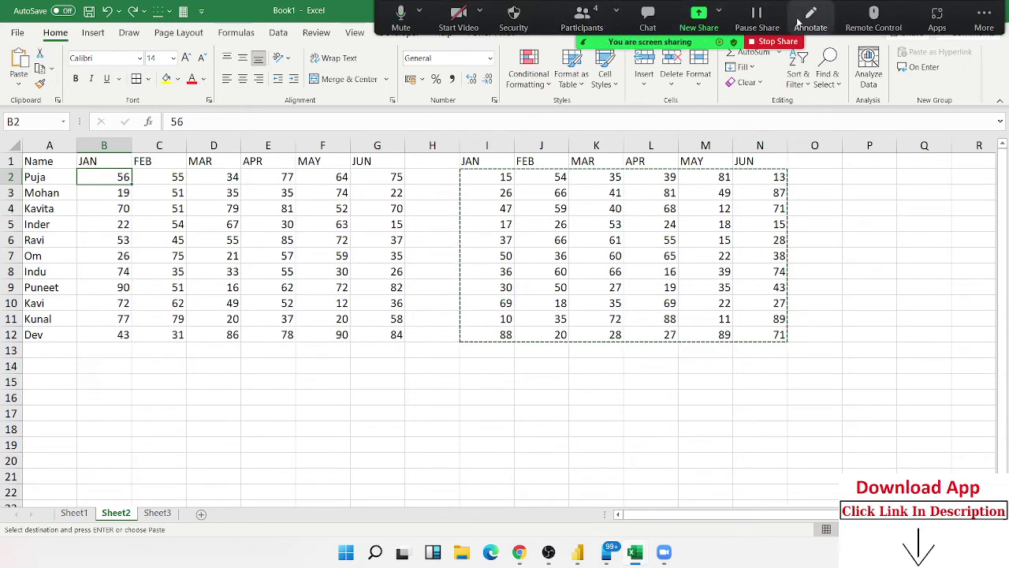
left_click(810, 14)
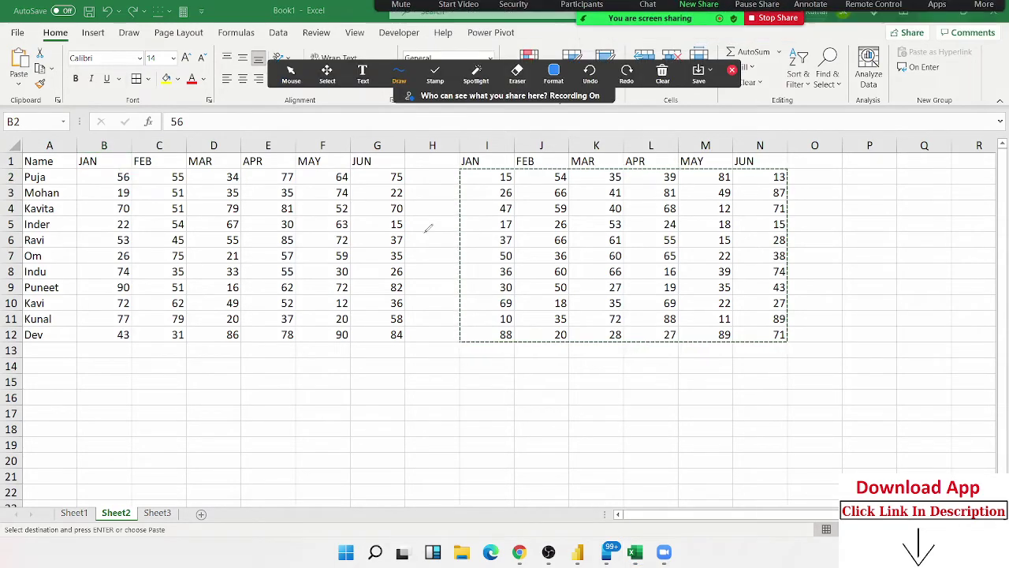
left_click_drag(423, 233, 390, 376)
left_click_drag(637, 230, 760, 305)
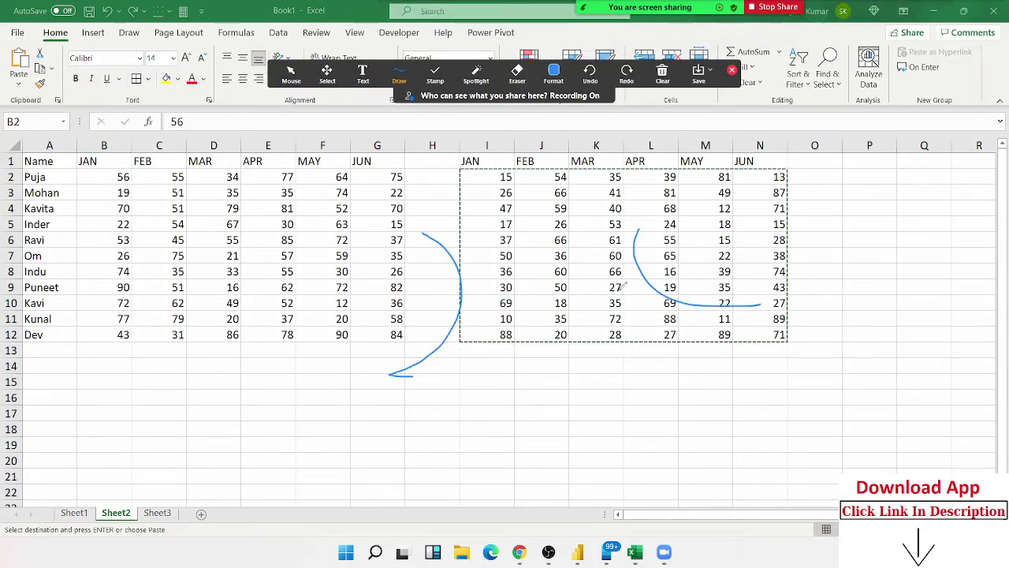
mouse_move(501, 247)
left_mouse_down()
mouse_move(552, 239)
mouse_move(541, 272)
mouse_move(493, 313)
left_mouse_up()
mouse_move(588, 231)
left_mouse_down()
mouse_move(612, 297)
mouse_move(580, 280)
left_mouse_up()
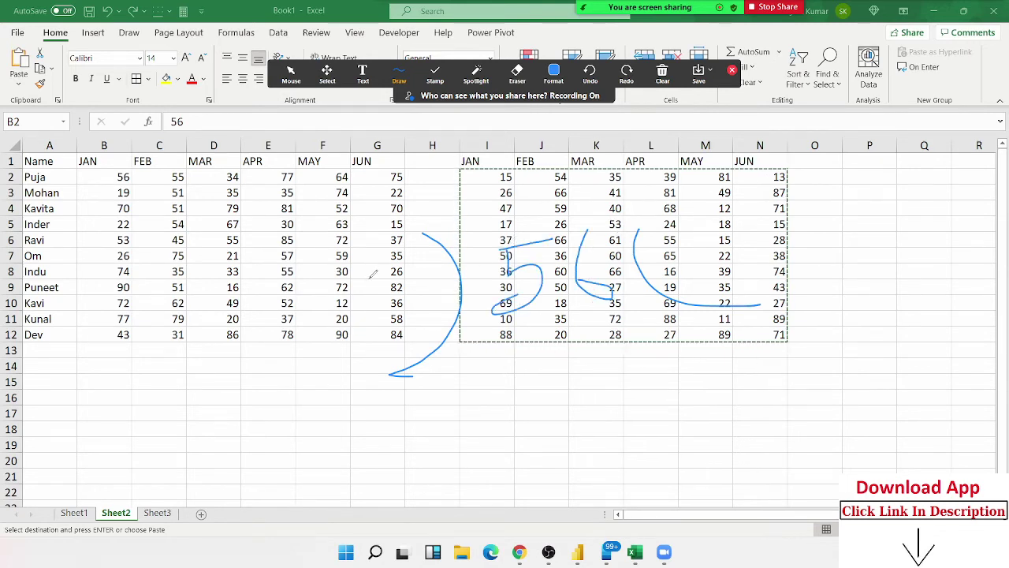
left_click_drag(369, 278, 365, 333)
left_click_drag(409, 274, 377, 329)
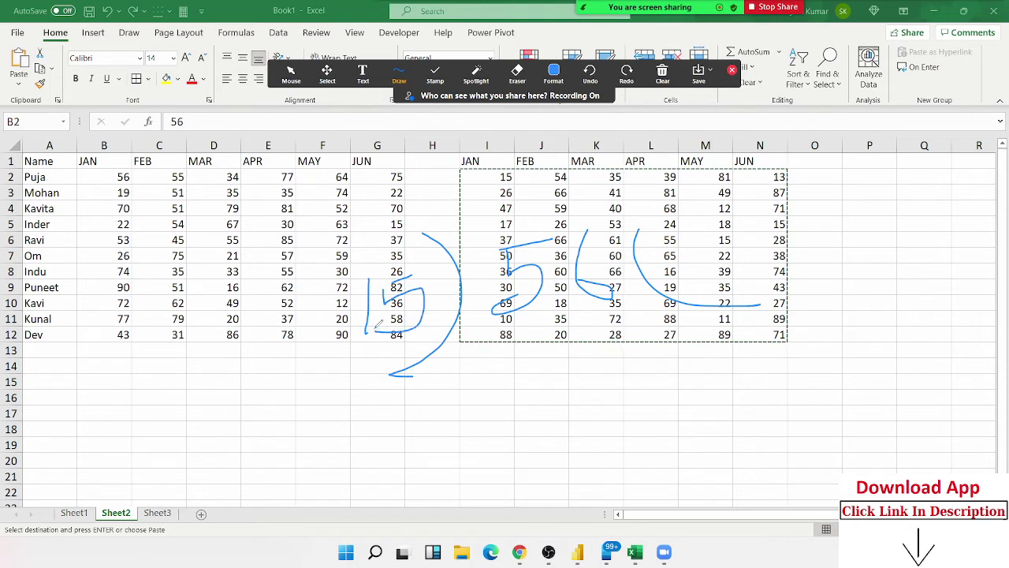
left_click_drag(389, 269, 448, 168)
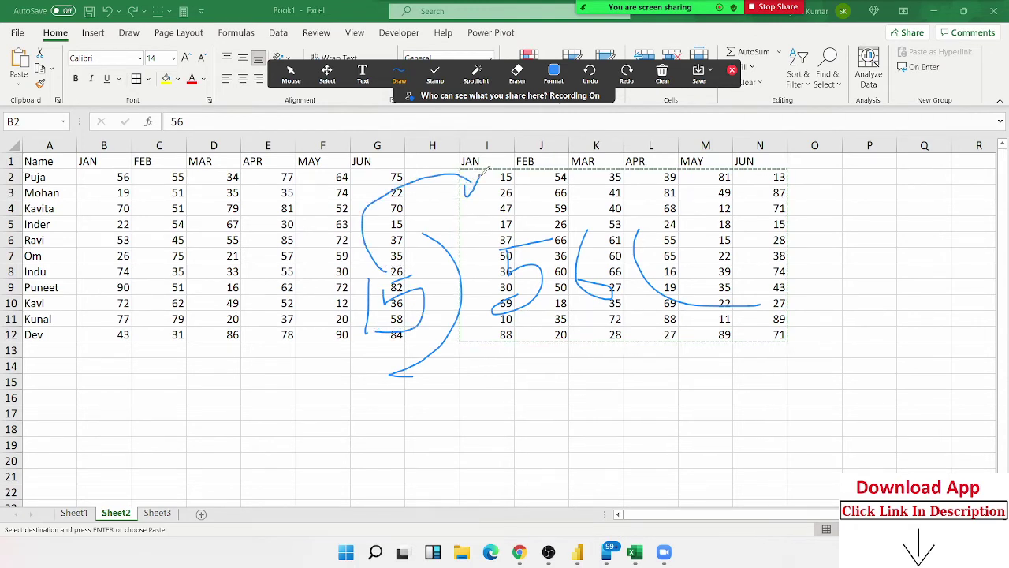
mouse_move(557, 290)
left_mouse_down()
mouse_move(129, 371)
mouse_move(183, 372)
left_mouse_up()
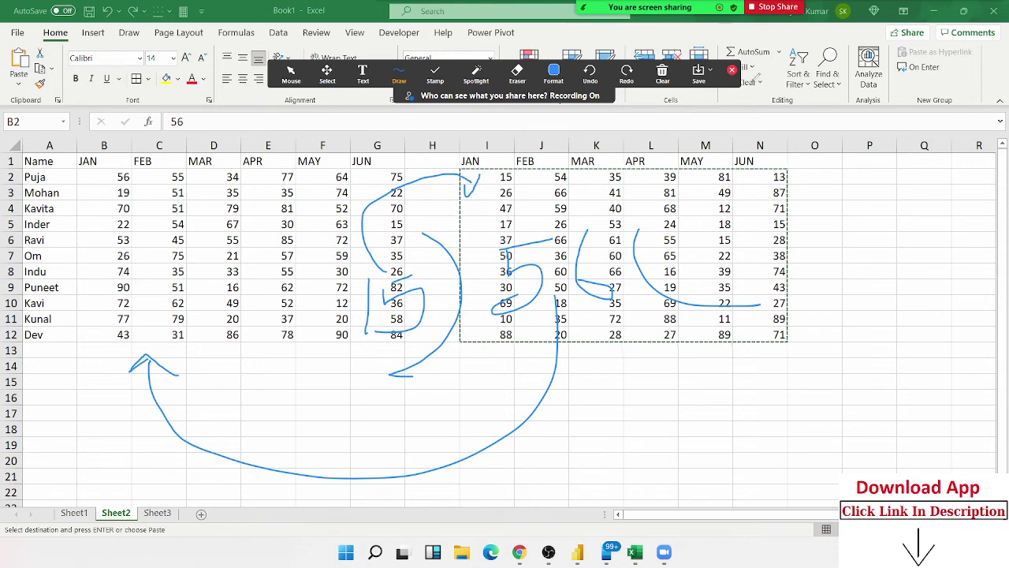
Step: Clear all Zoom drawings, close the annotation toolbar, and cancel Excel's pending copy
left_click(732, 70)
mouse_move(620, 15)
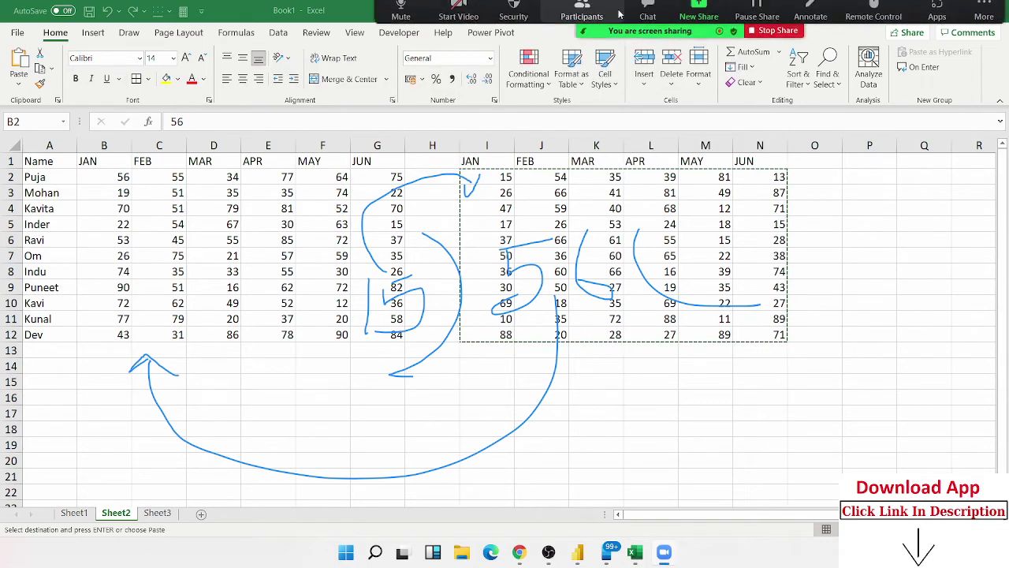
left_click(812, 15)
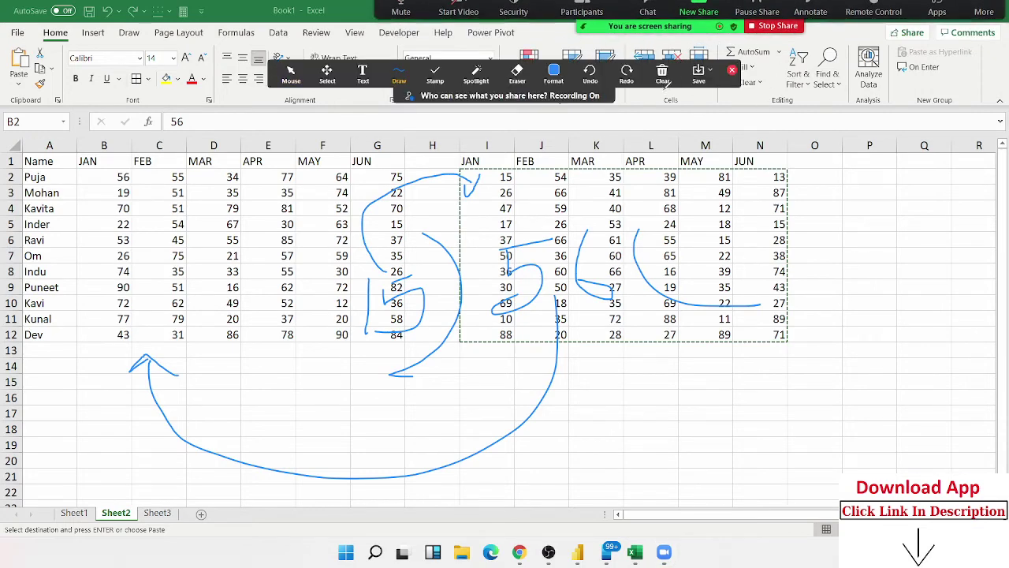
left_click(663, 72)
left_click(667, 125)
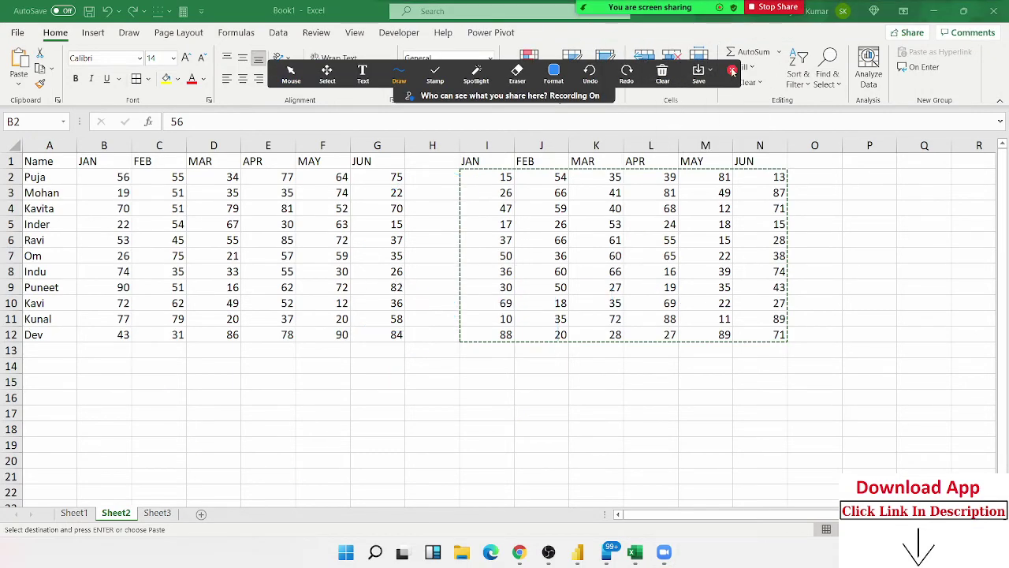
left_click(733, 70)
key("Escape")
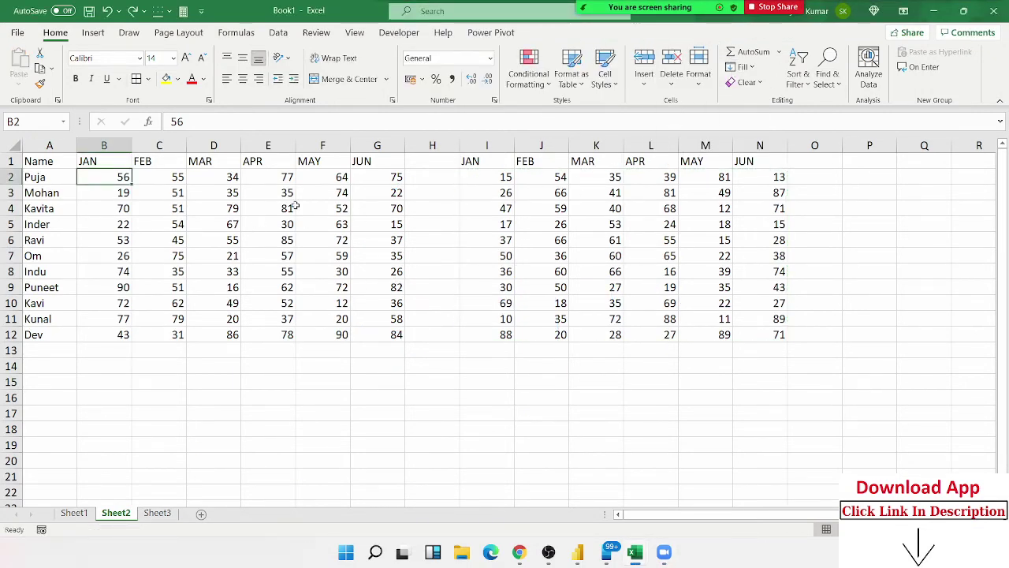
Step: Enter =RANDBETWEEN(10,90) in cell B2
mouse_move(159, 192)
left_mouse_down()
mouse_move(118, 178)
mouse_move(111, 206)
left_mouse_up()
left_click(117, 179)
type("=ra")
key("Down")
key("Down")
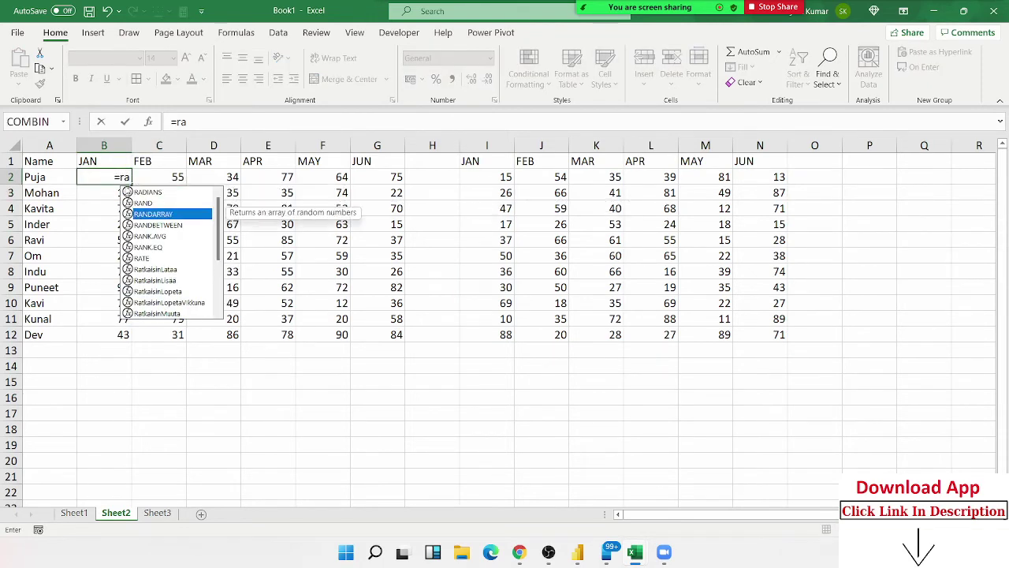
key("Down")
key("Tab")
type("10,")
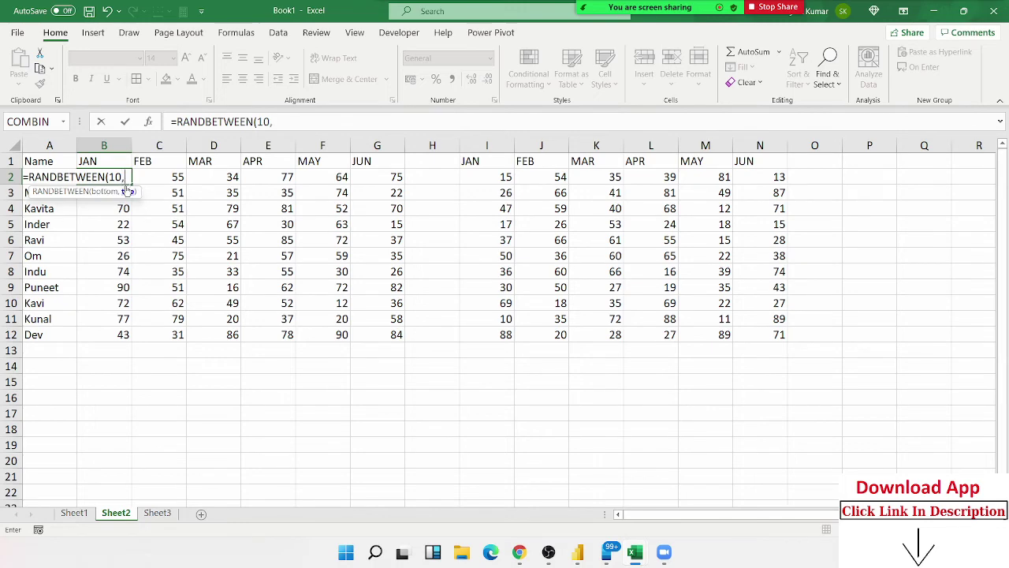
type("90")
key("Return")
Step: Copy B2's RANDBETWEEN formula across the whole B2:G12 table
left_click(125, 181)
key("ctrl+shift+Right")
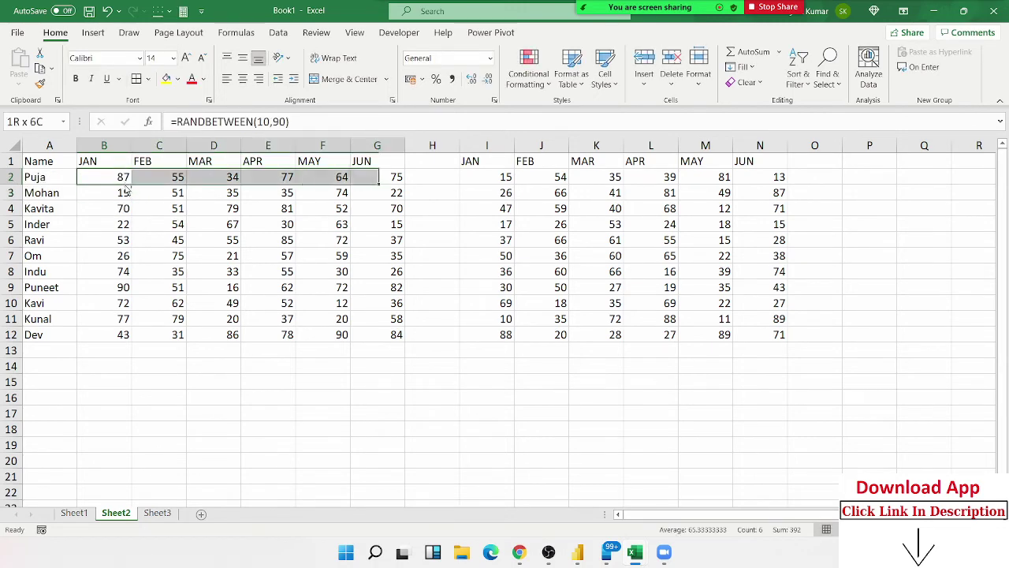
key("ctrl+shift+Down")
key("ctrl+v")
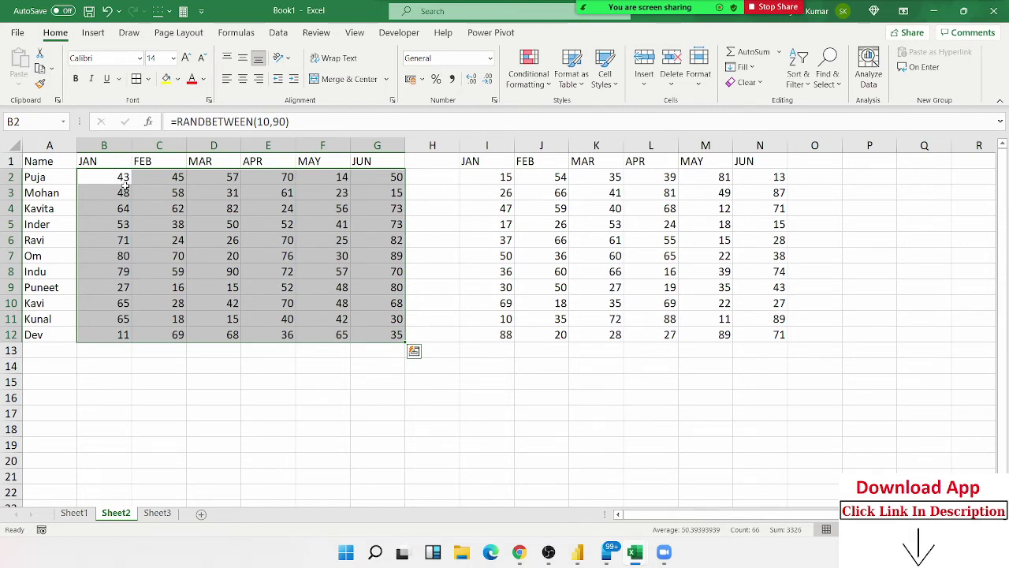
key("Escape")
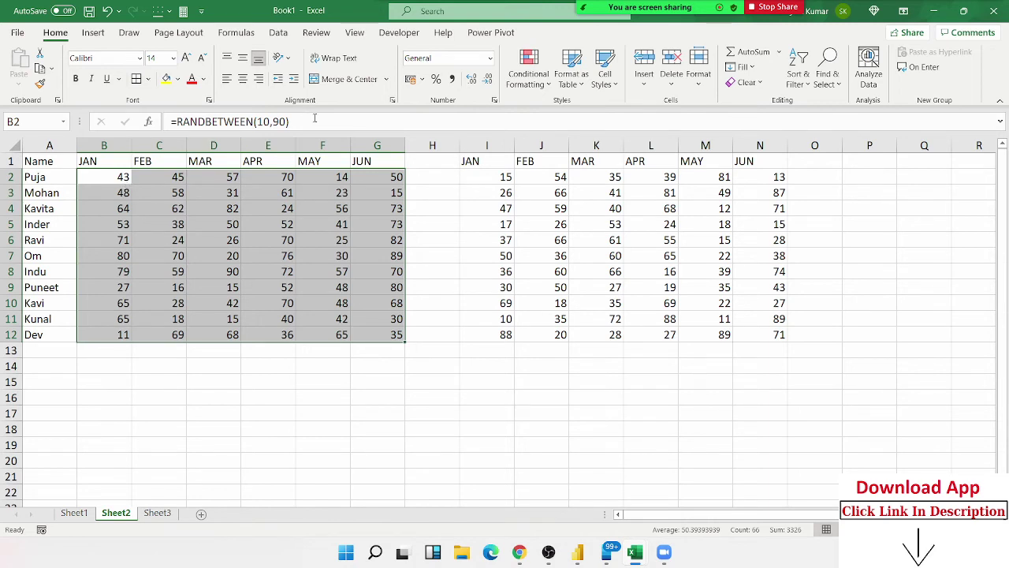
Step: Try appending /15 to B2's formula, cancel the edit, and select the divisor values I2:N12
left_click(315, 117)
type("/")
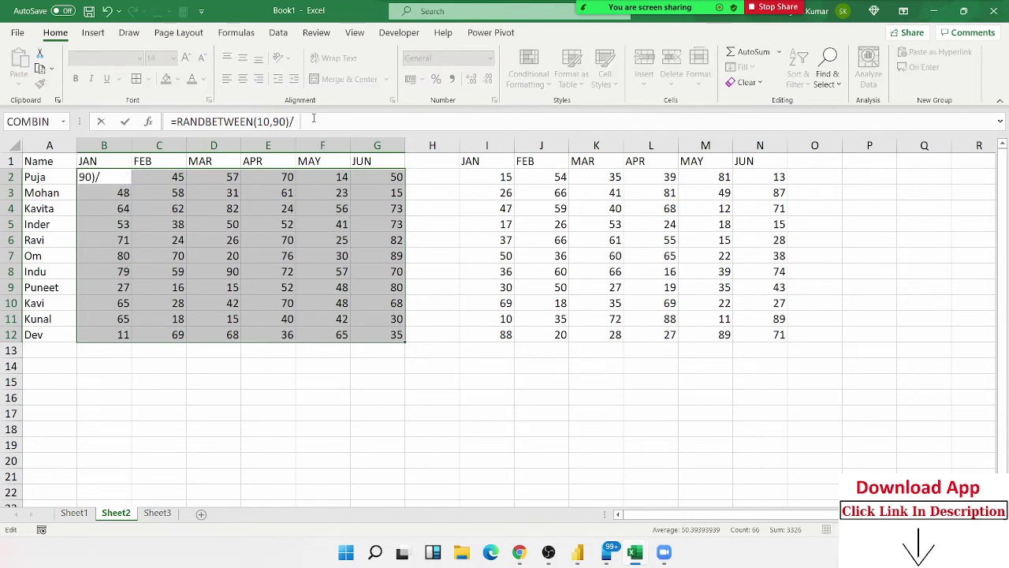
type("15")
left_click(313, 117)
key("Escape")
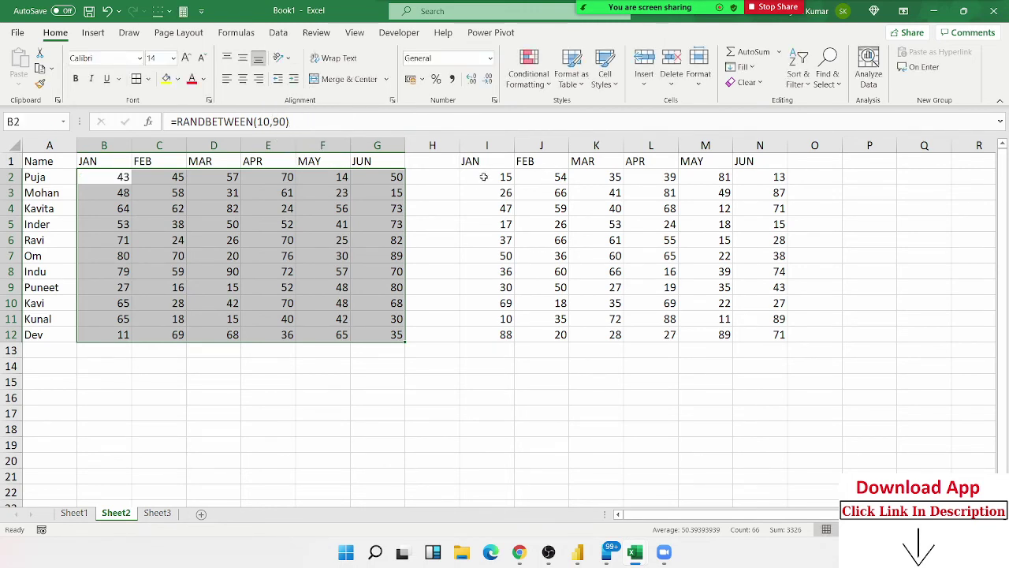
mouse_move(483, 180)
left_mouse_down()
mouse_move(758, 317)
mouse_move(760, 336)
left_mouse_up()
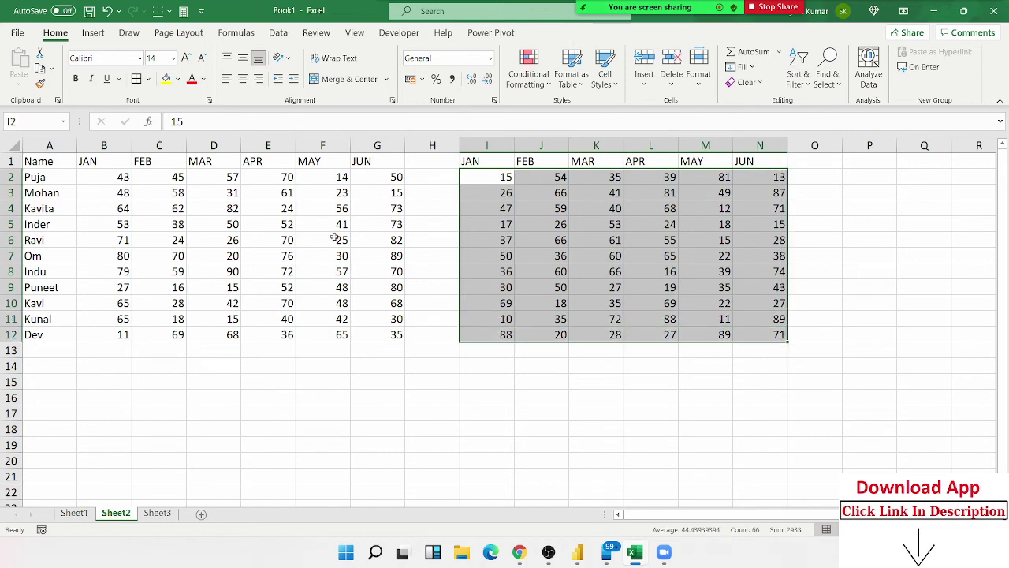
Step: Copy the divisor table I2:N12 and open Paste Special for cell B2
key("ctrl+c")
left_click(107, 176)
right_click(106, 175)
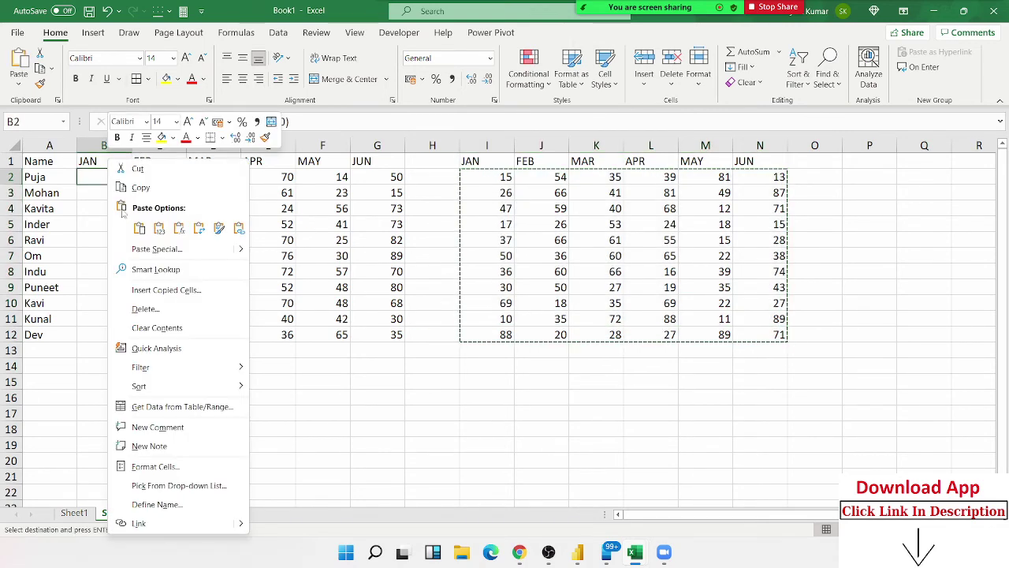
key("Escape")
key("ctrl+alt+v")
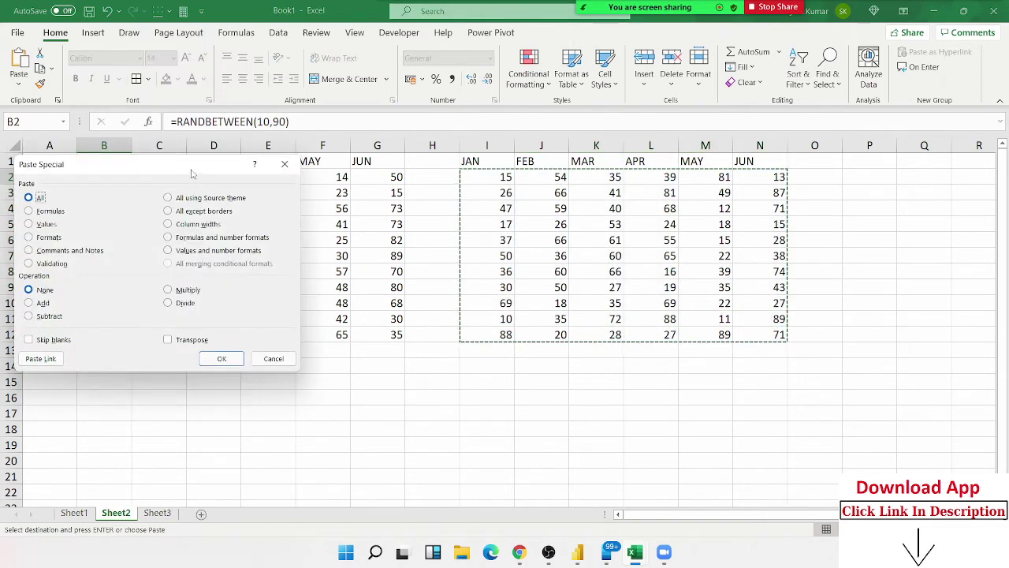
left_click_drag(192, 166, 484, 96)
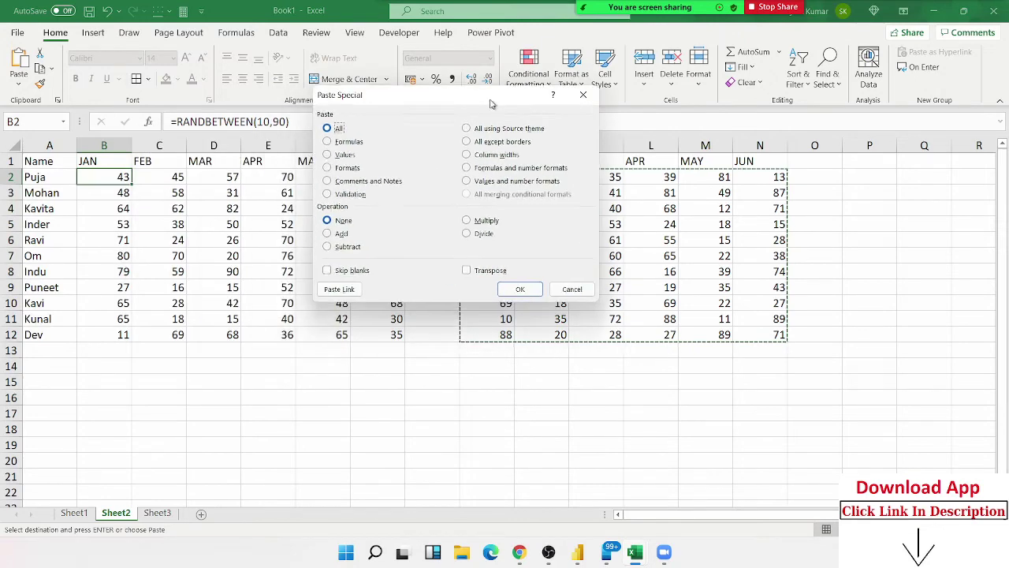
Step: Divide B2:G12 by the copied values, format the results as percentages, and go to Sheet1
left_click(481, 234)
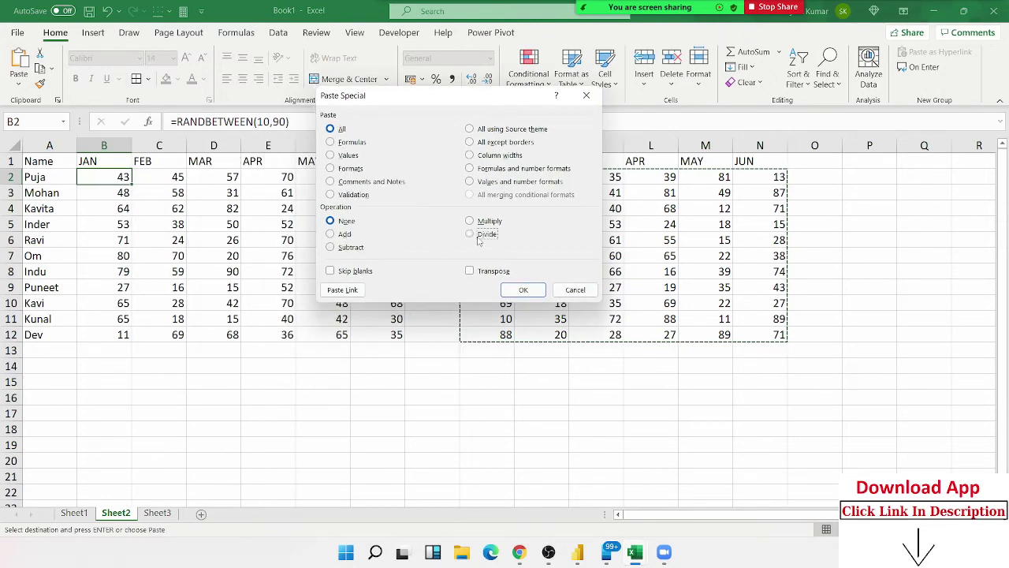
left_click(522, 290)
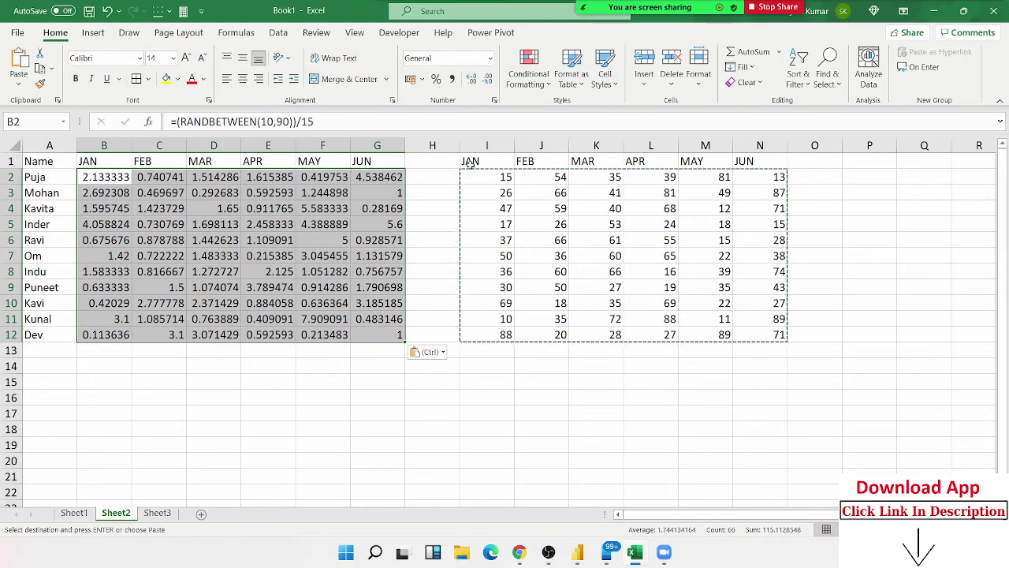
left_click(438, 82)
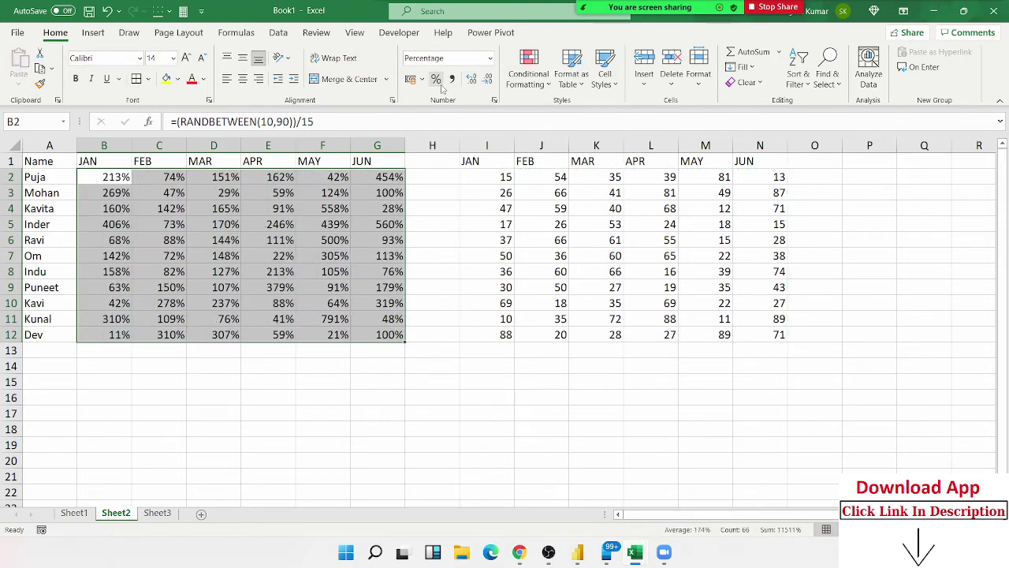
left_click(87, 514)
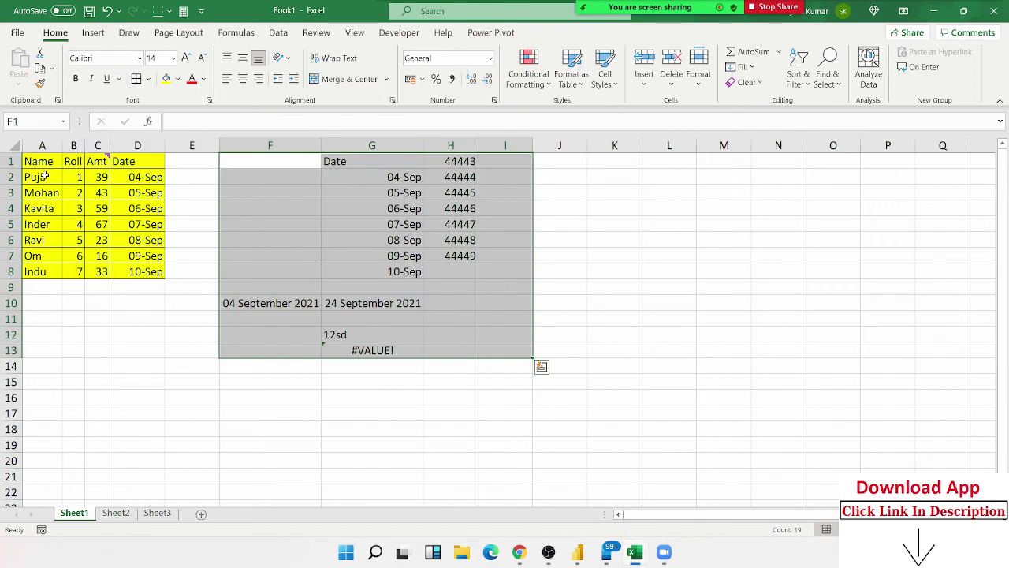
Step: On Sheet3, enter a RANDBETWEEN random-number formula in cell A1
left_click(153, 513)
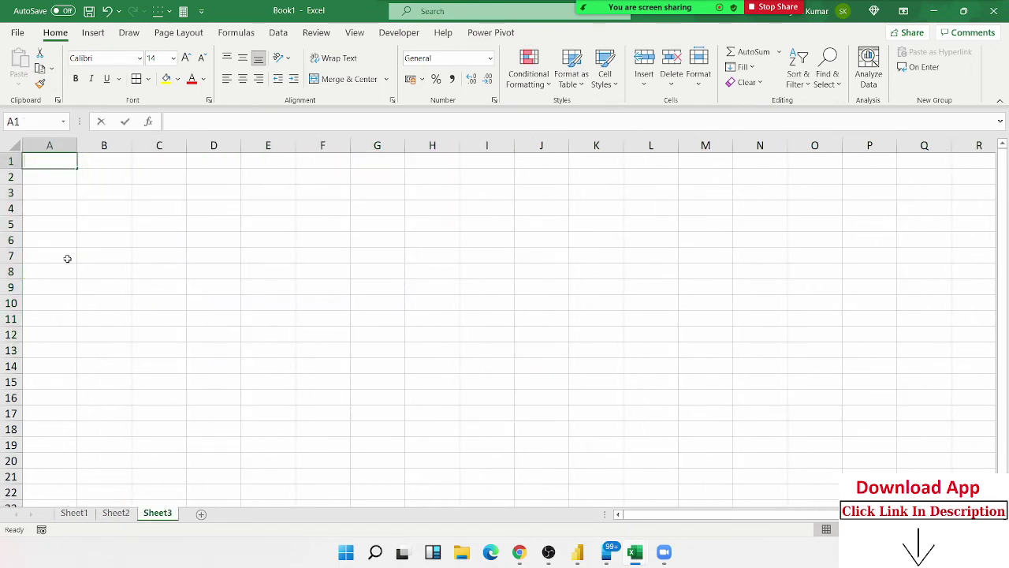
type("=ra")
key("Down")
key("Down")
key("Down")
key("Tab")
type("10")
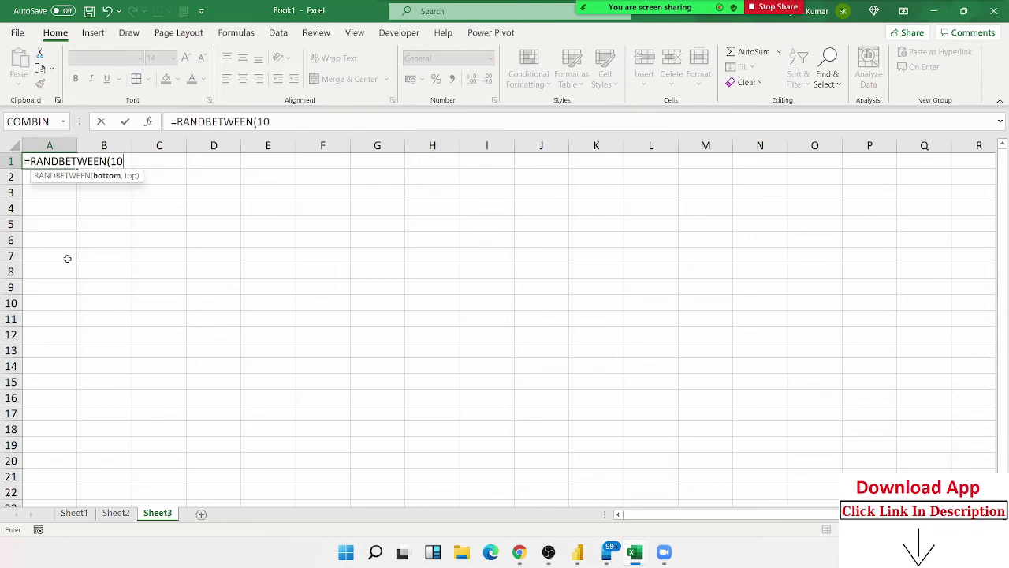
type(",10")
key("Return")
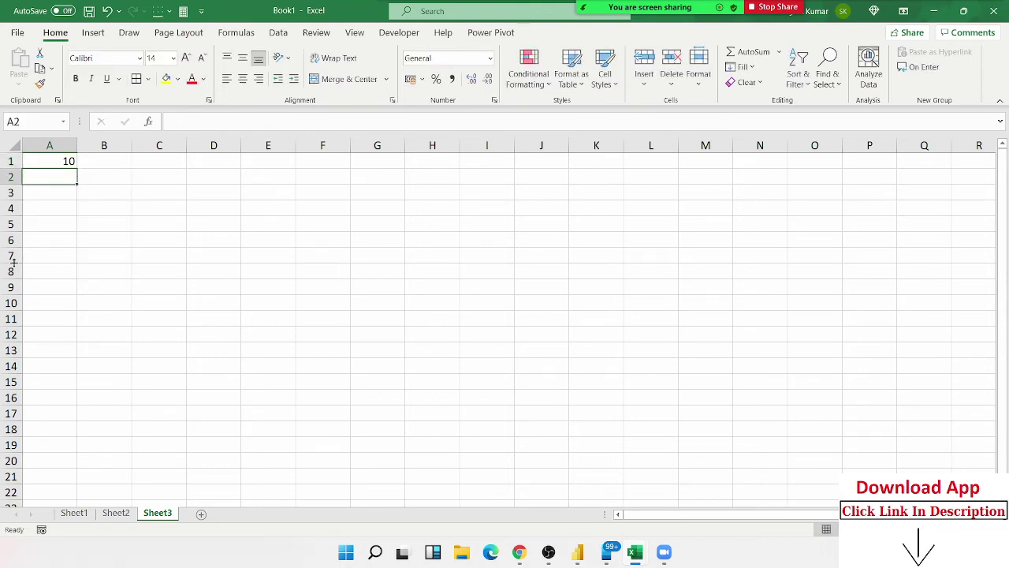
Step: Fill the formula down A1:A72, paste it back as values, and return to Sheet2
left_click_drag(53, 160, 49, 502)
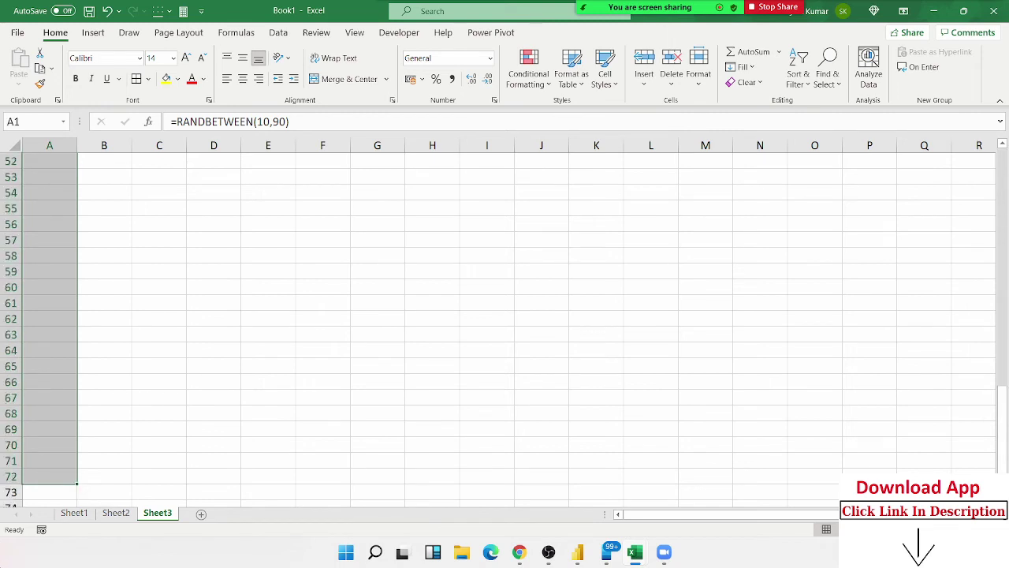
key("ctrl+d")
key("ctrl+c")
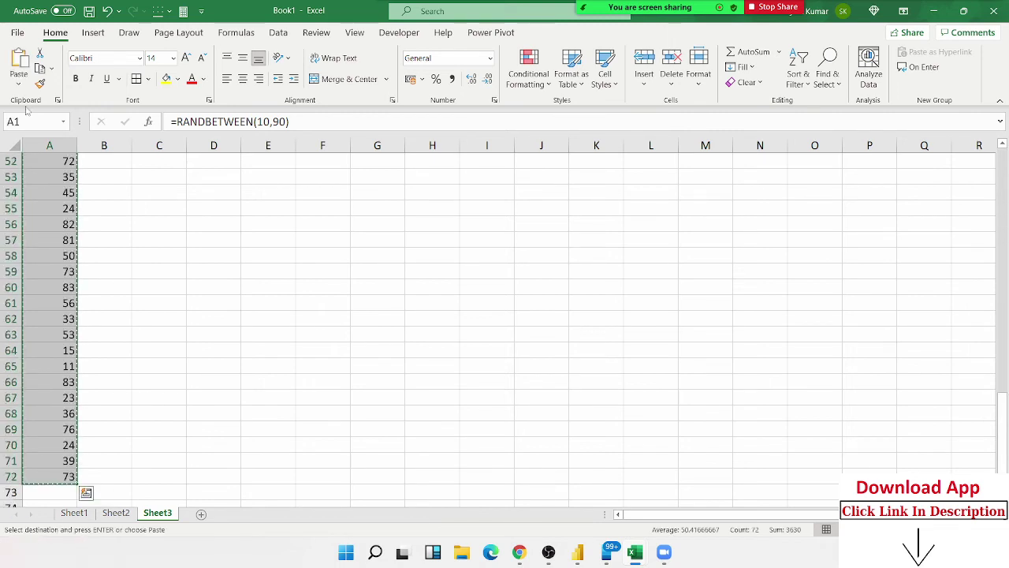
left_click(18, 82)
left_click(17, 184)
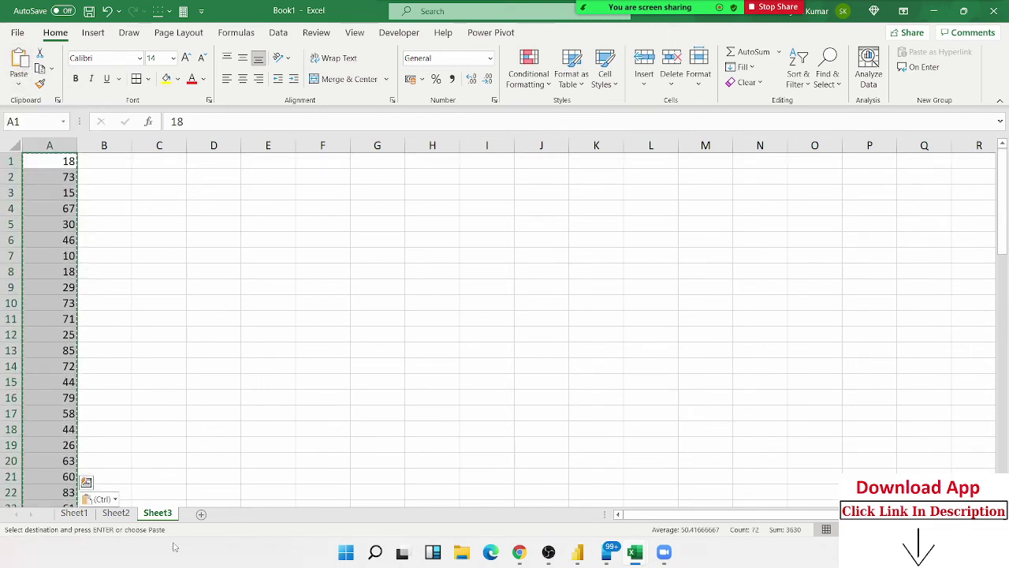
left_click(119, 514)
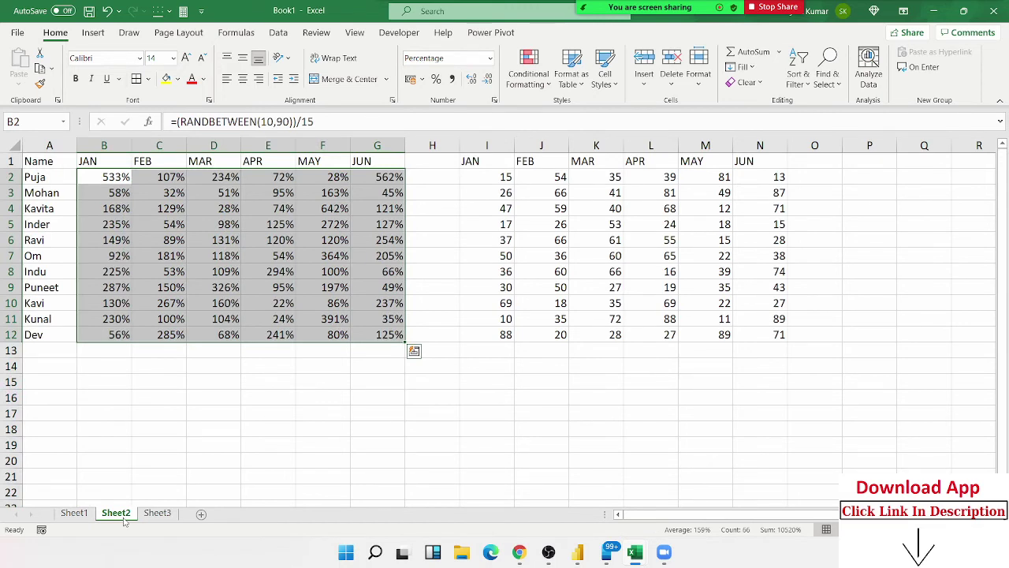
Step: Inspect the formulas in cells G9 and C3 of the Sheet2 table
left_click(359, 282)
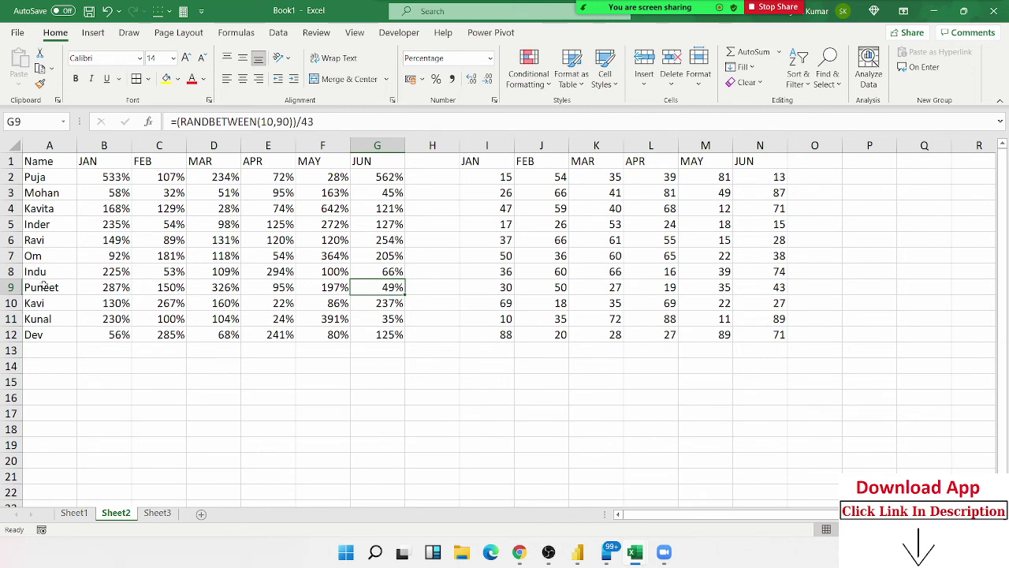
left_click(144, 194)
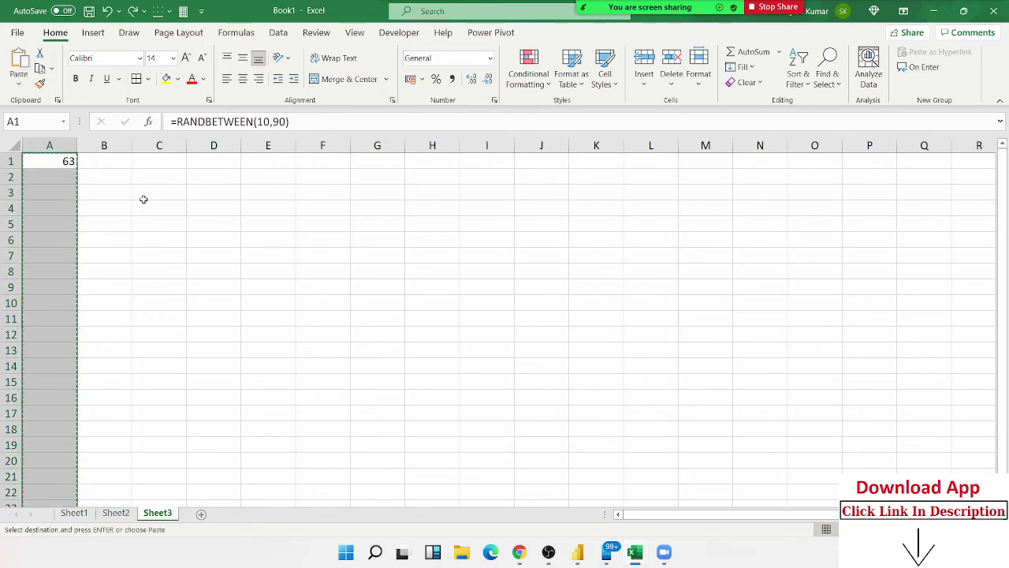
Step: Set divisor cells K7 and N5 to 0
left_click(213, 239)
key("Escape")
left_click(584, 257)
type("0")
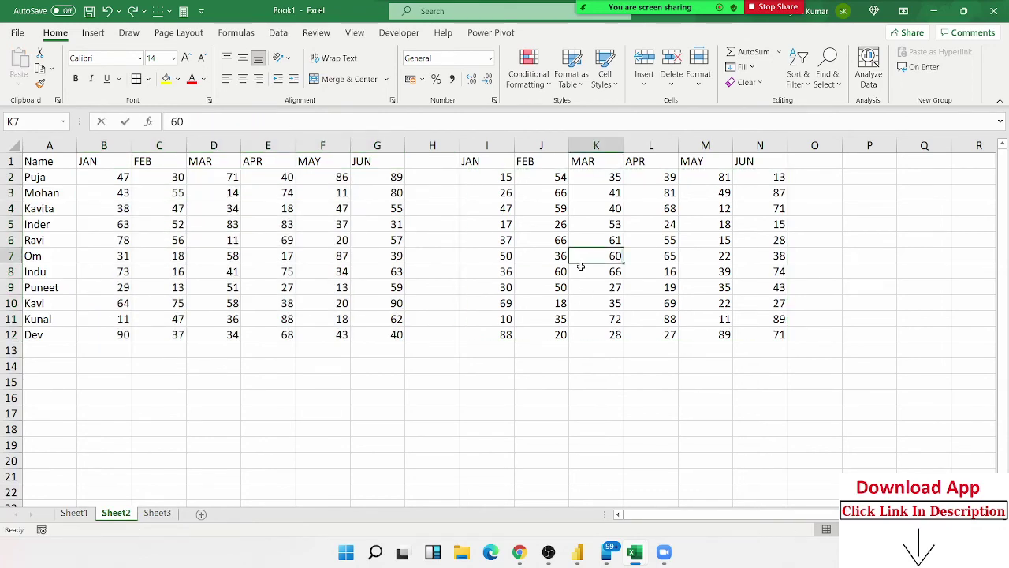
key("Right")
key("Right")
key("Right")
key("Up")
key("Up")
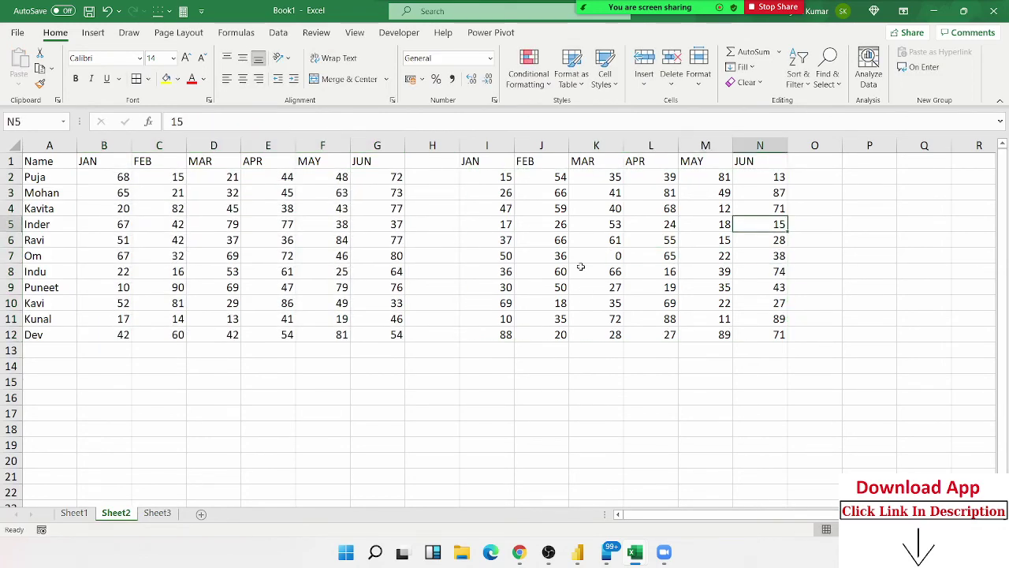
type("0")
left_click(628, 290)
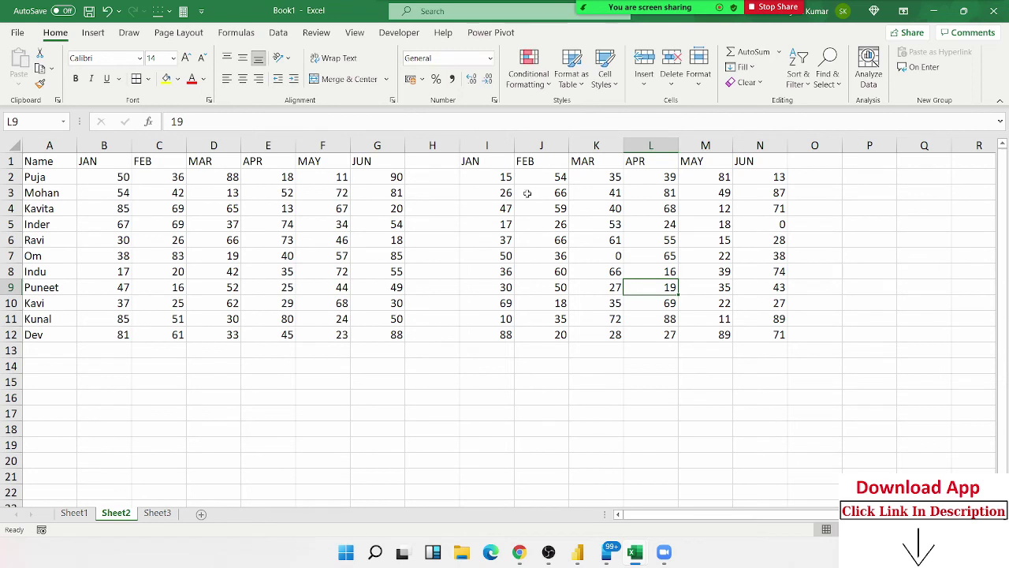
Step: Paste-divide B2:G12 by I2:N12 to produce #DIV/0! errors, then undo it
left_click_drag(495, 178, 773, 333)
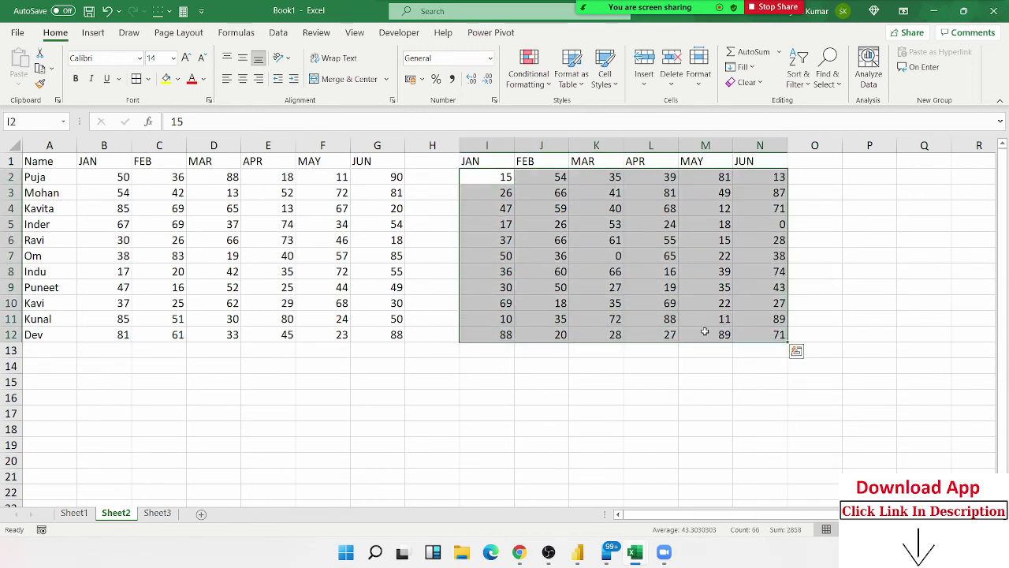
key("ctrl+c")
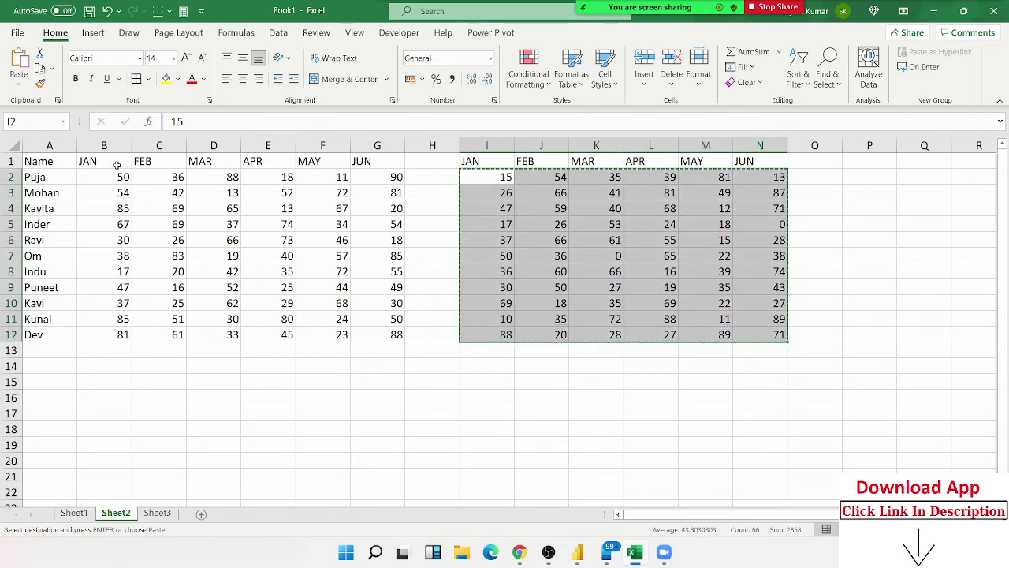
right_click(115, 175)
left_click(141, 249)
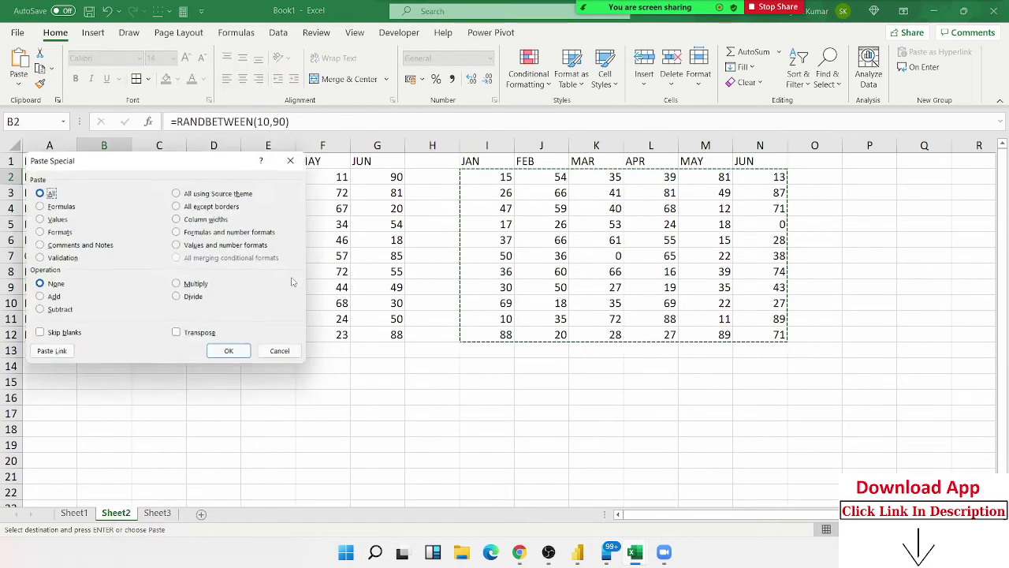
left_click(177, 297)
left_click_drag(118, 158, 271, 226)
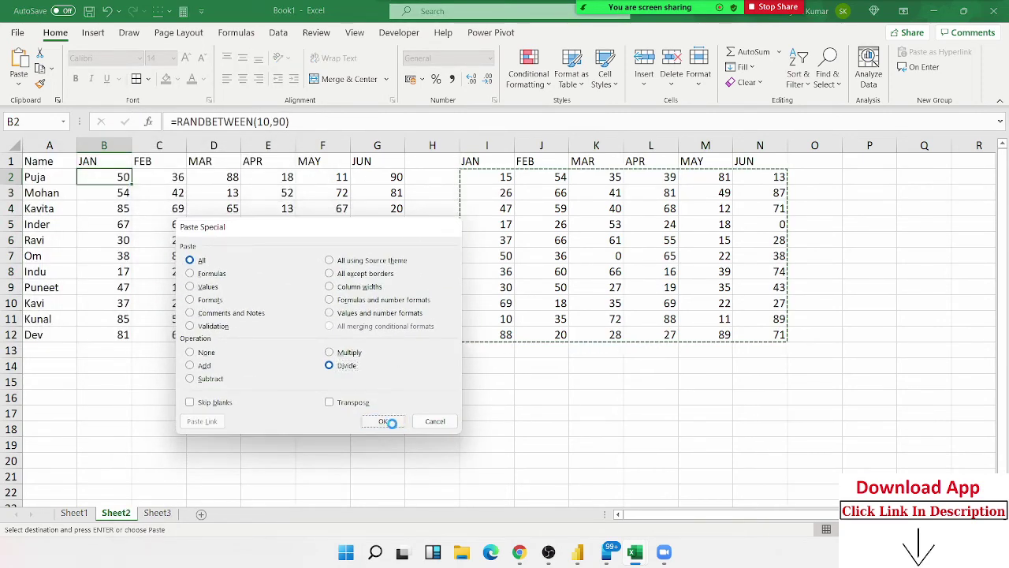
left_click(396, 424)
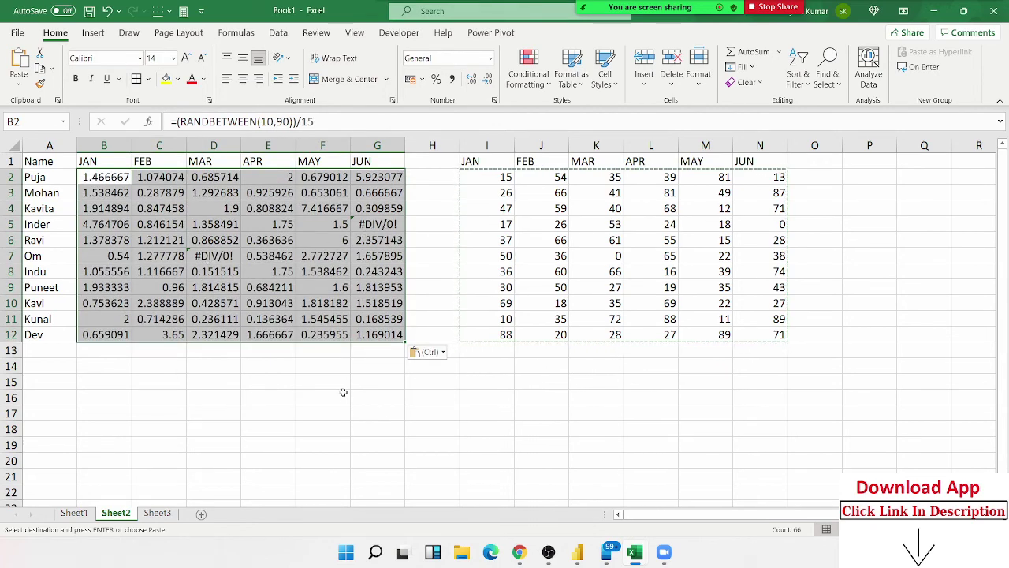
key("ctrl+z")
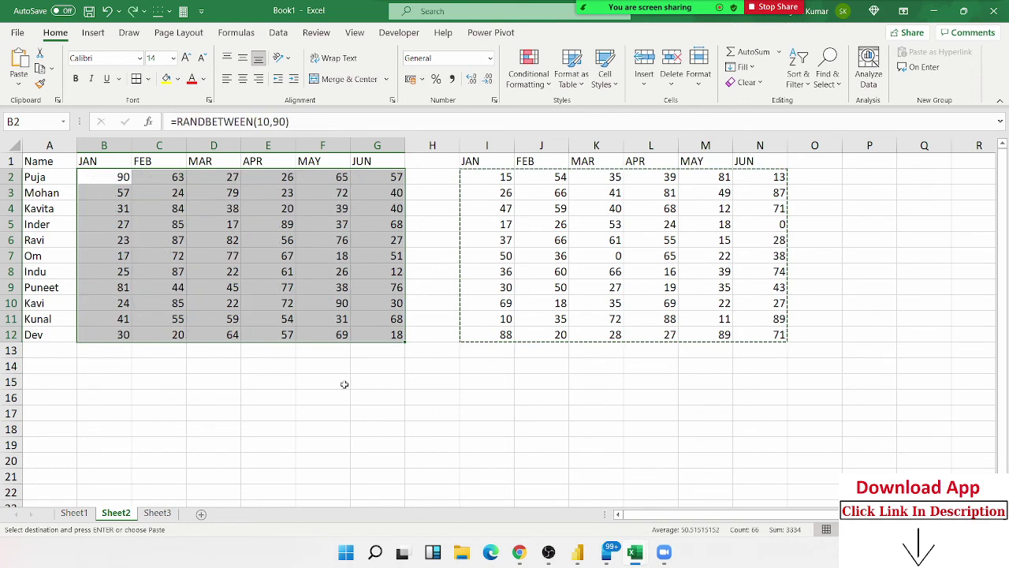
Step: Delete the zeros from K7 and N5, leaving those divisor cells blank
left_click(612, 255)
key("Delete")
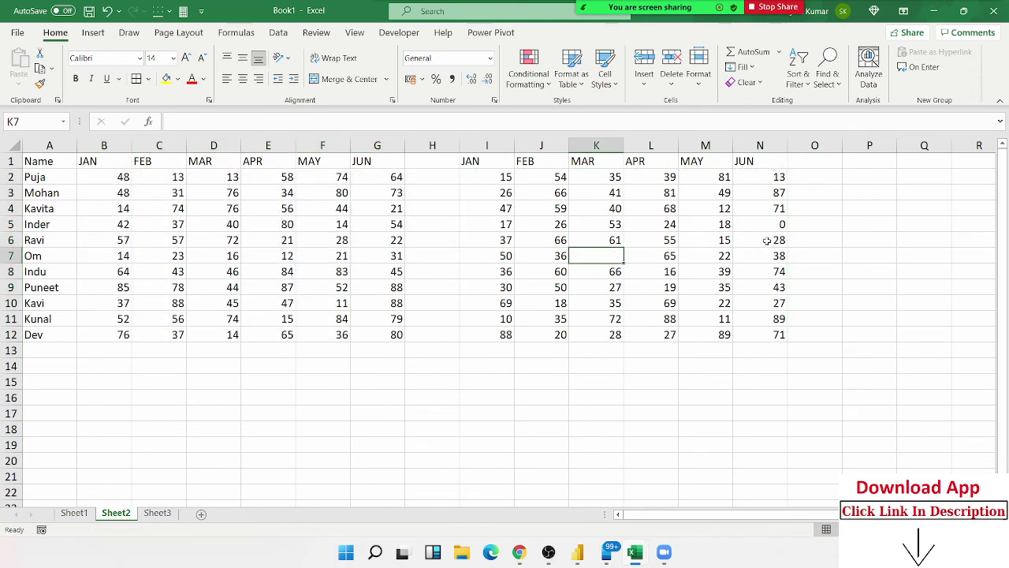
left_click(773, 208)
left_click(778, 225)
key("Delete")
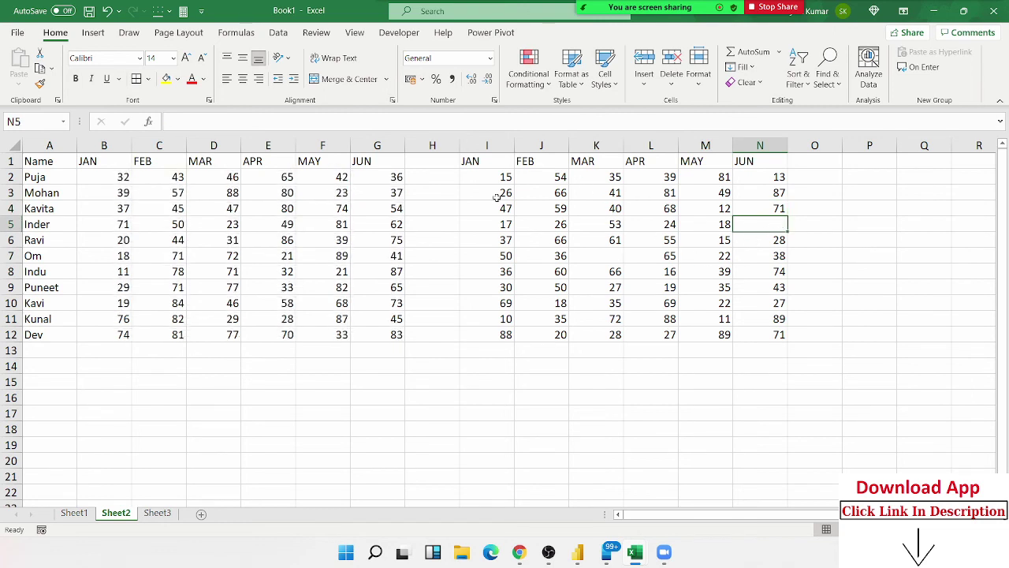
Step: Copy I2:N12 and paste it onto B2 with Skip blanks enabled
mouse_move(491, 176)
left_mouse_down()
mouse_move(658, 307)
mouse_move(750, 332)
left_mouse_up()
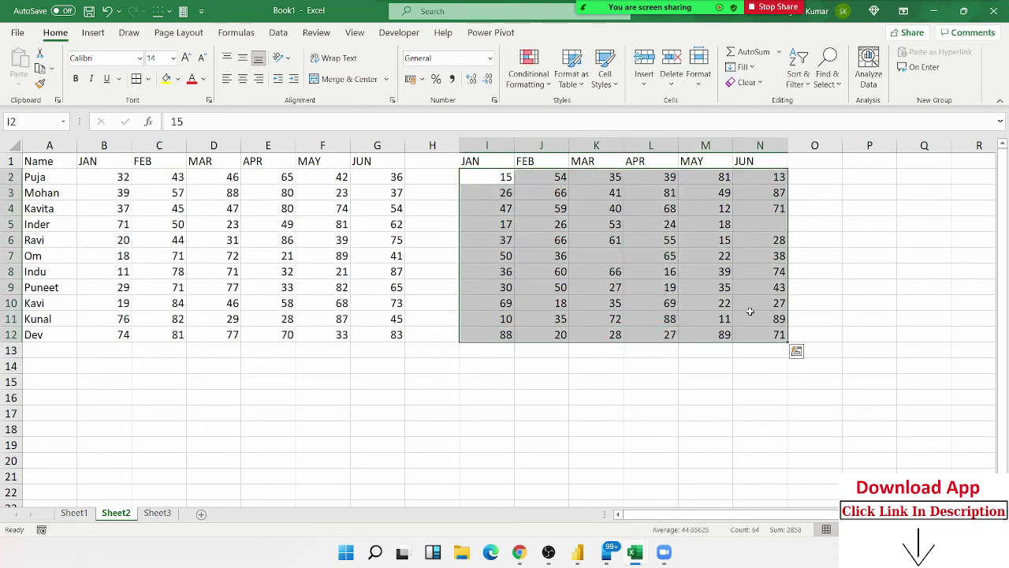
key("ctrl+c")
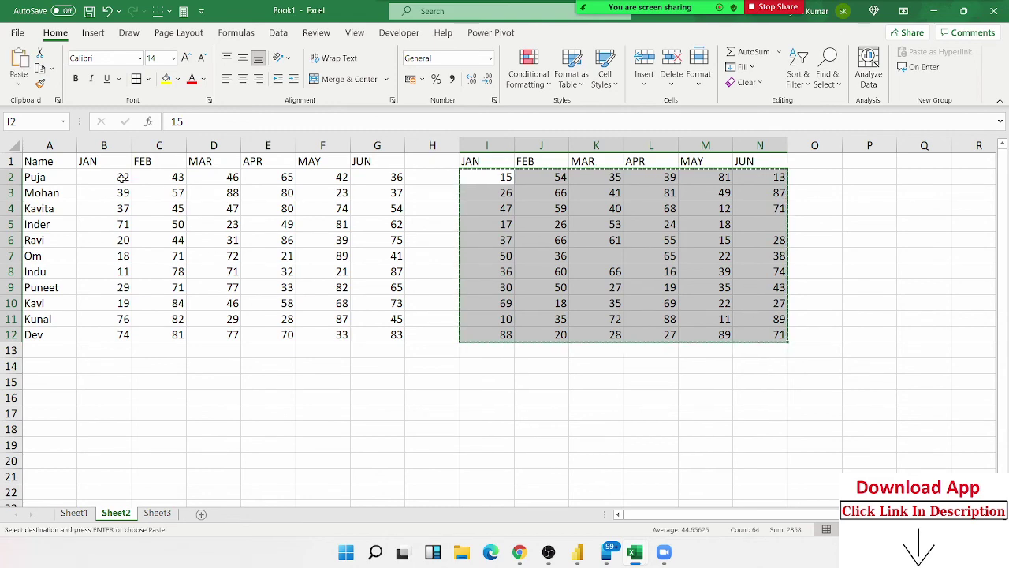
right_click(123, 177)
left_click(173, 248)
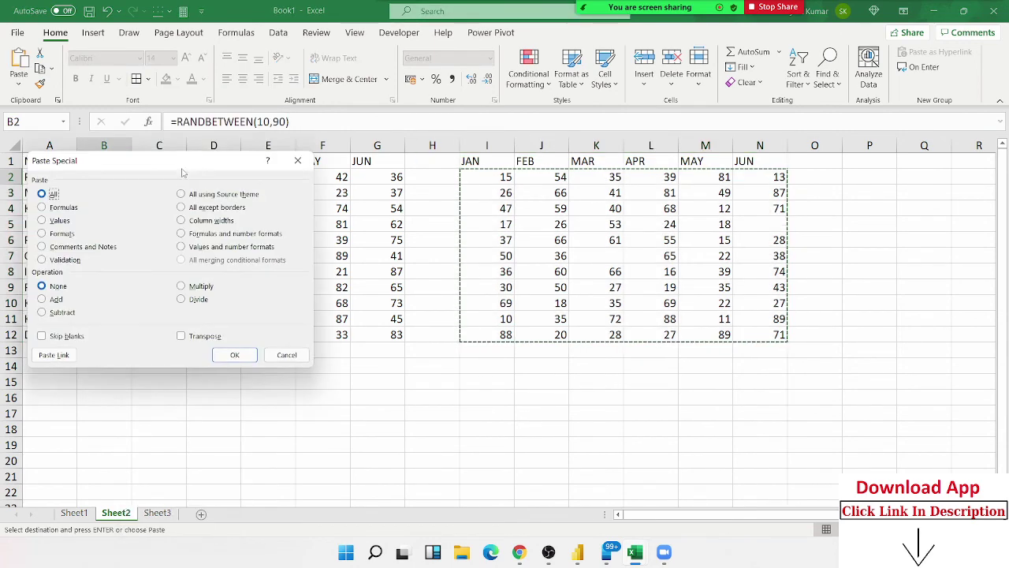
left_click_drag(182, 173, 305, 154)
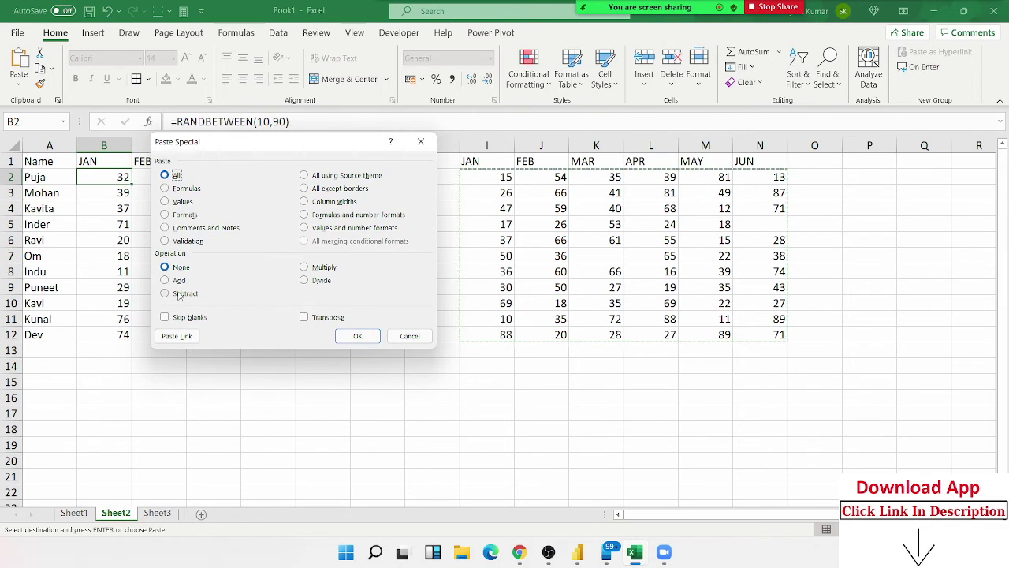
left_click(192, 318)
left_click(359, 337)
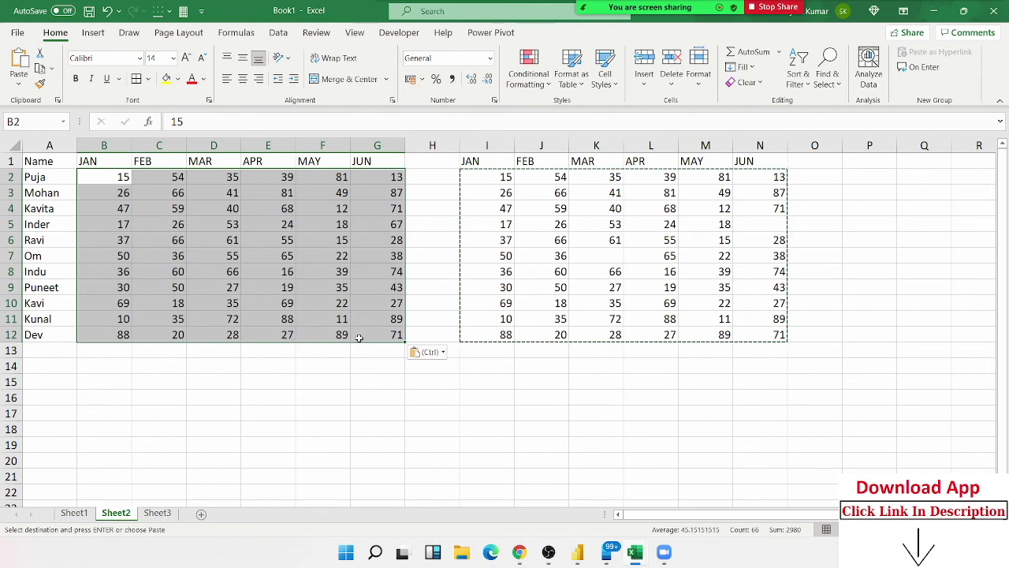
Step: Undo the last paste, then Paste Special Divide into B2:G12 with Skip blanks, leaving G5 (41) and D7 (44) undivided
key("ctrl+z")
right_click(291, 257)
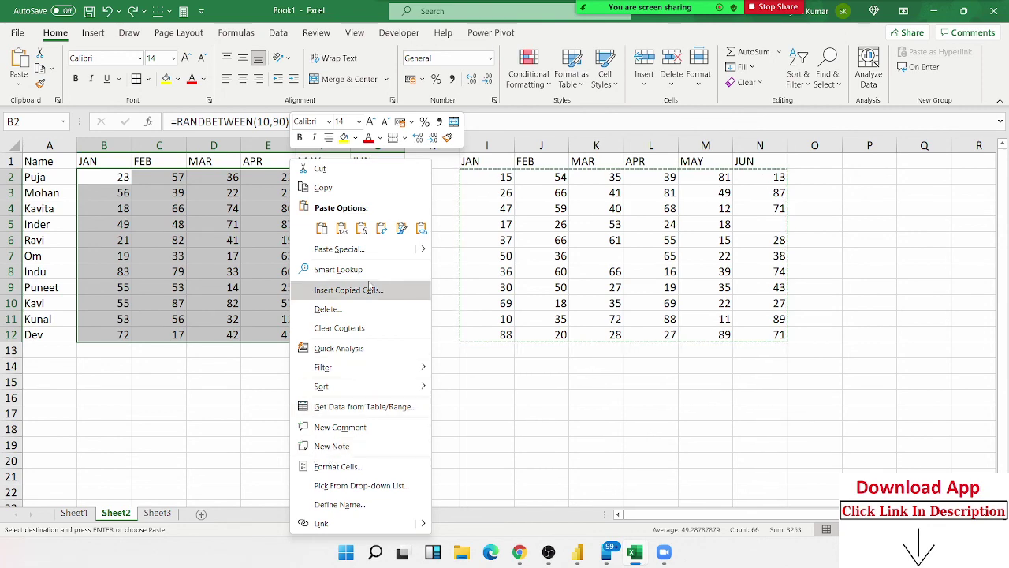
left_click(359, 249)
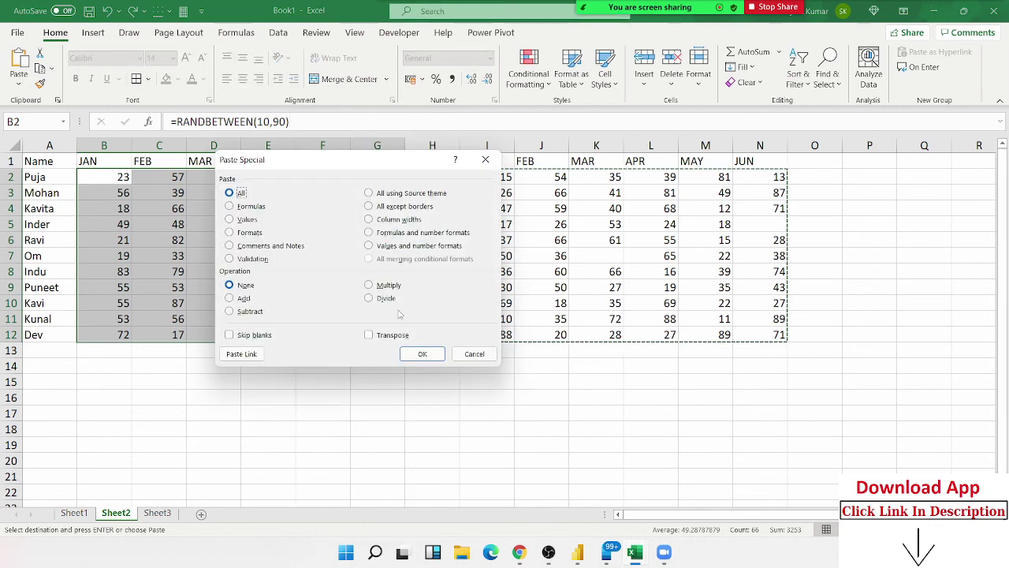
left_click(229, 335)
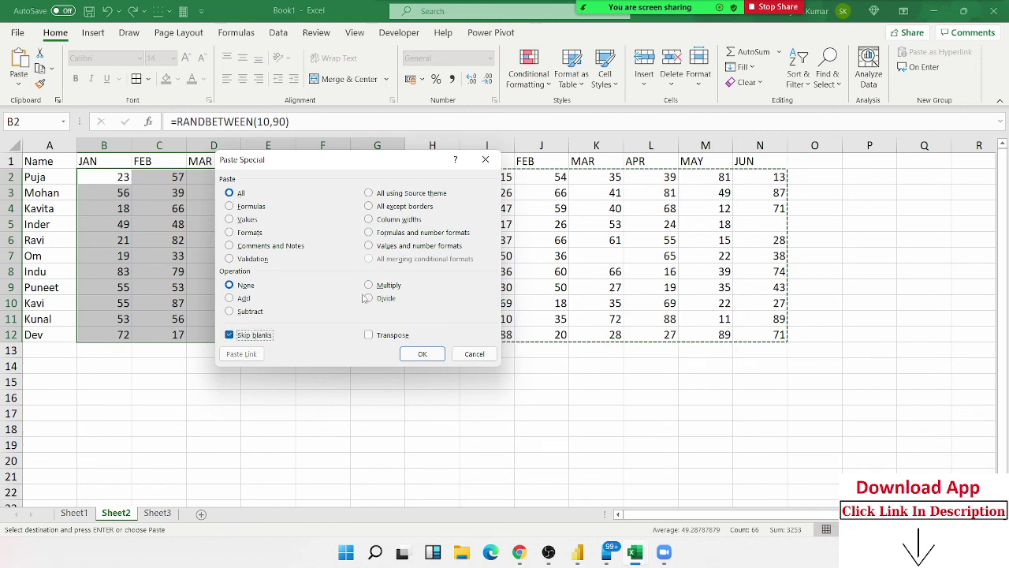
left_click(369, 298)
left_click(416, 353)
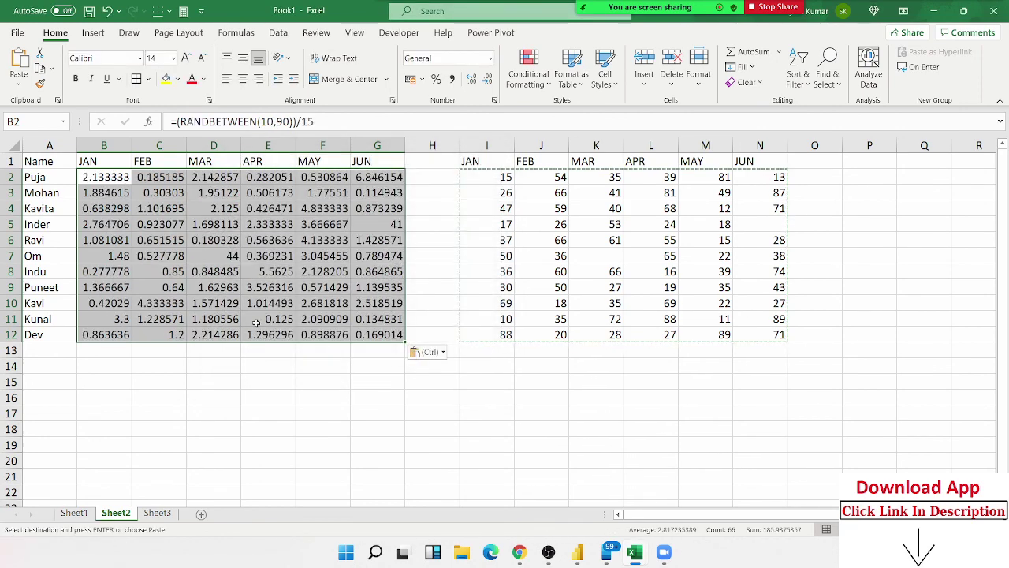